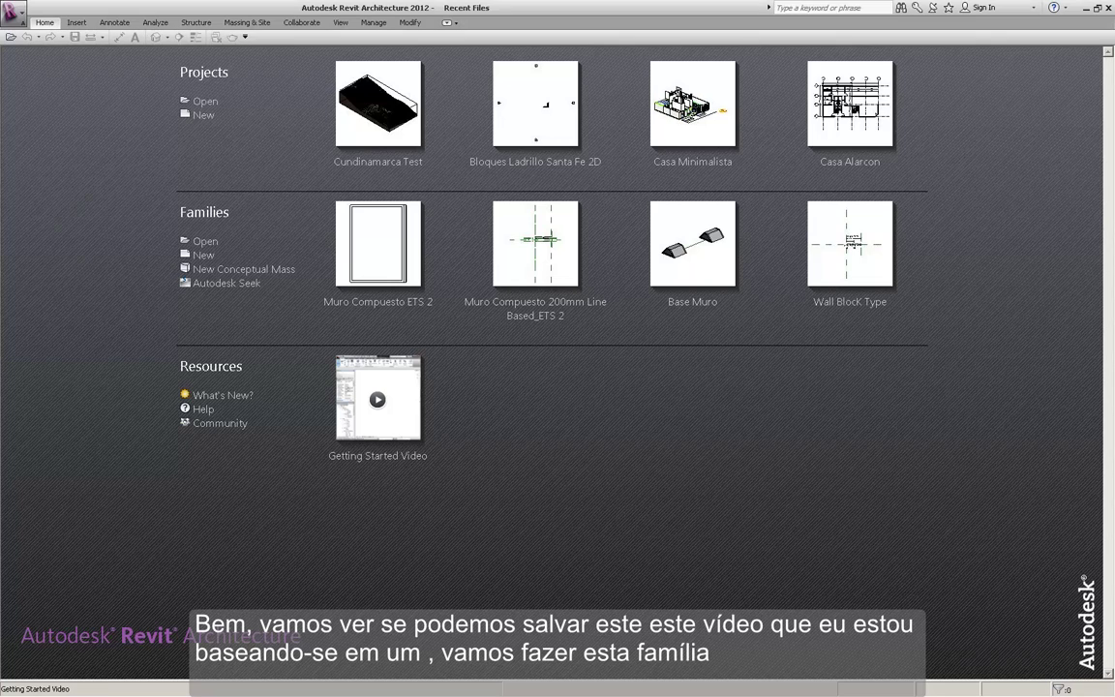
Step: Open the concrete wall panel reference photo in Photo Viewer, zooming in and back to fit
left_click(131, 689)
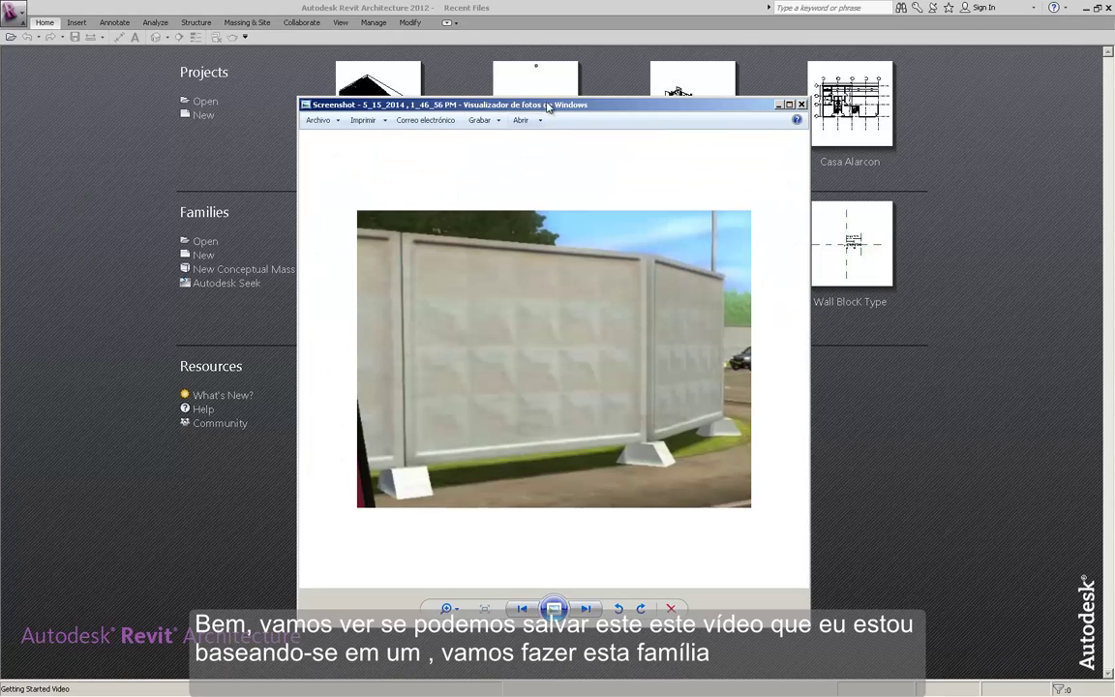
scroll(550, 414, "up", 2)
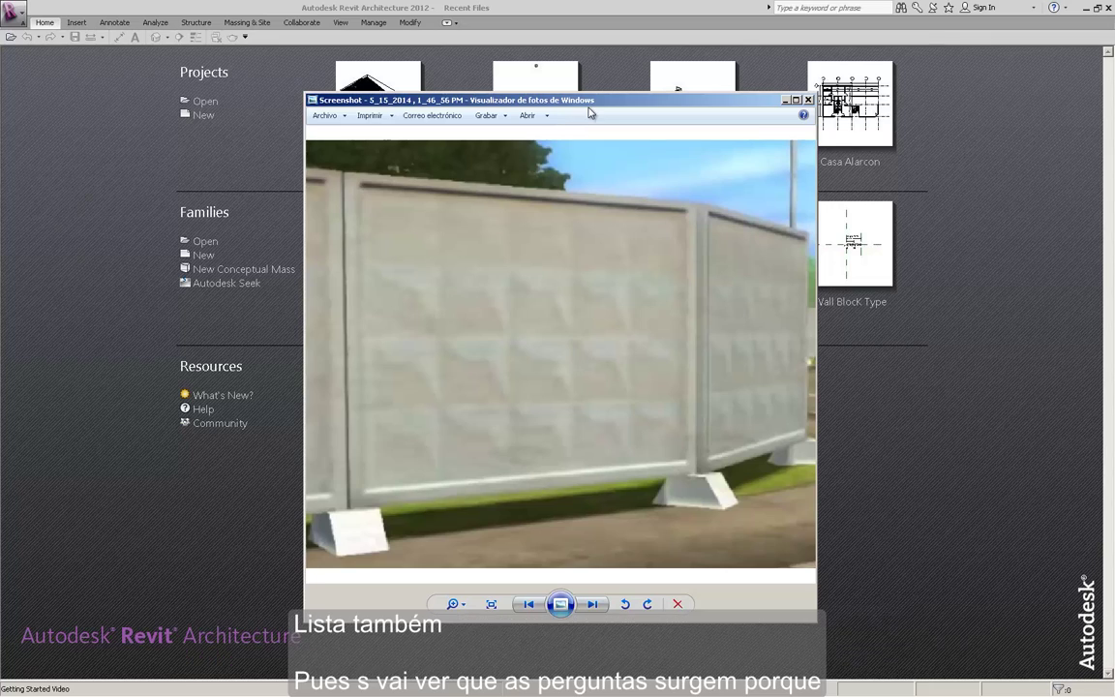
left_click_drag(595, 103, 601, 108)
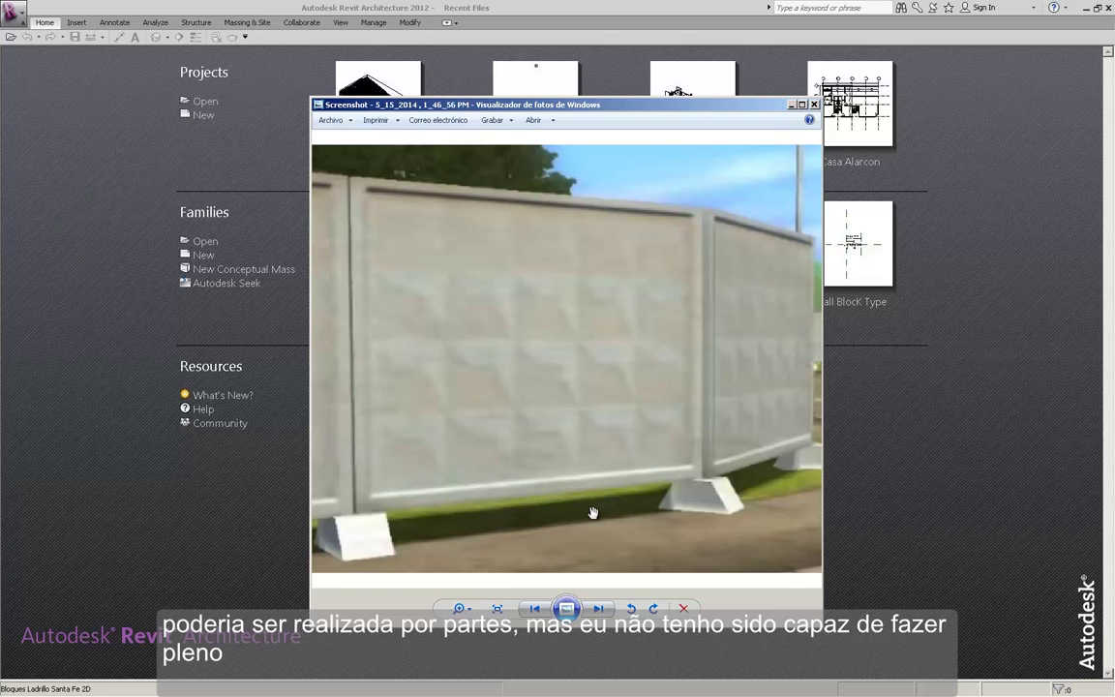
scroll(689, 465, "down", 2)
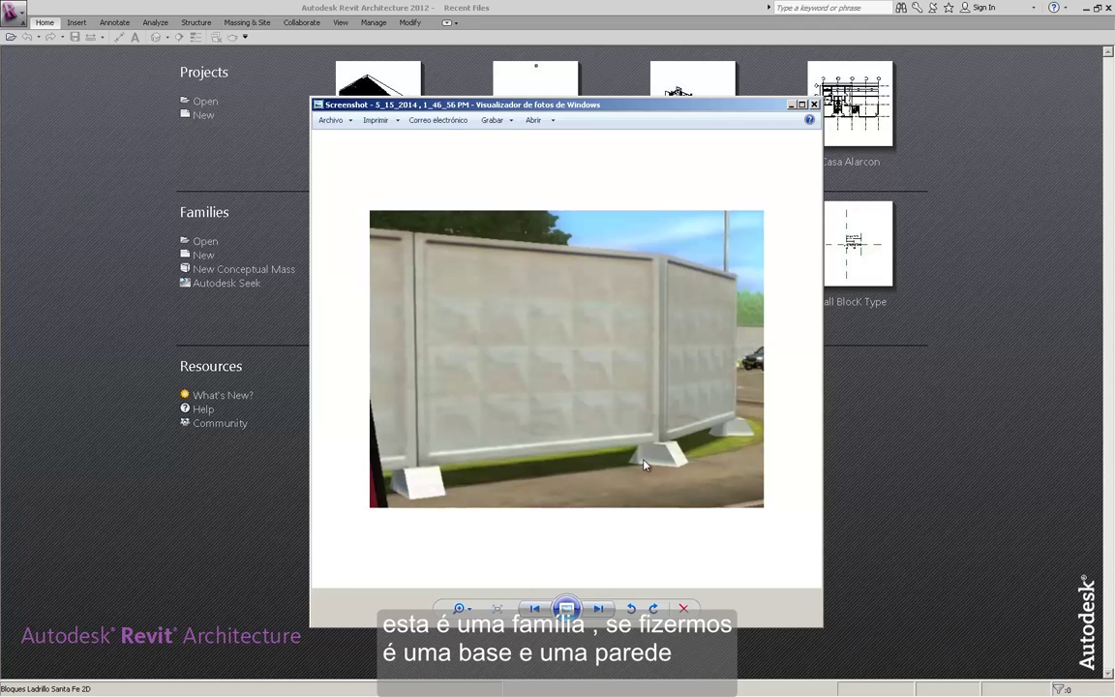
Step: Close the photo and open the Base Muro family from the Muro Base Line RFA folder
left_click(792, 105)
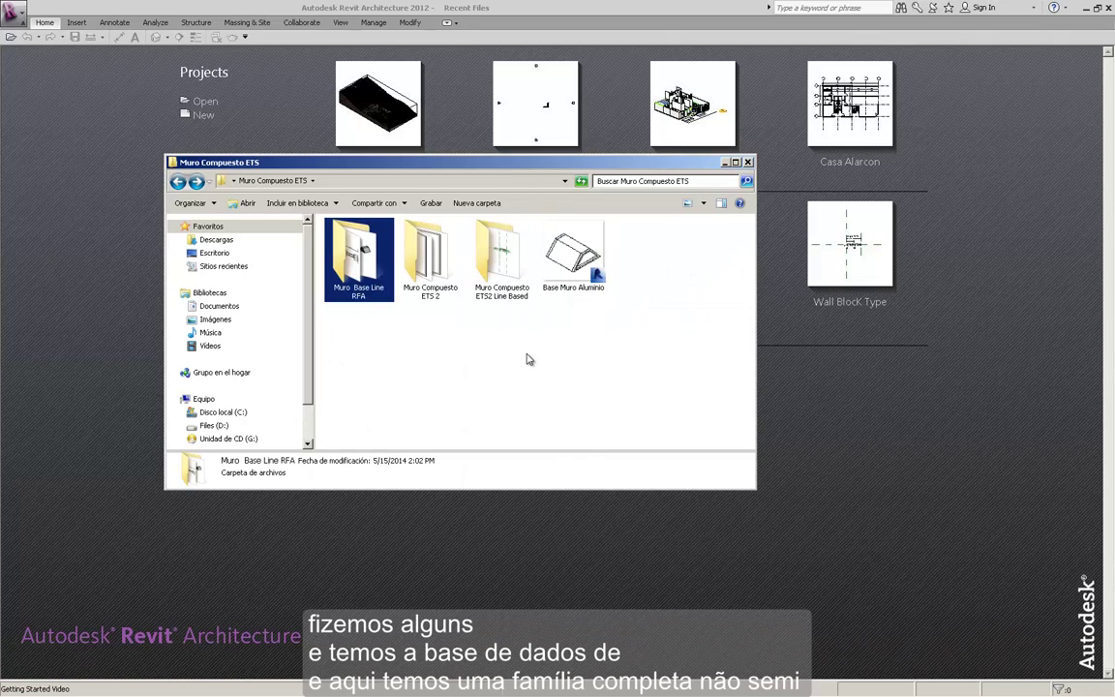
left_click(576, 278)
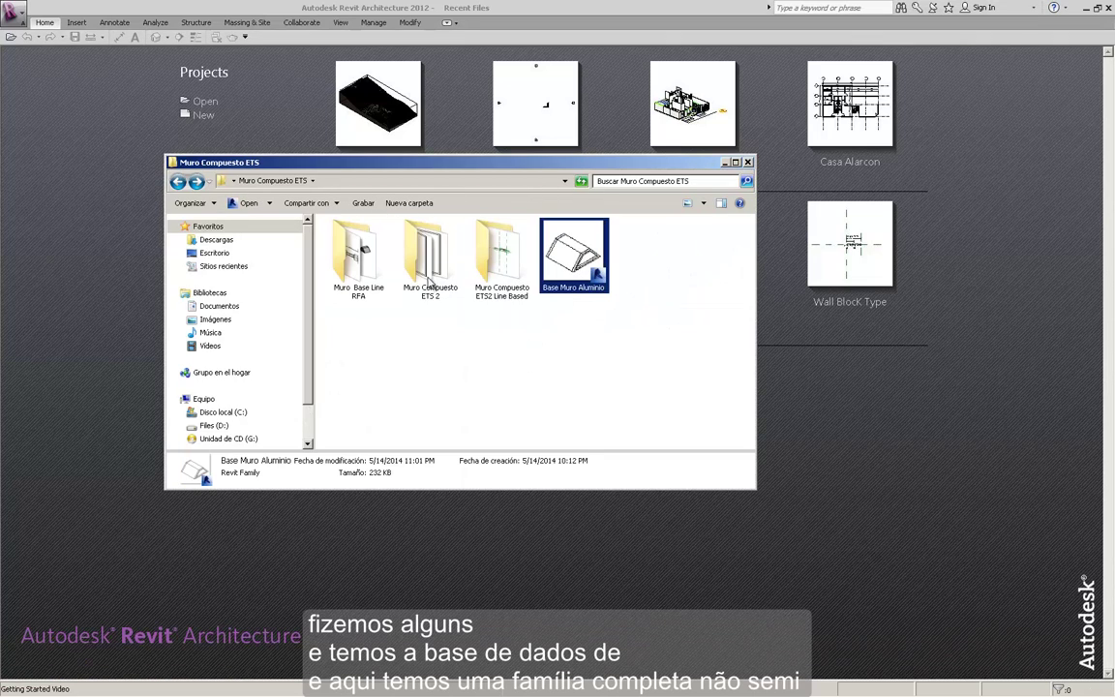
double_click(356, 253)
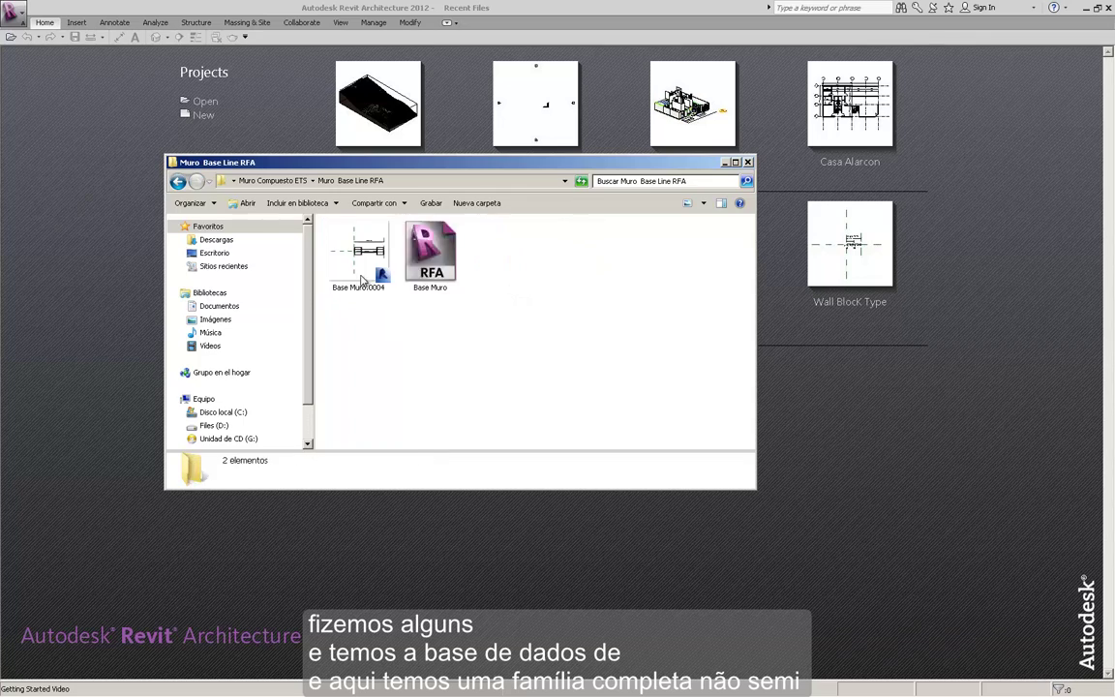
left_click(453, 275)
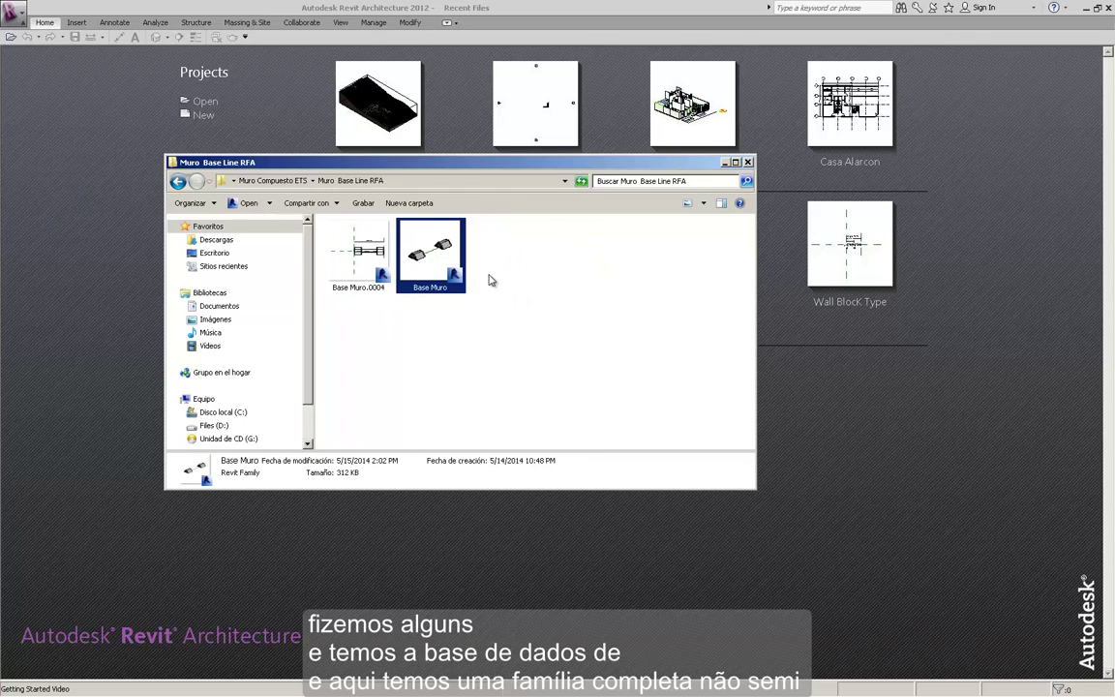
left_click(177, 181)
double_click(353, 251)
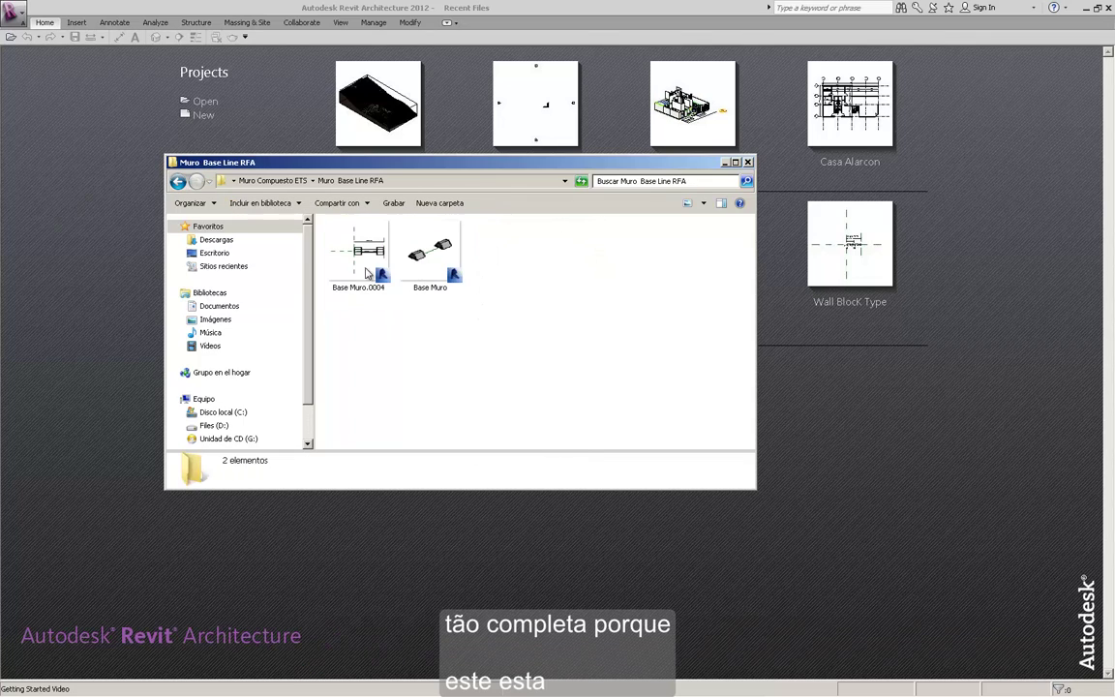
left_click(423, 253)
right_click(423, 254)
left_click(445, 253)
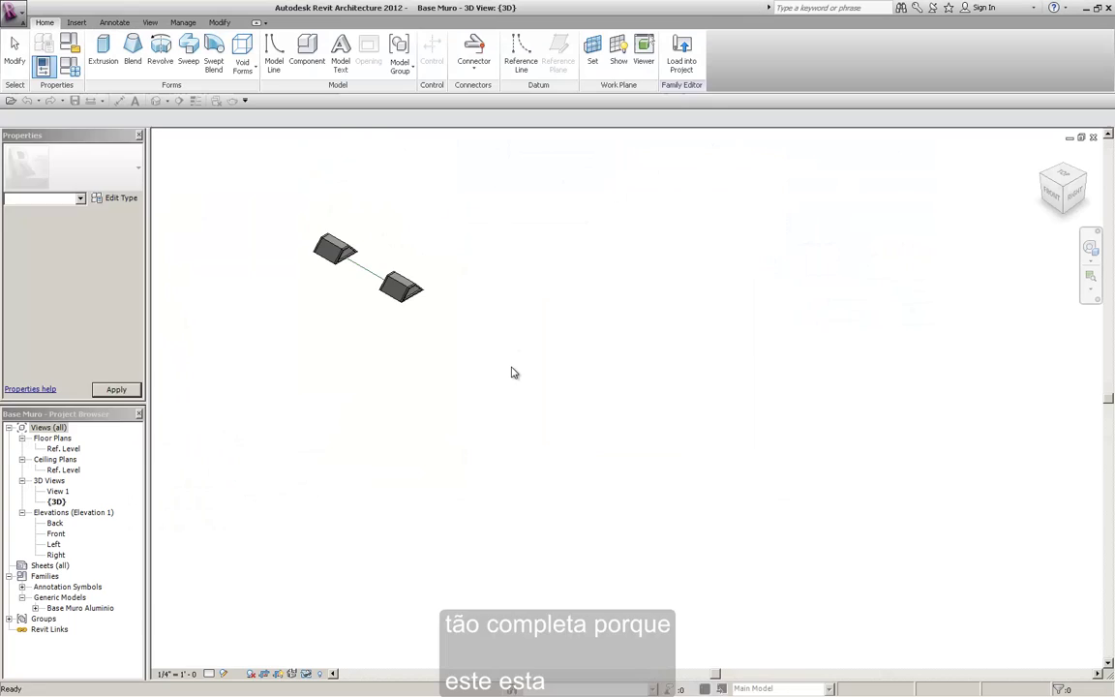
Step: Zoom the Base Muro 3D view, set hidden-line display (HL), and open the Ref. Level plan
scroll(562, 406, "up", 3)
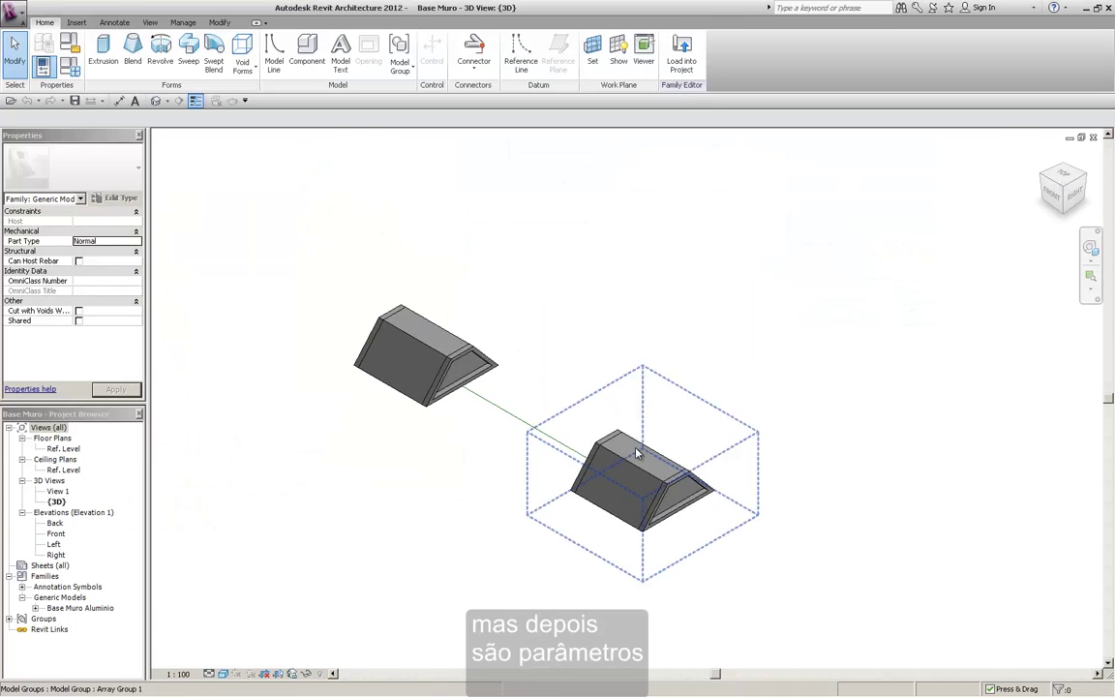
scroll(580, 412, "up", 3)
key("h")
key("l")
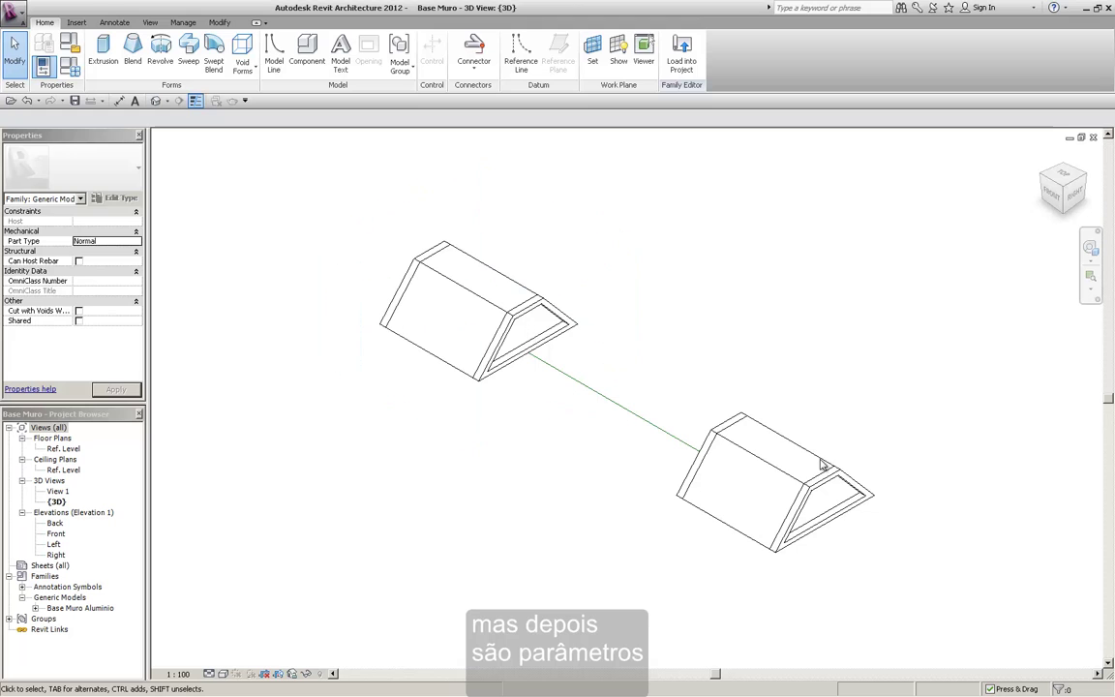
double_click(63, 450)
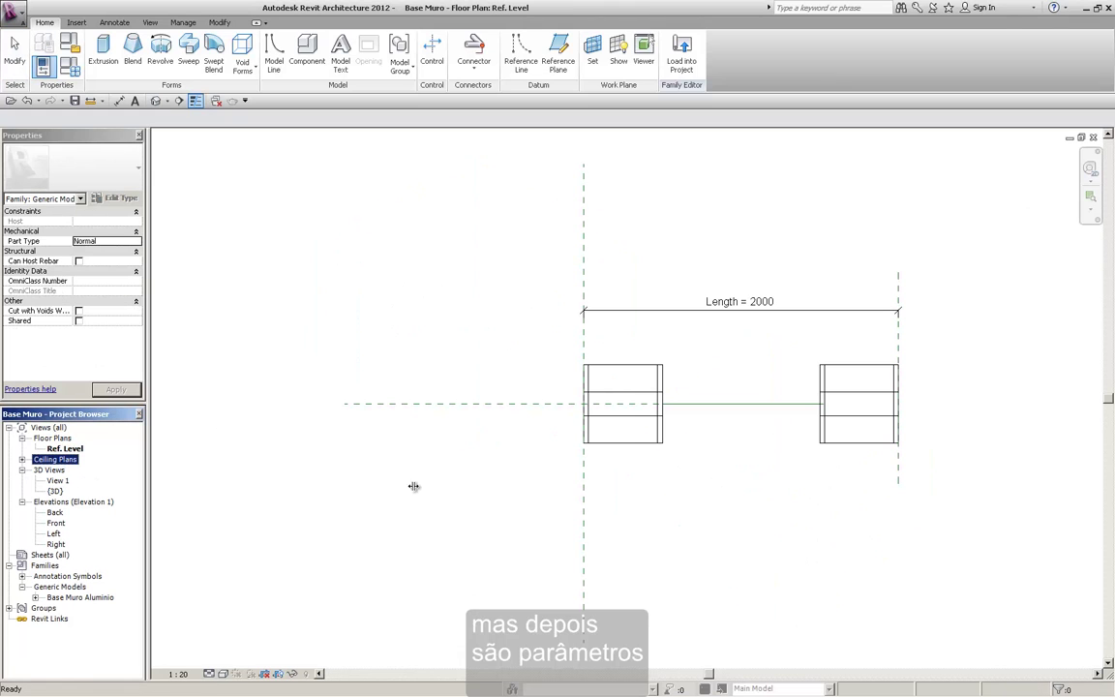
Step: Review Family Types: Length = Blocks × 1000 mm, with Blocks = 2 giving 2000
left_click(69, 67)
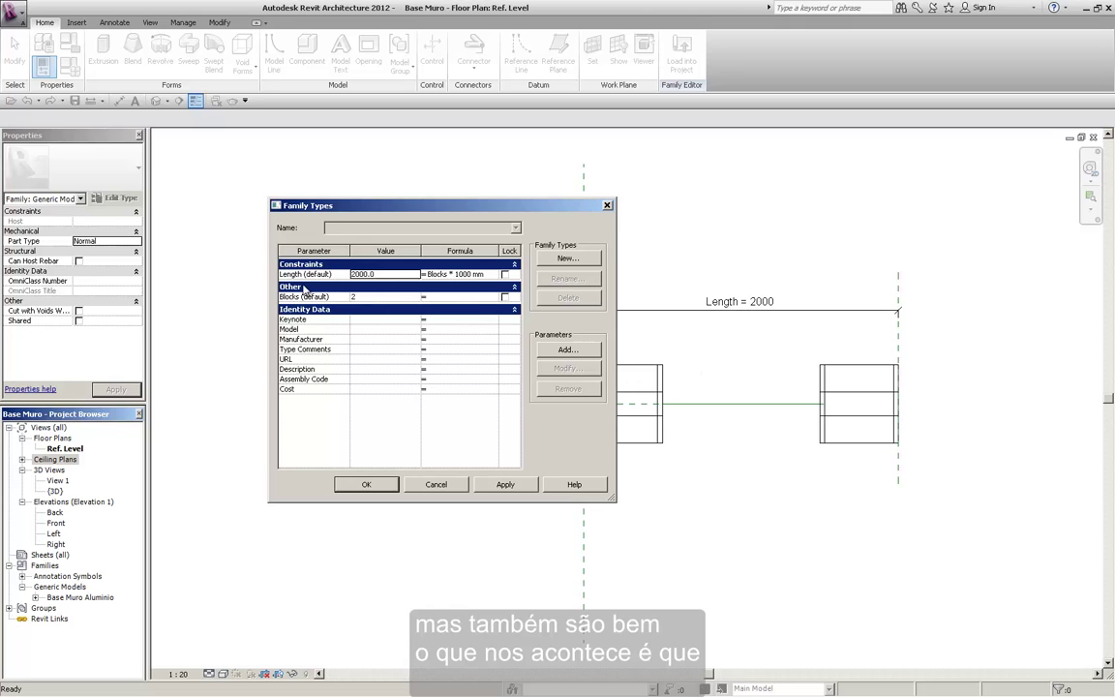
left_click(606, 207)
middle_click_drag(662, 405, 555, 371)
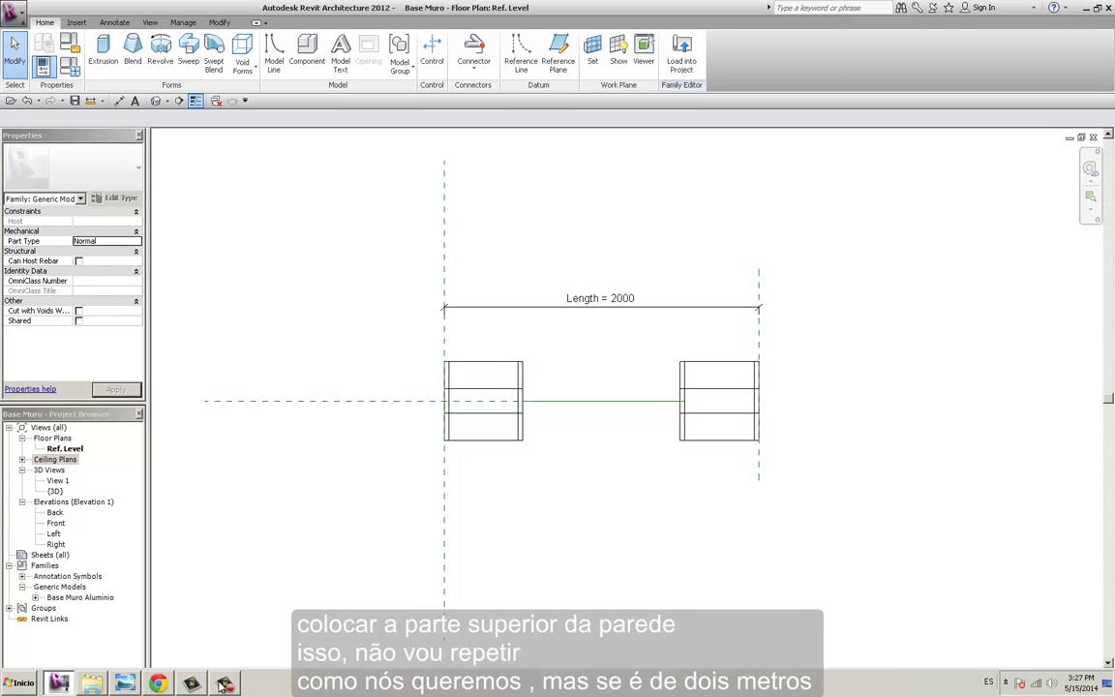
left_click(136, 685)
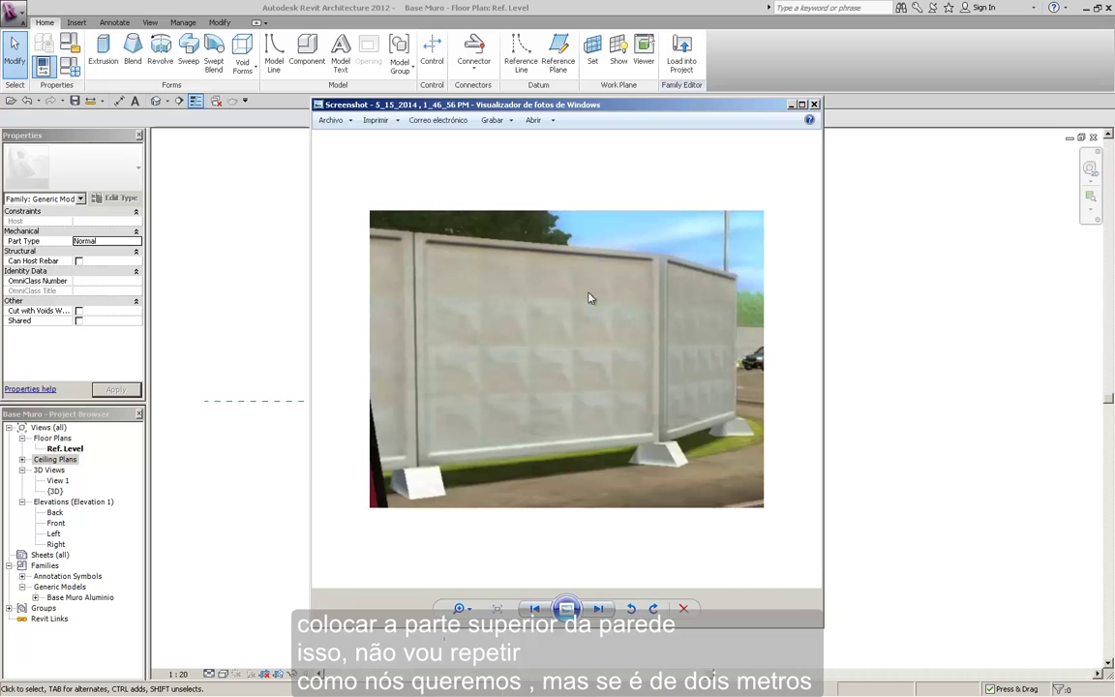
left_click_drag(565, 109, 777, 109)
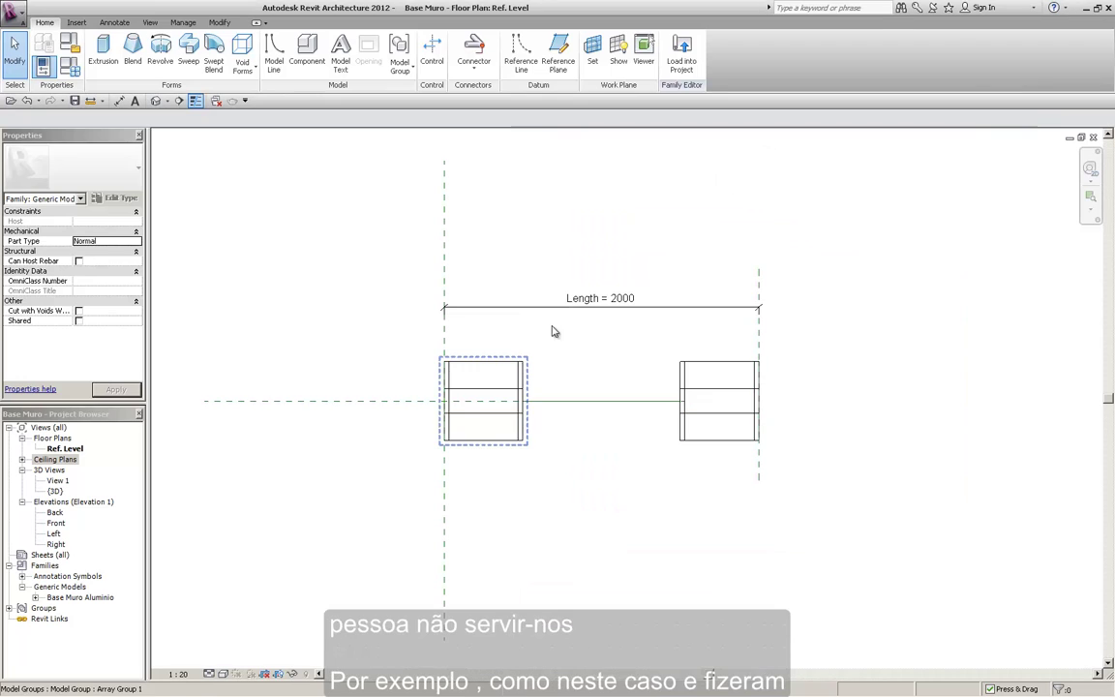
Step: Tile the views (WT) and open the Muro Compuesto ETS 2 family from its Explorer folder
key("w")
key("t")
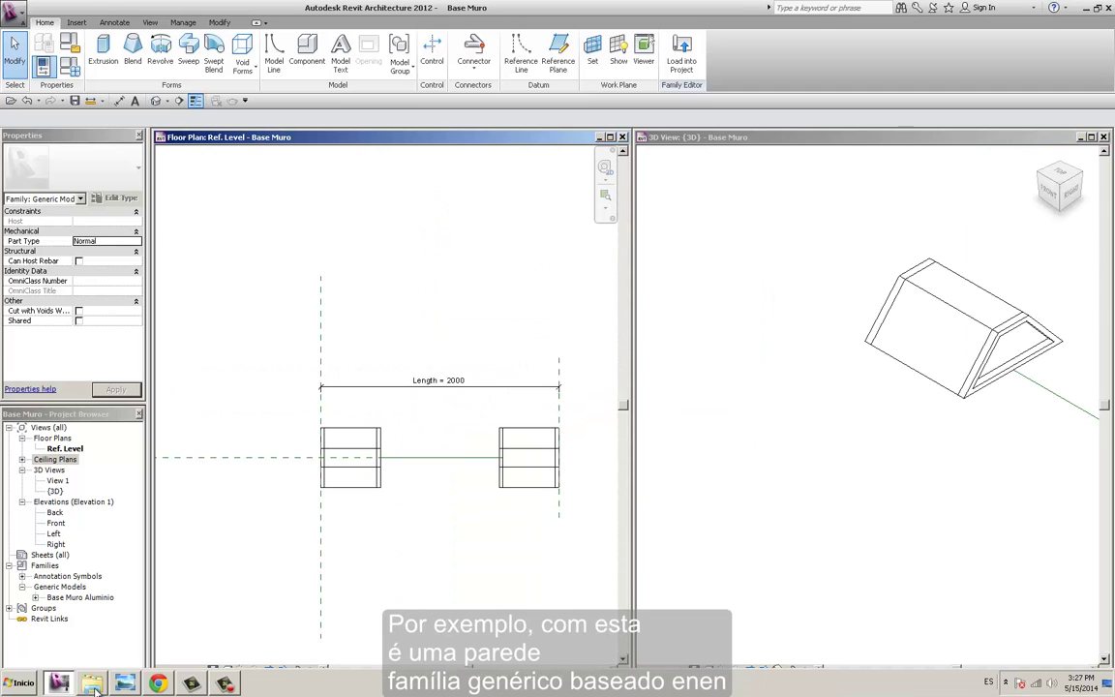
left_click(92, 683)
left_click(271, 180)
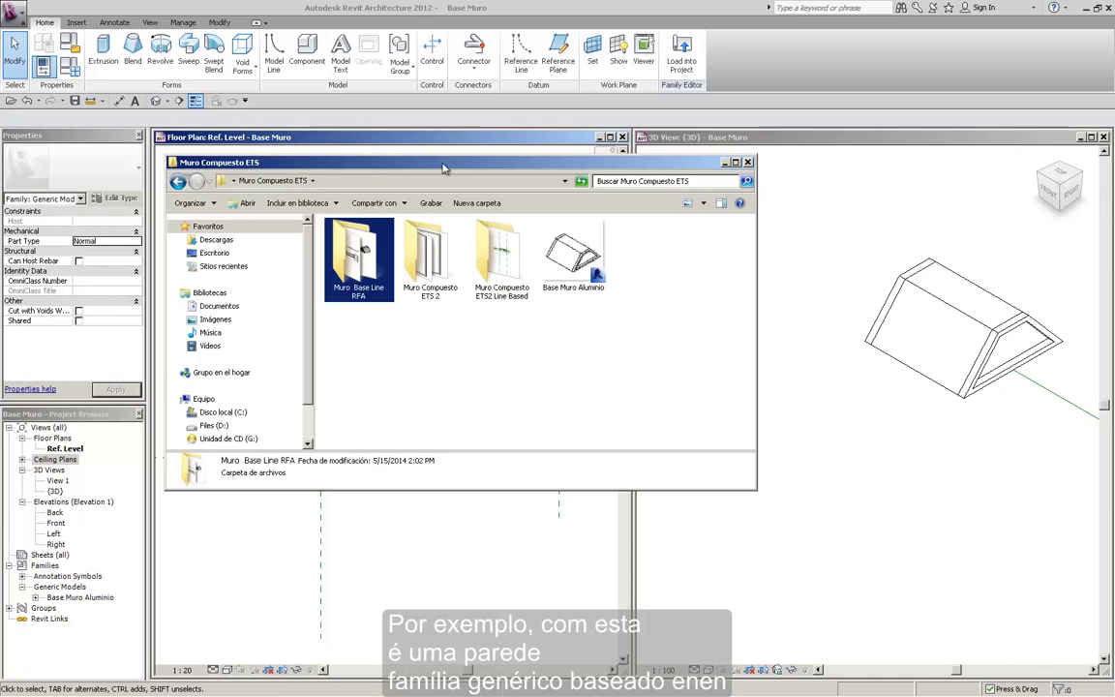
double_click(430, 254)
left_click(429, 254)
right_click(445, 271)
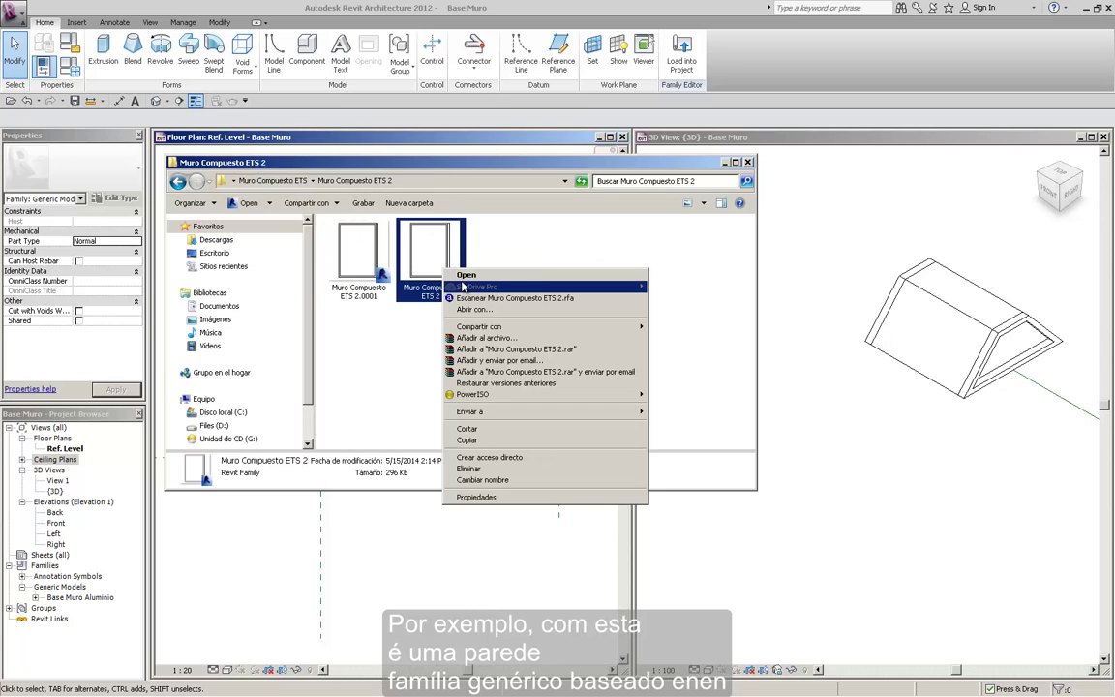
left_click(464, 275)
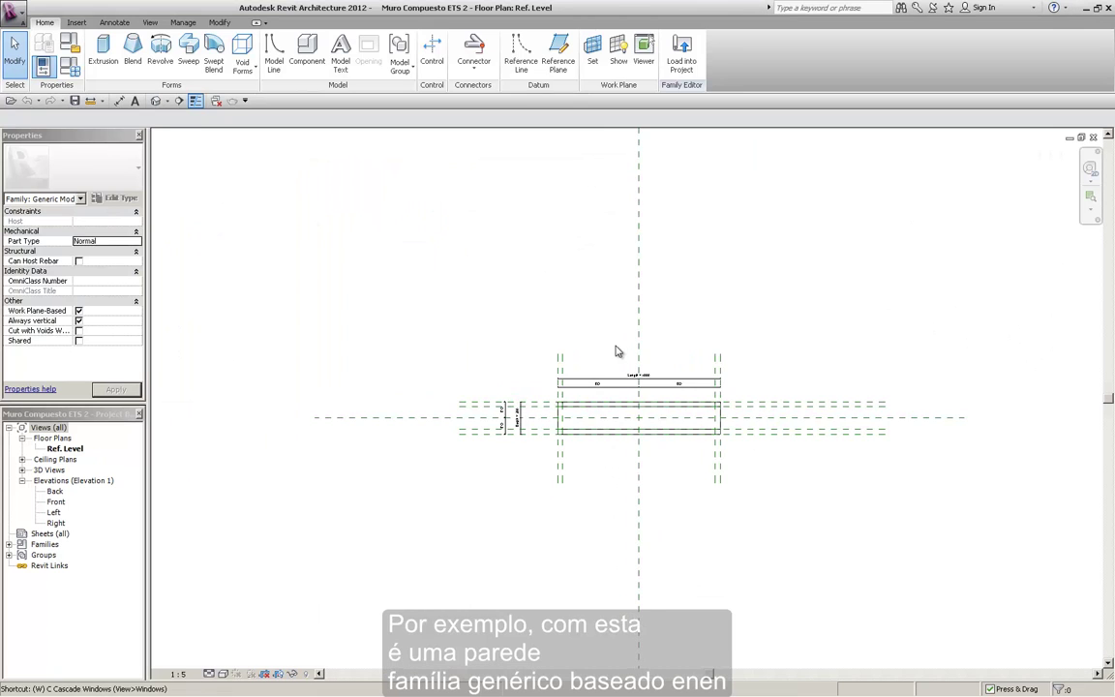
Step: Check the panel's Front elevation, then view its default 3D view orbited in hidden line
key("t")
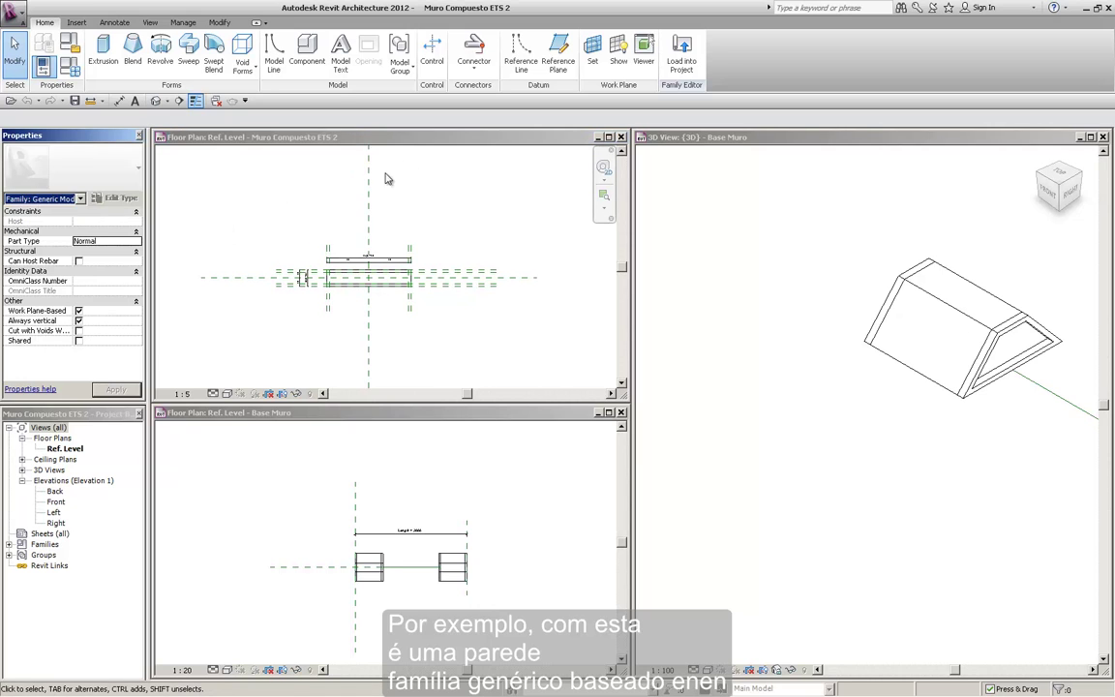
scroll(269, 188, "up", 2)
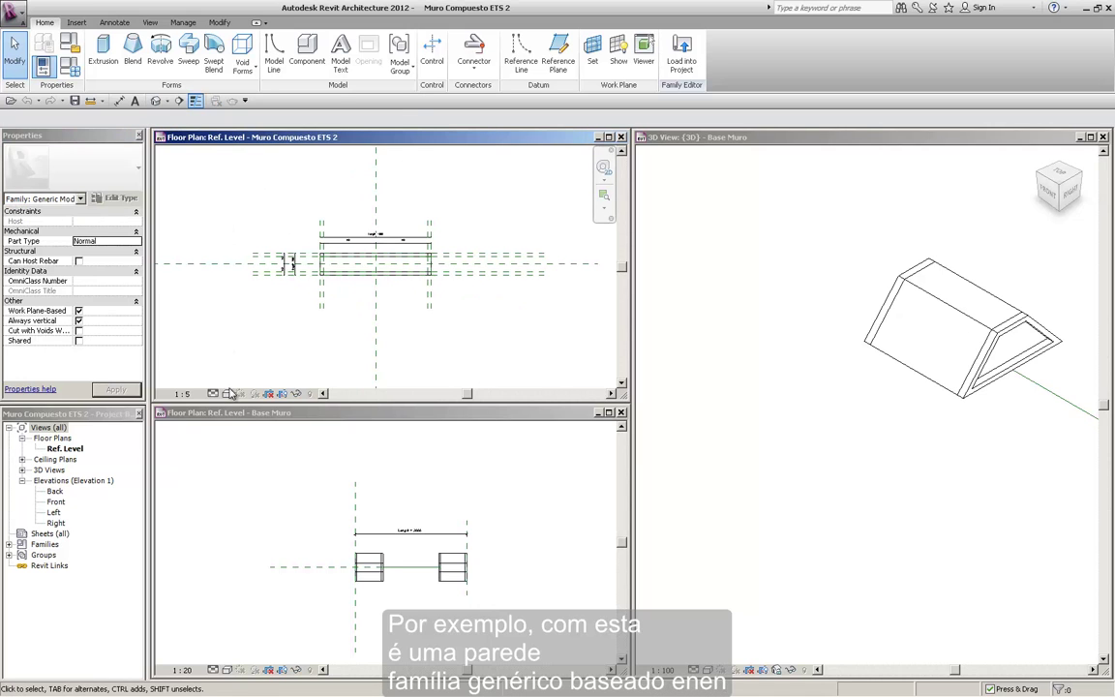
double_click(56, 501)
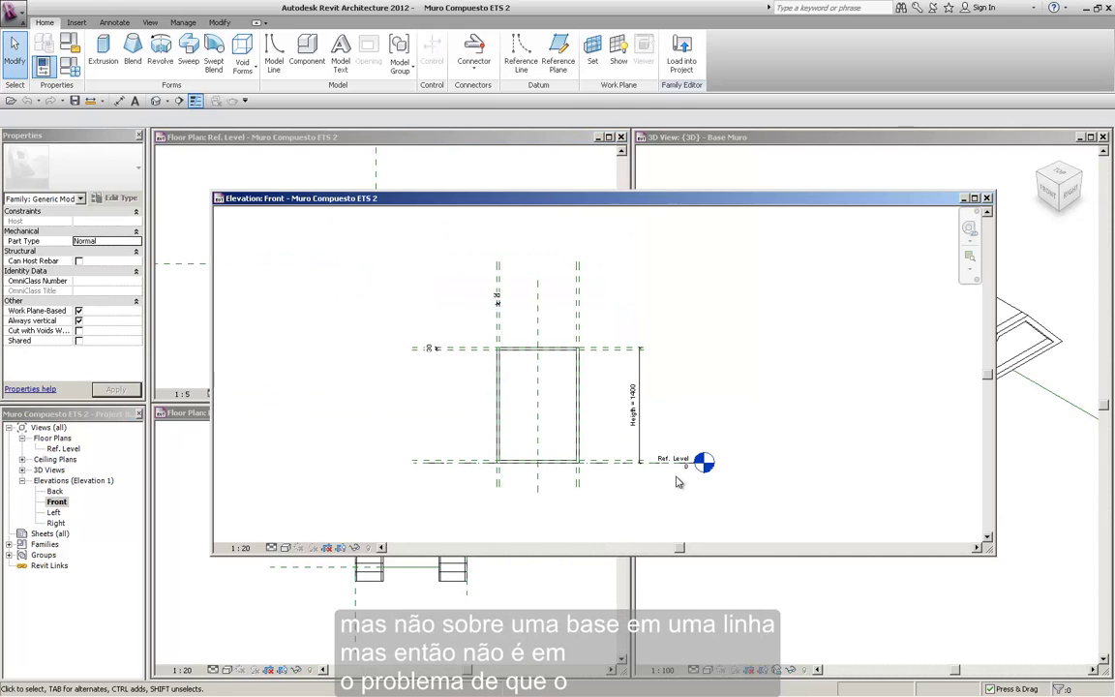
left_click(985, 197)
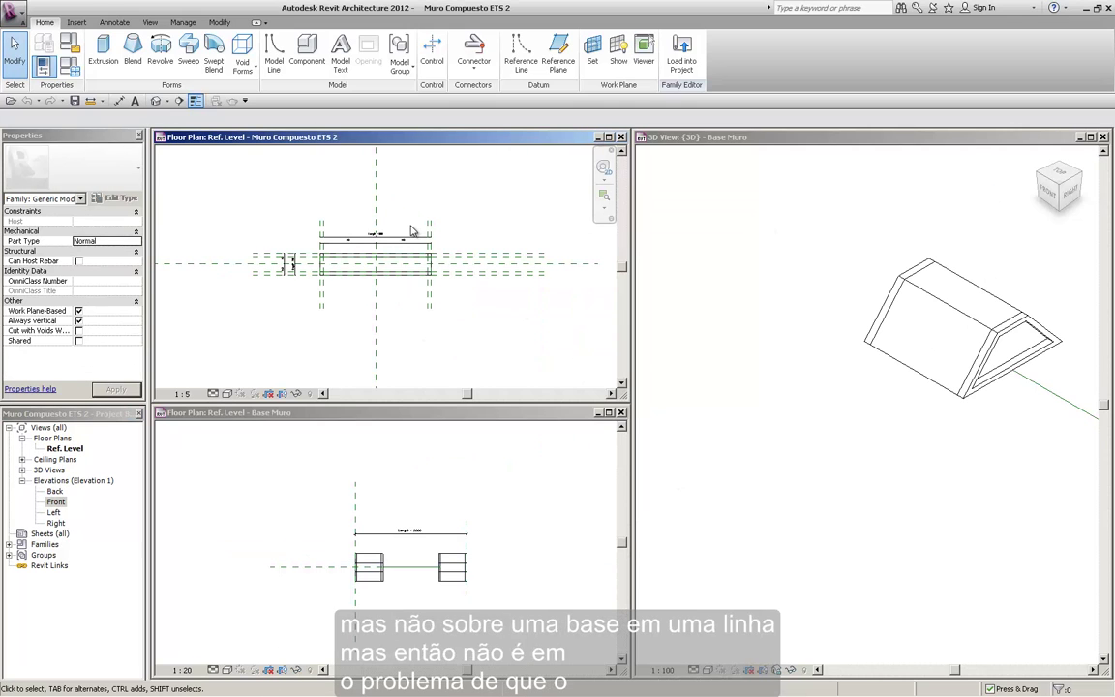
left_click(178, 103)
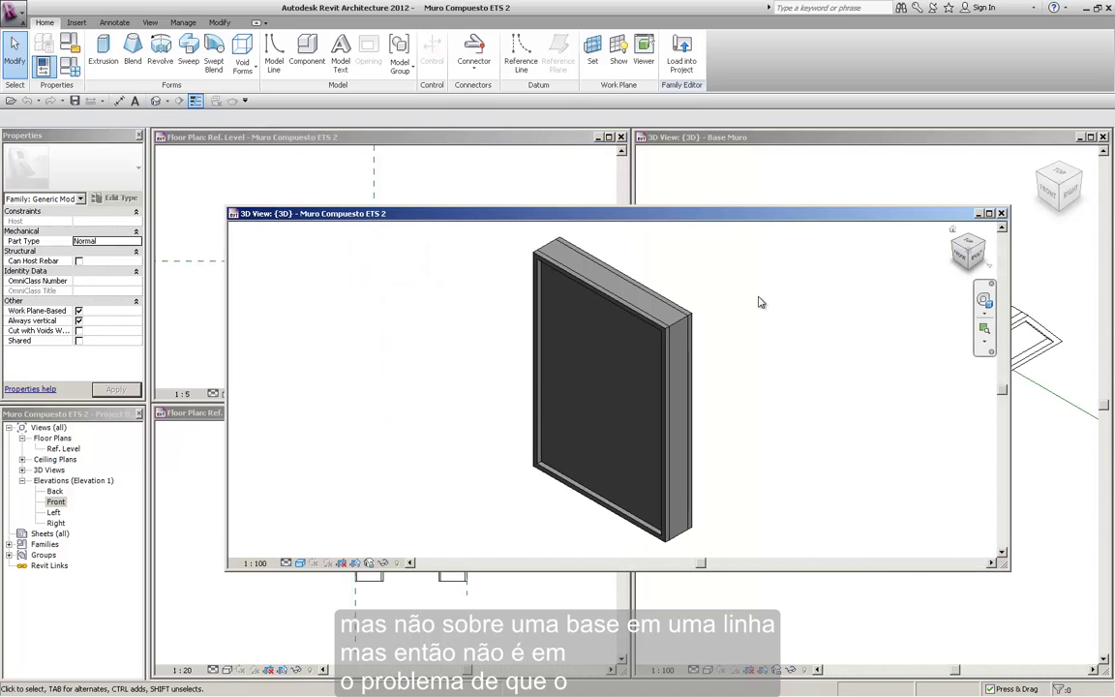
middle_click_drag(759, 304, 923, 264, "shift")
key("h")
key("l")
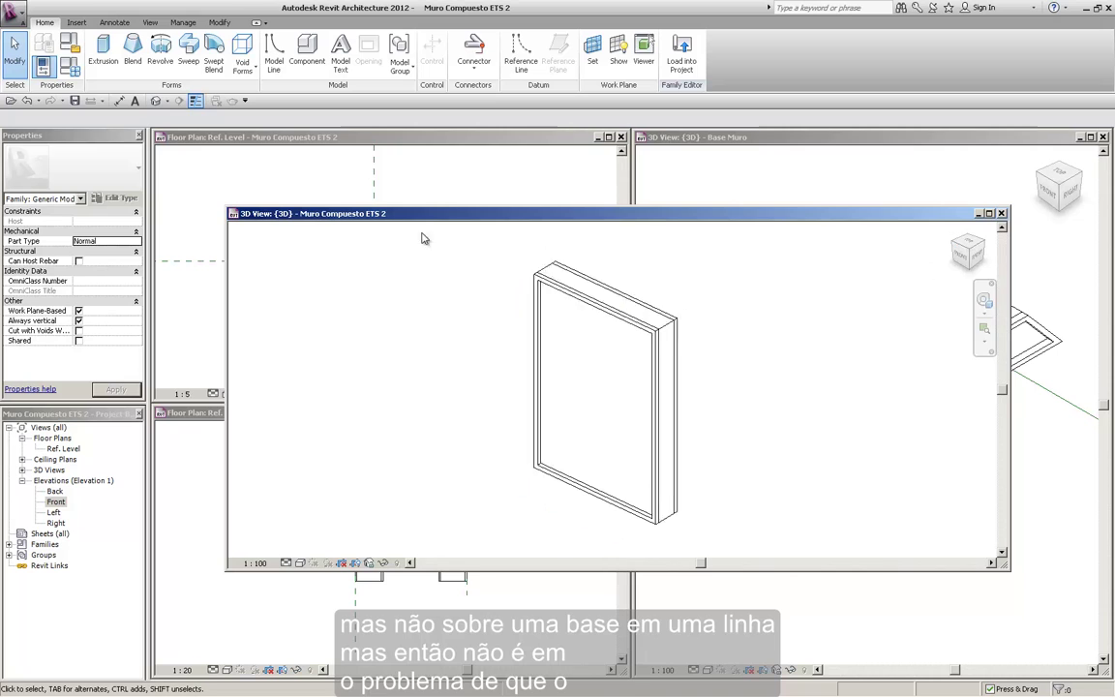
Step: Review the Wall Metal 1400x1000x200mm type's Length 1000.0, Height and Depth in Family Types
left_click(69, 65)
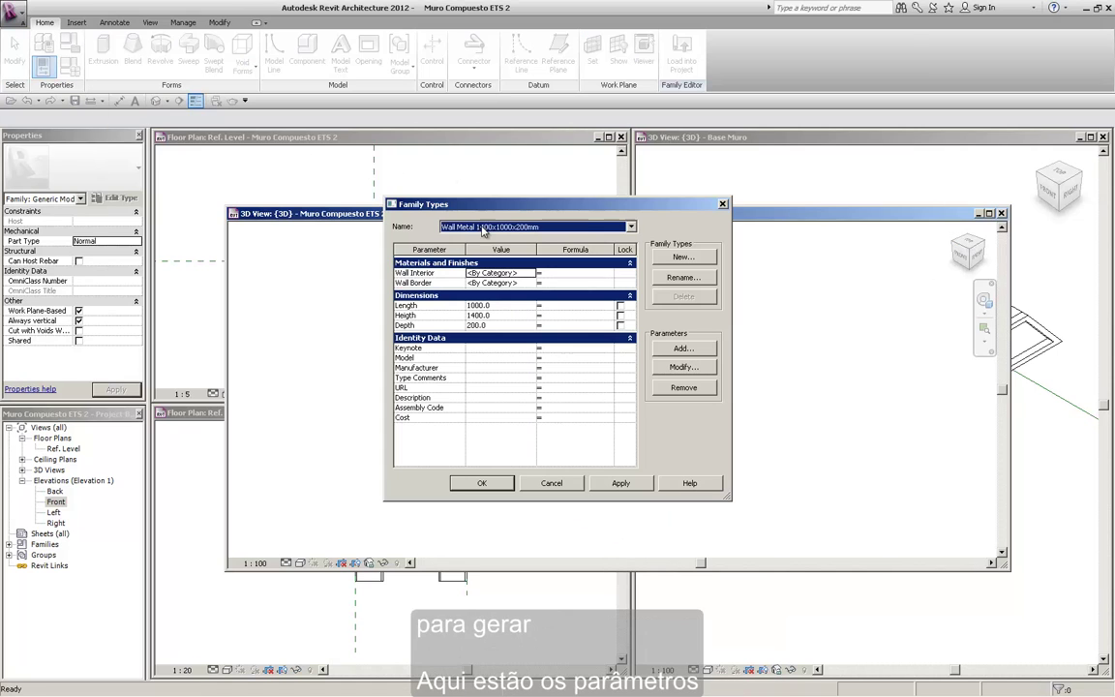
left_click_drag(705, 208, 717, 212)
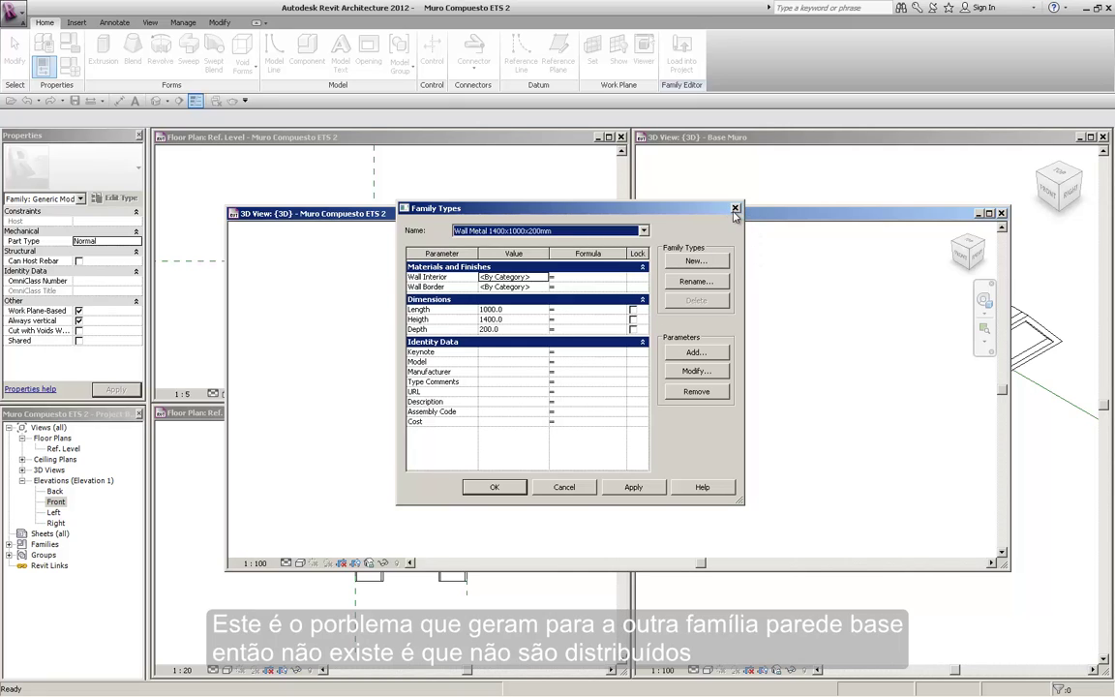
left_click(735, 209)
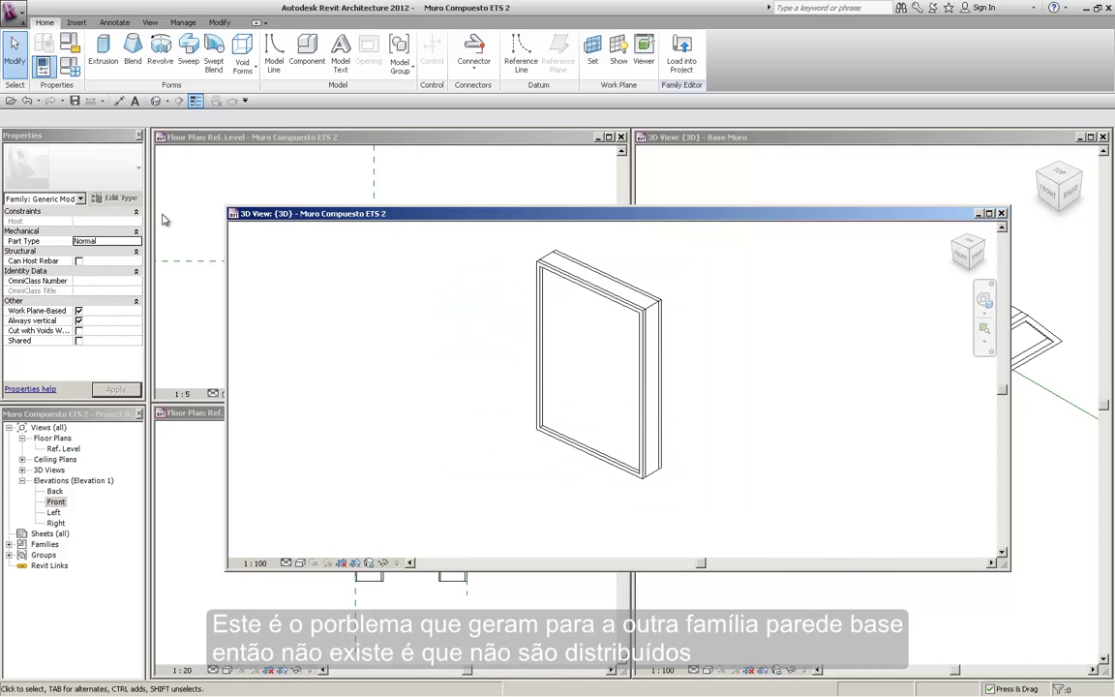
left_click(70, 66)
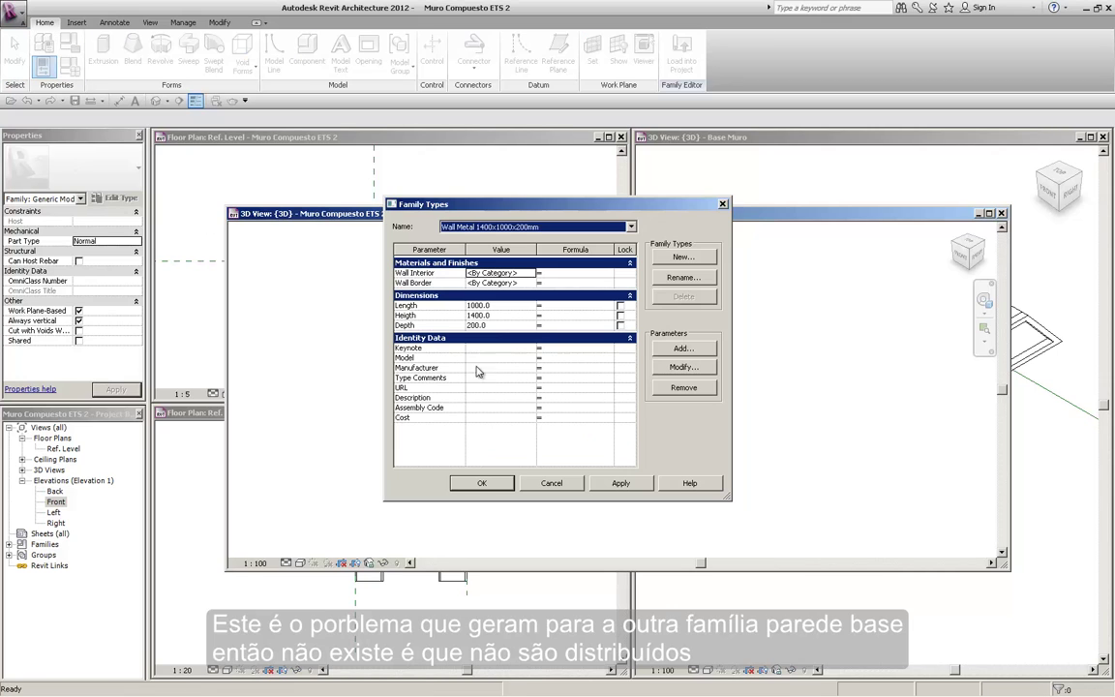
left_click(523, 296)
left_click(491, 296)
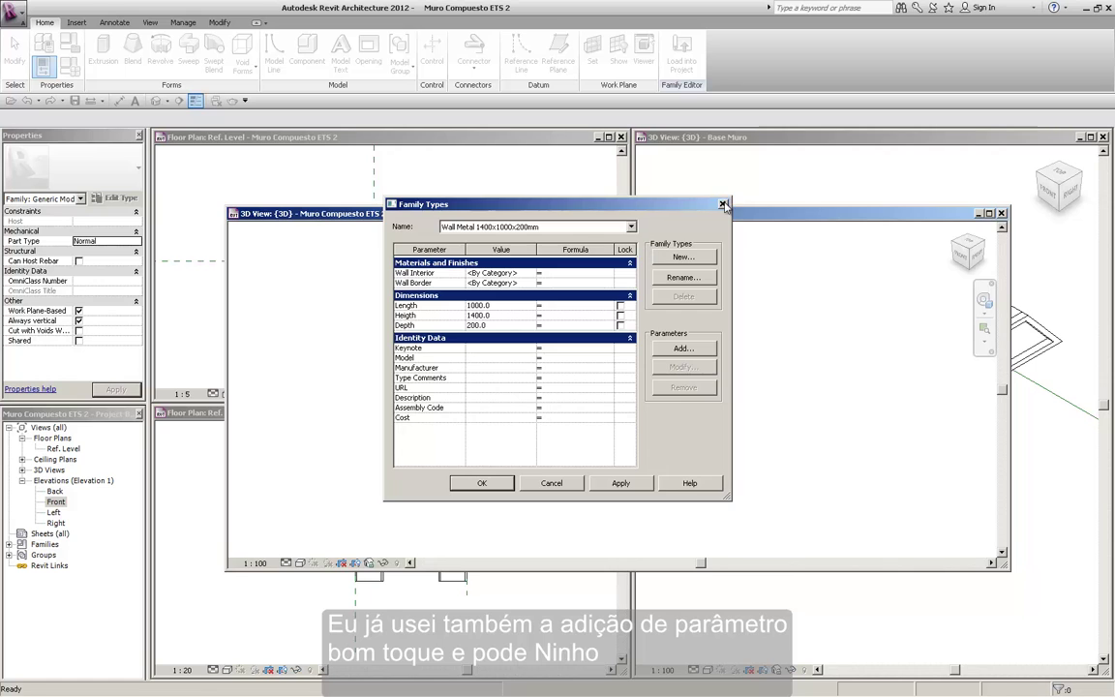
left_click(481, 483)
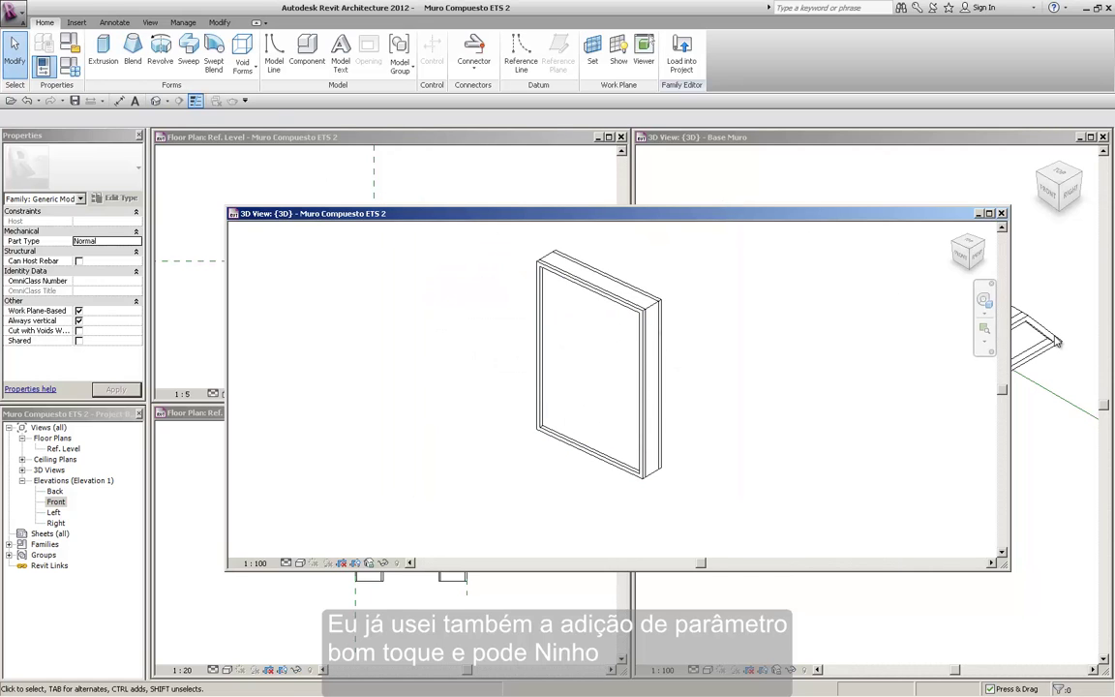
left_click(1040, 320)
left_click(510, 325)
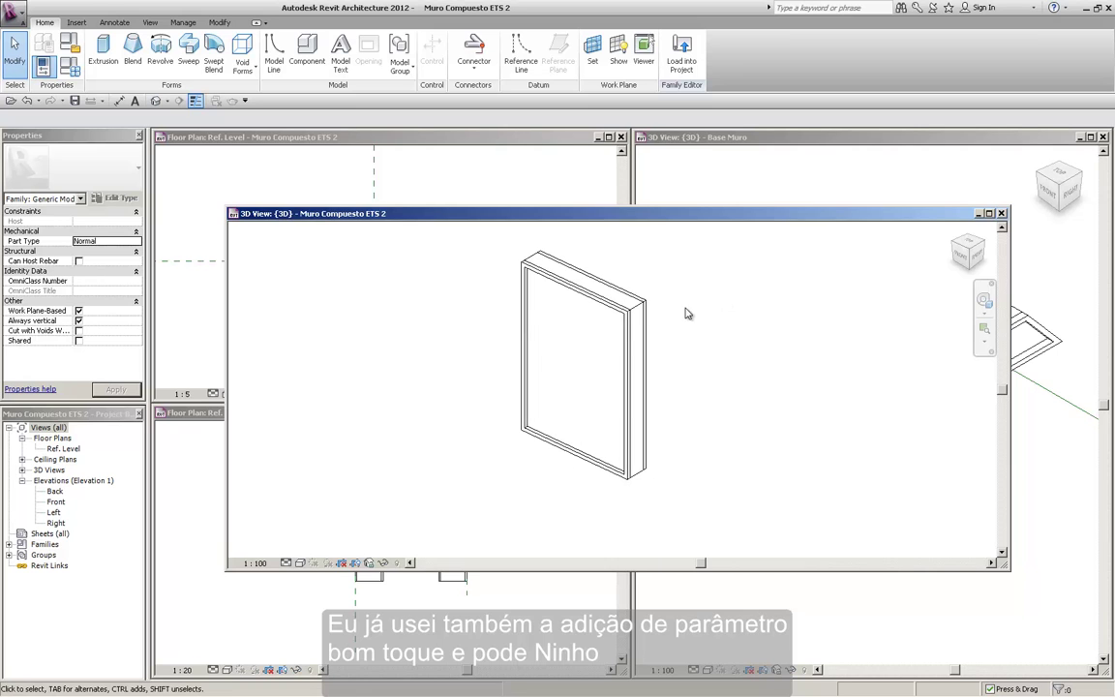
Step: Close the floating panel 3D view and load Muro Compuesto ETS 2 into Base Muro
left_click(1002, 213)
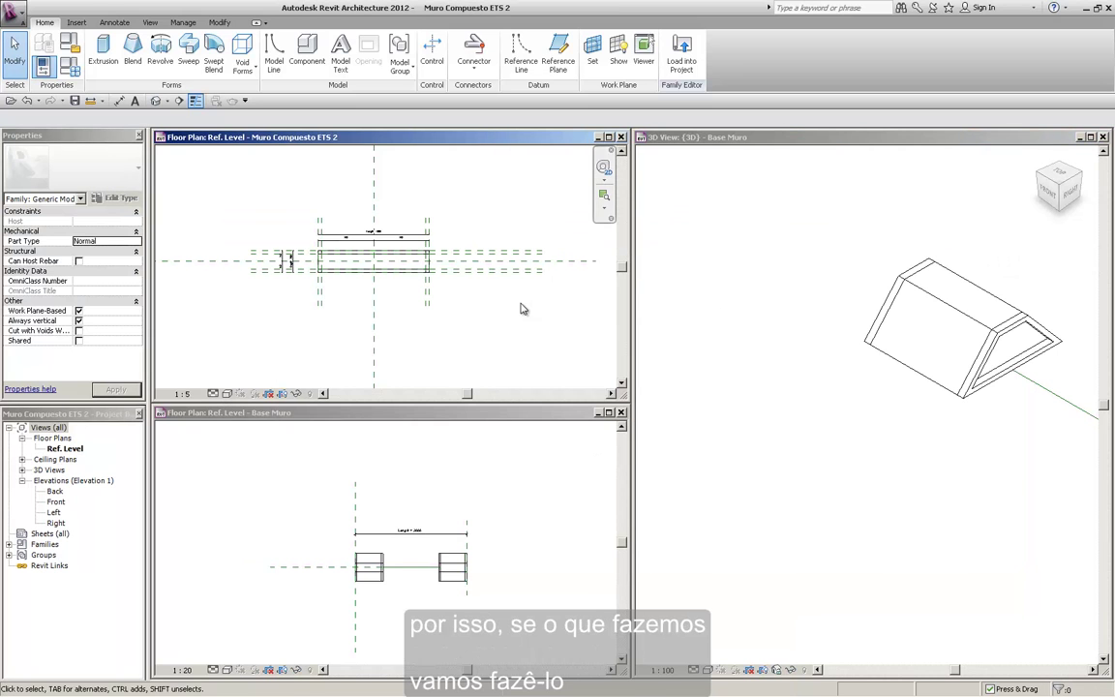
left_click(69, 44)
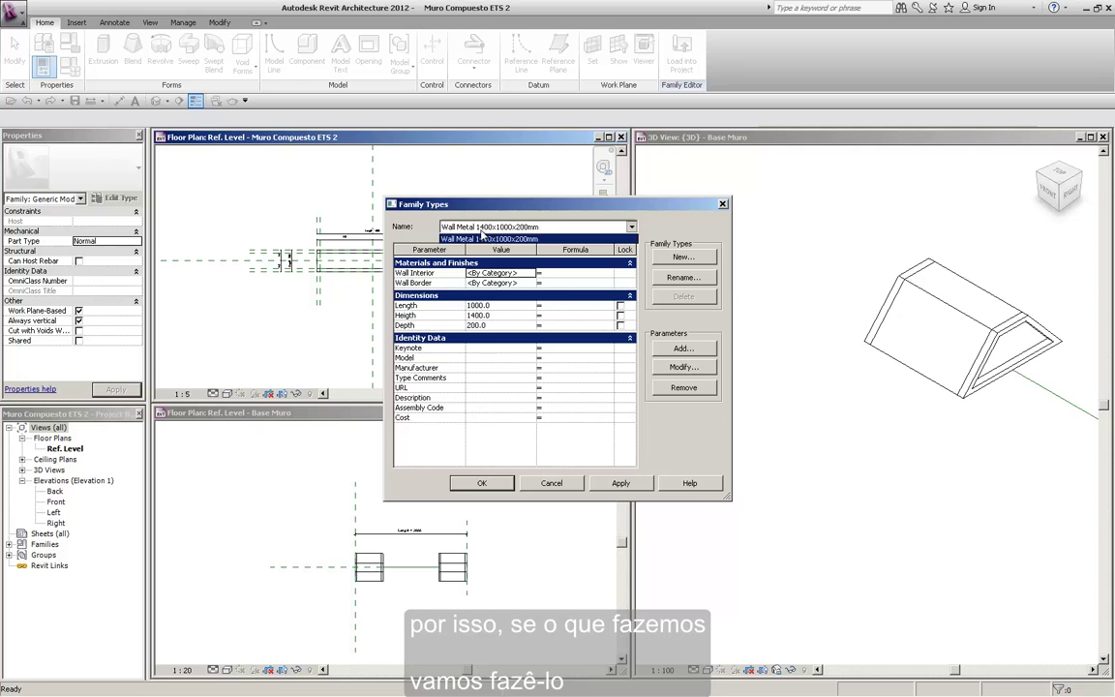
key("Escape")
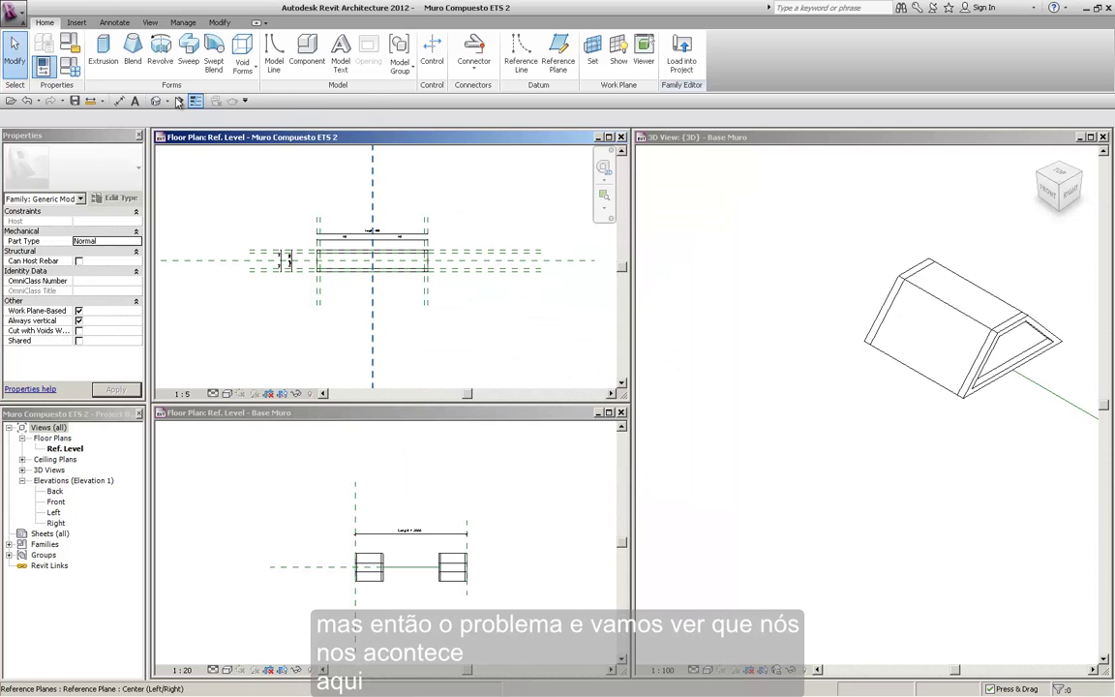
left_click(682, 53)
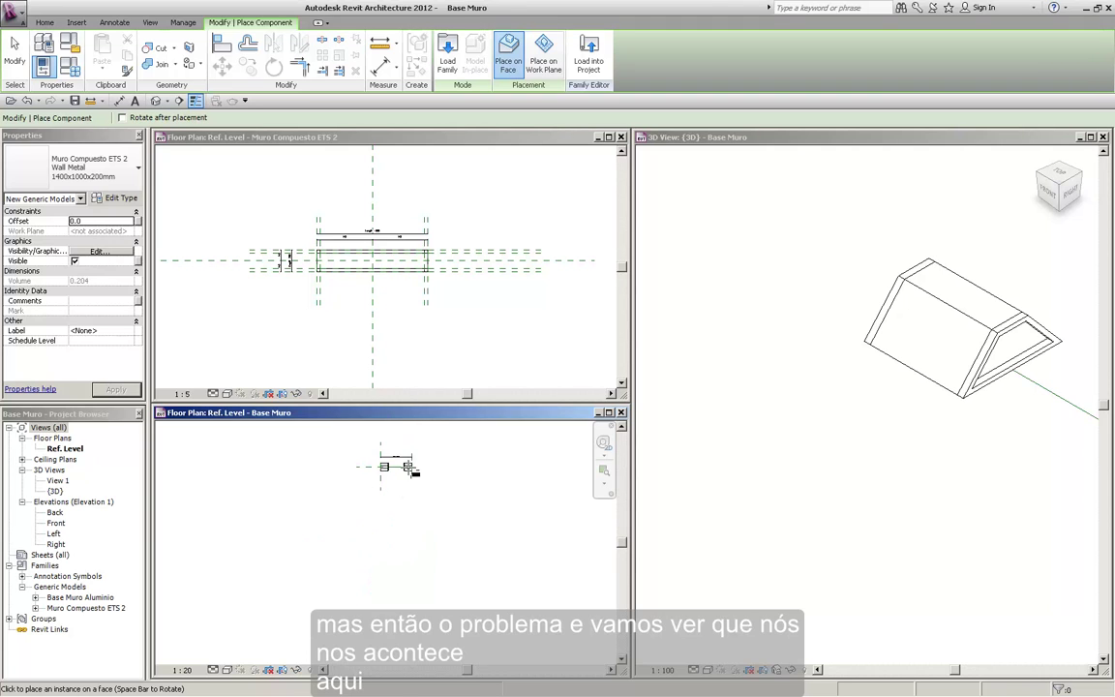
scroll(378, 470, "up", 5)
scroll(375, 472, "up", 2)
scroll(373, 475, "up", 1)
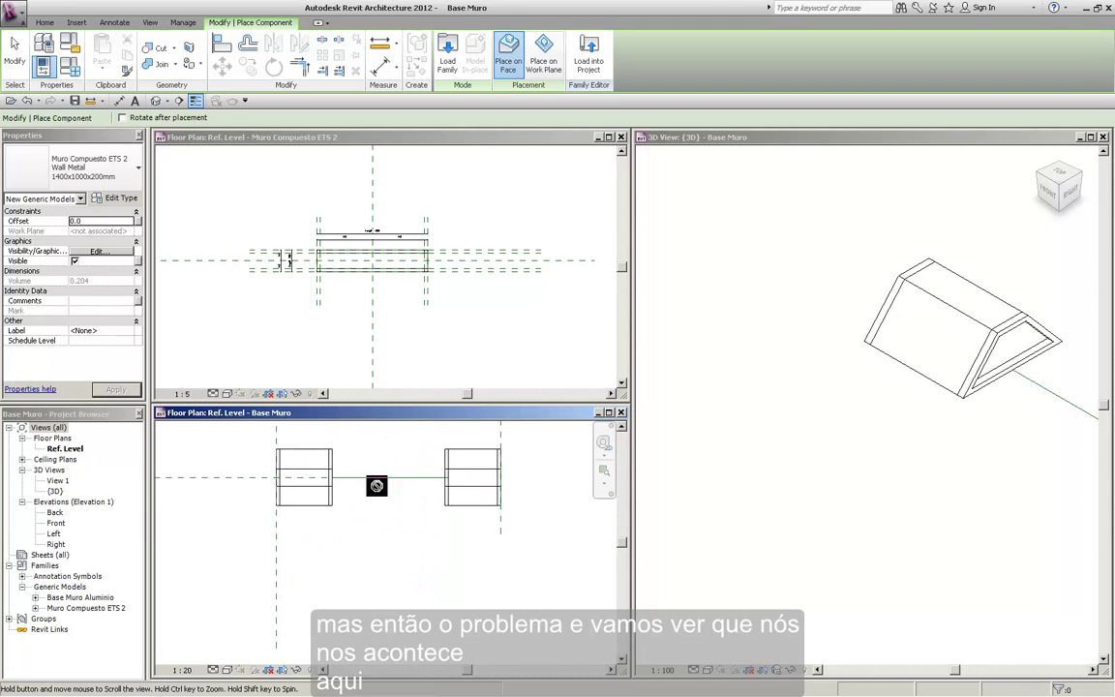
scroll(373, 474, "down", 2)
Step: Place the panel on the work plane between the two bases and open the Front elevation
left_click(544, 53)
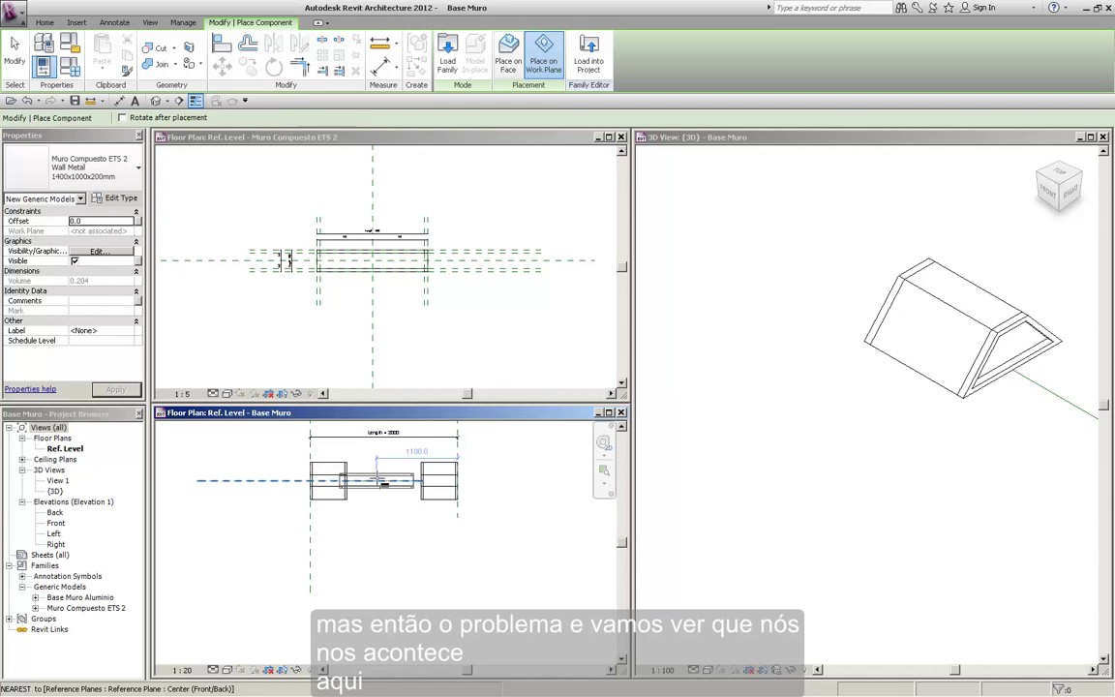
left_click(377, 480)
key("Escape")
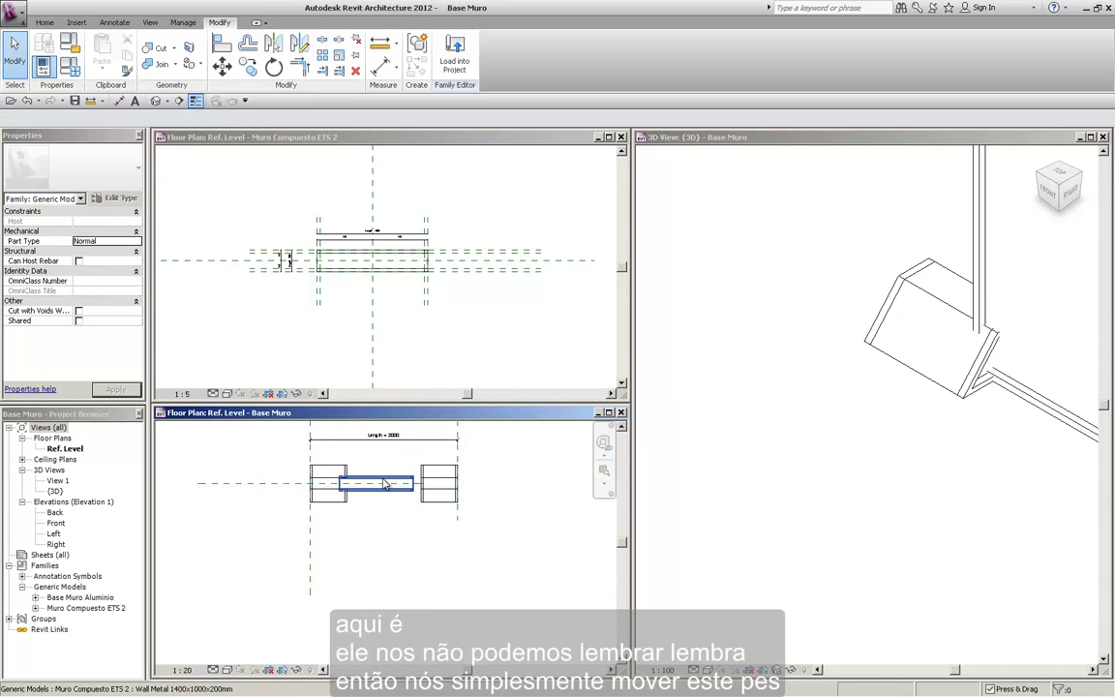
scroll(708, 426, "down", 4)
left_click(389, 494)
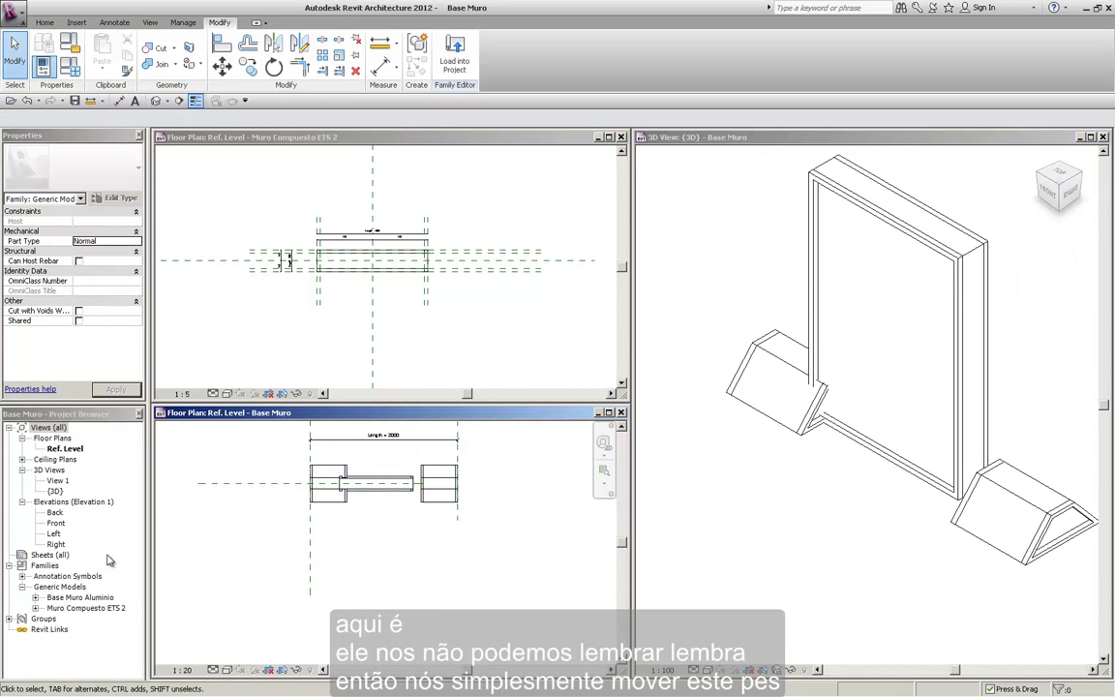
double_click(56, 523)
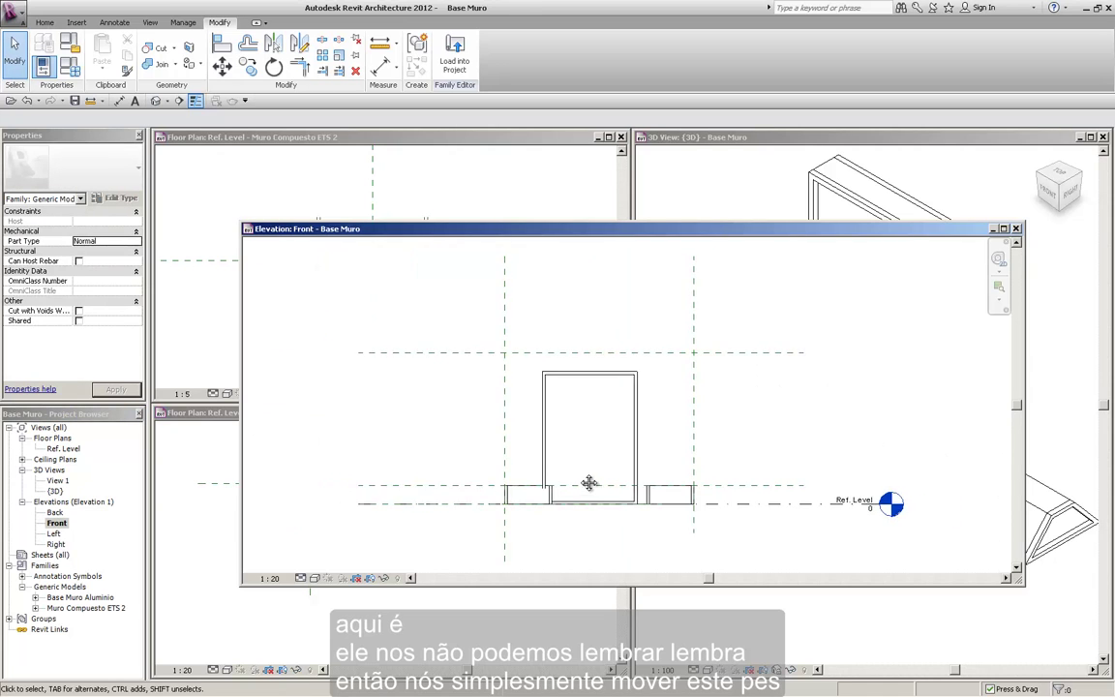
Step: Move (MV) the wall panel up in the Front elevation so it sits on the bases
scroll(587, 478, "up", 2)
left_click(530, 473)
left_click(559, 489)
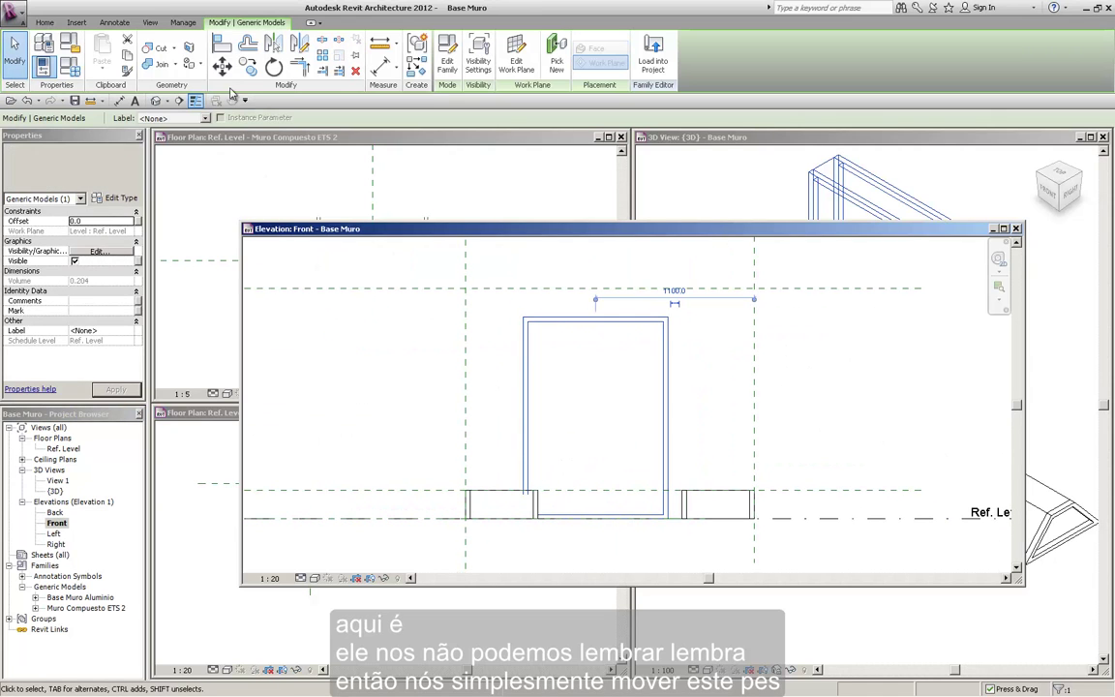
key("m")
key("v")
left_click(607, 523)
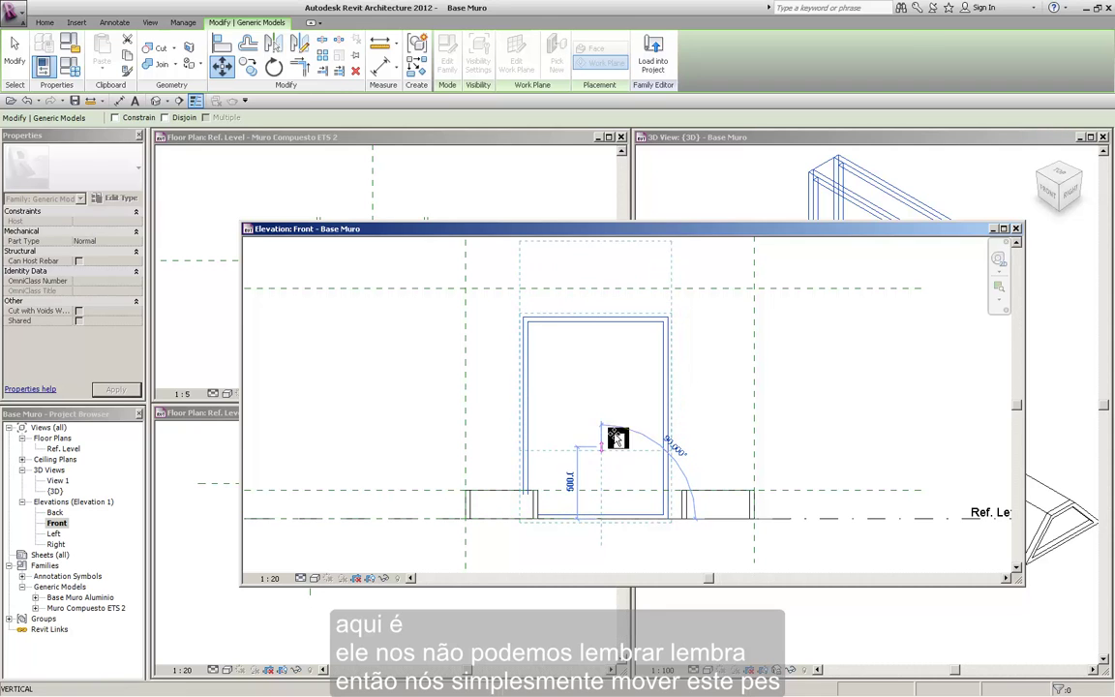
left_click(601, 445)
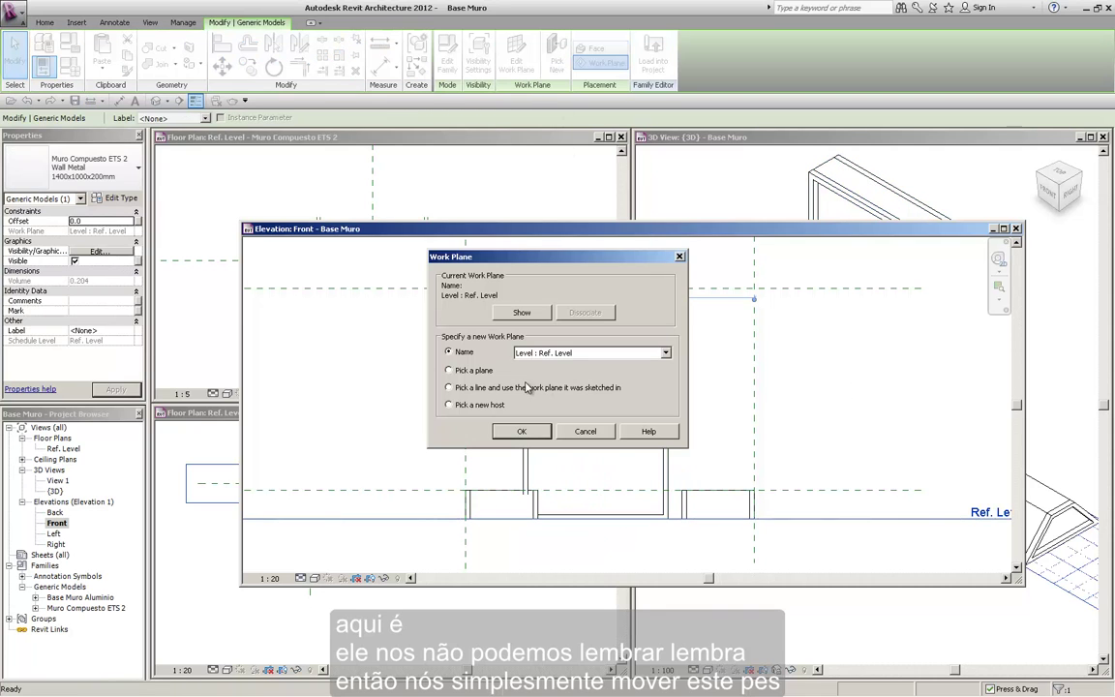
Step: Rehost the panel on the top reference plane instead of Ref. Level
left_click(511, 432)
left_click(746, 444)
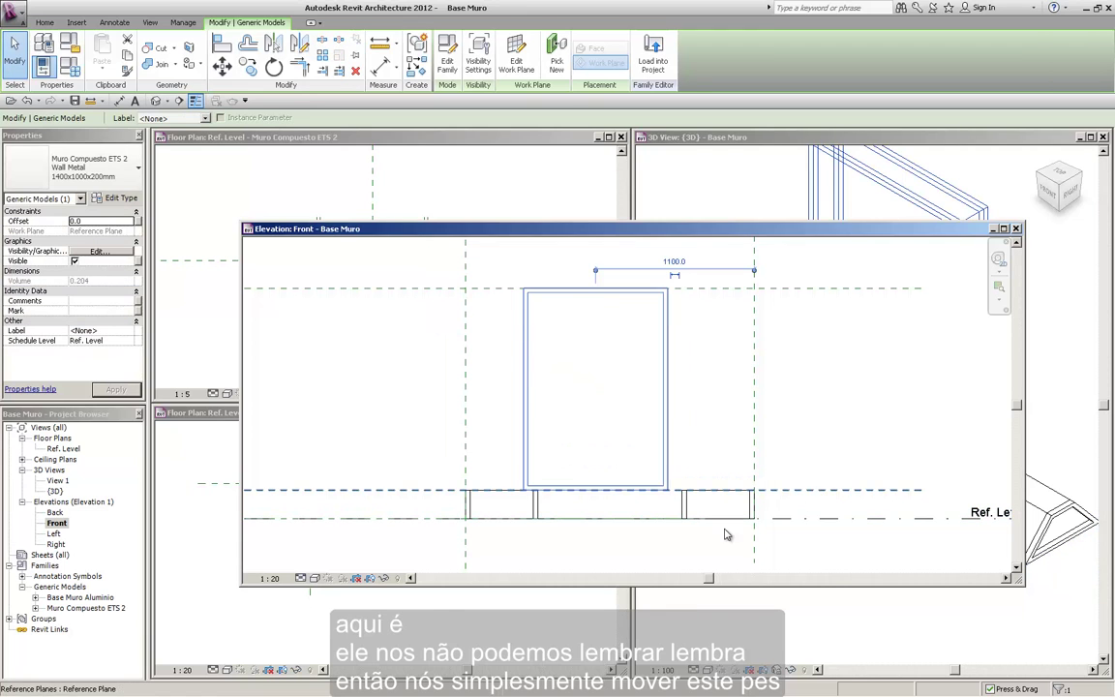
left_click(32, 65)
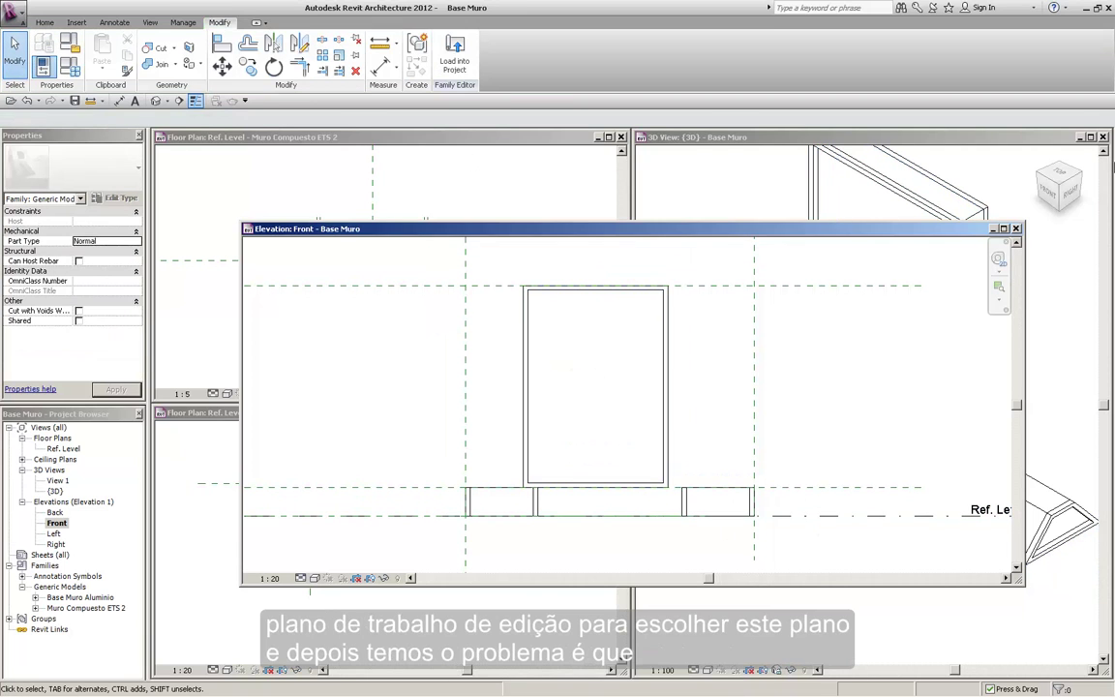
left_click(983, 150)
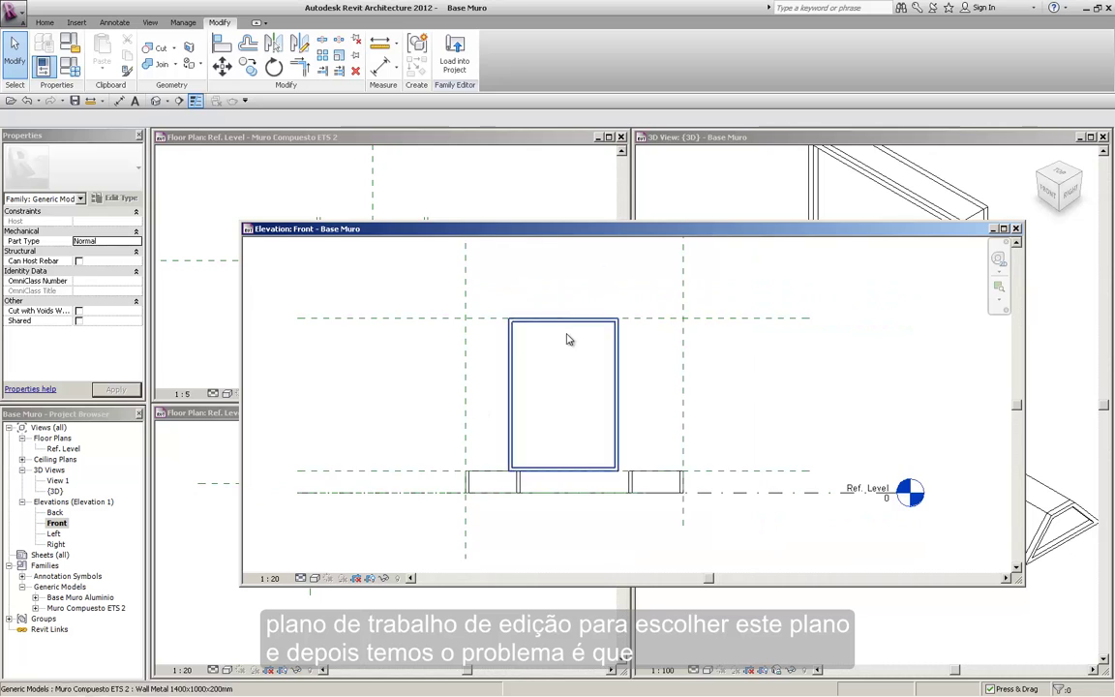
Step: Dimension the two outer reference planes above the panel at 2000.0
left_click(380, 42)
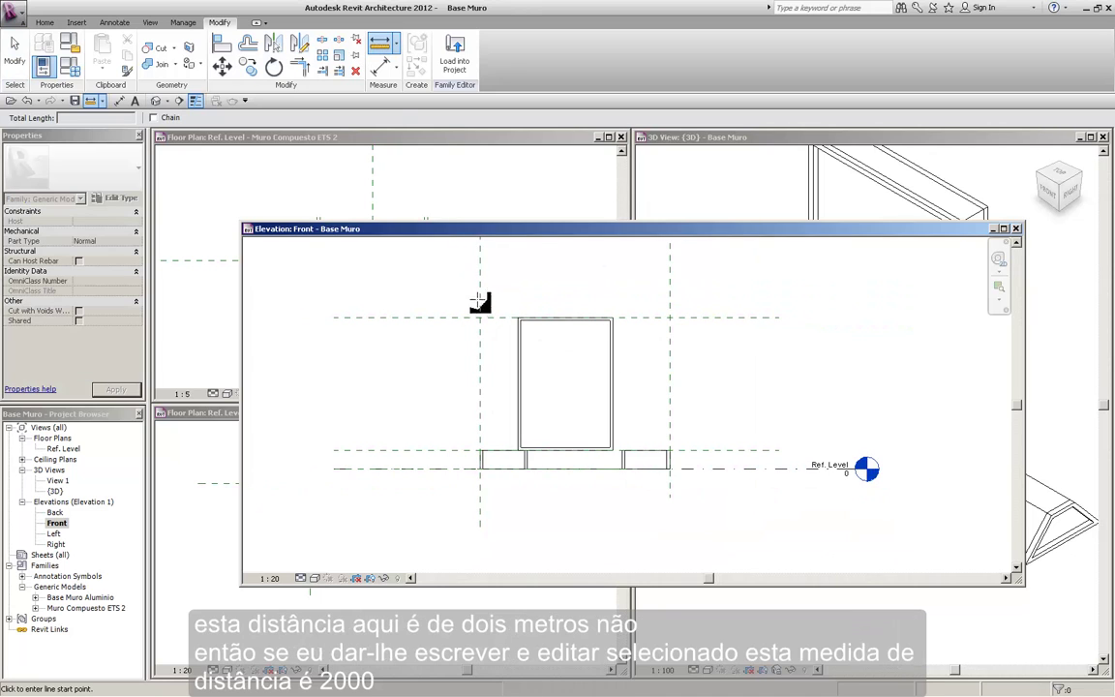
left_click(482, 295)
left_click(670, 297)
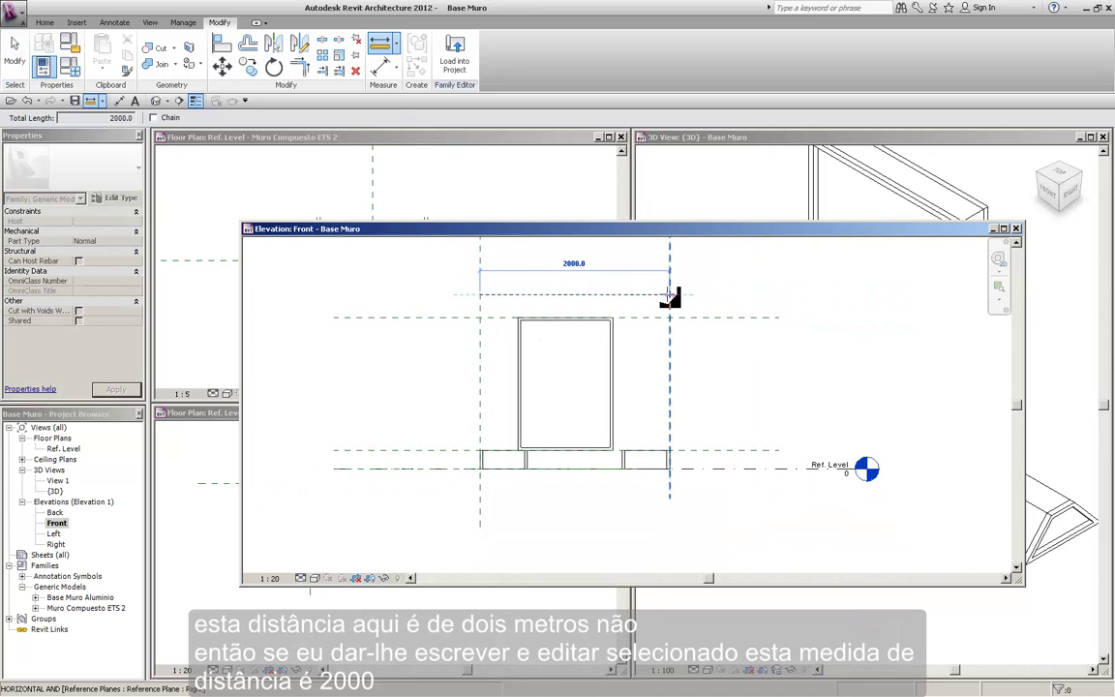
left_click(605, 269)
left_click(14, 53)
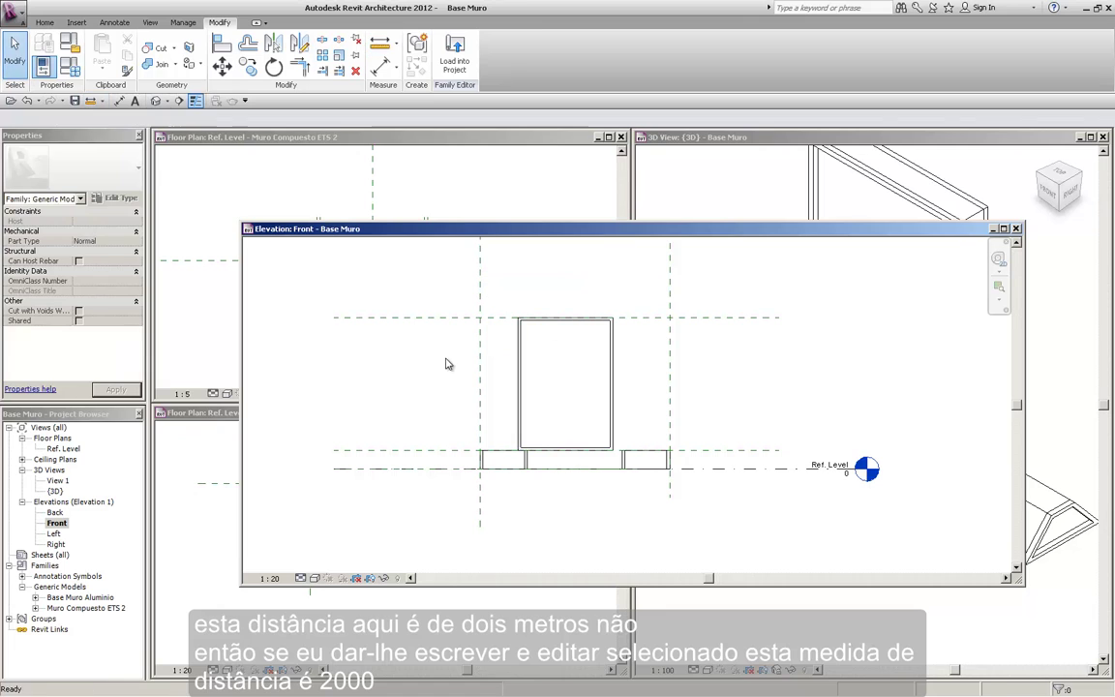
Step: Associate the panel's Length with the family Length parameter, making it 2000.0
double_click(515, 383)
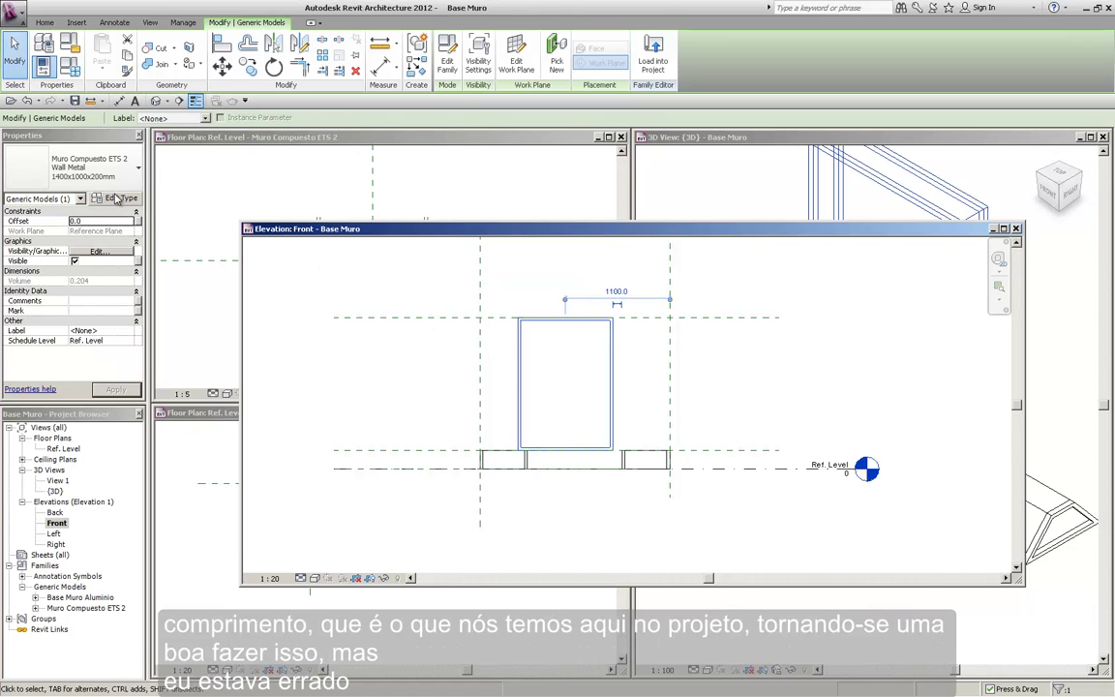
left_click(625, 315)
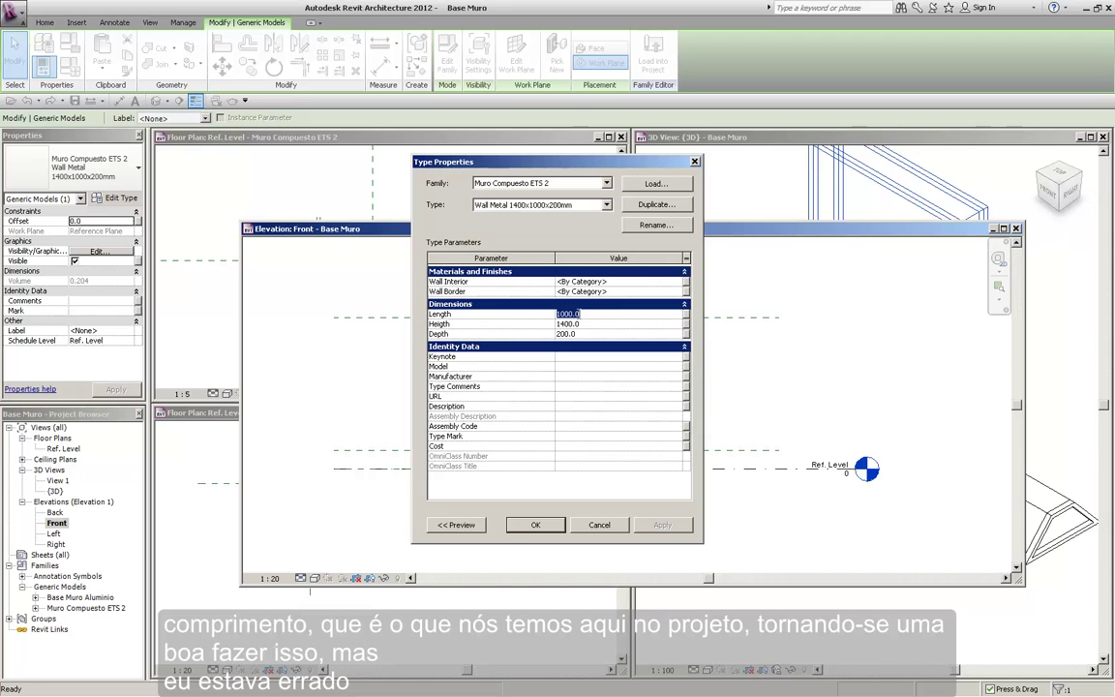
left_click(686, 314)
left_click(466, 312)
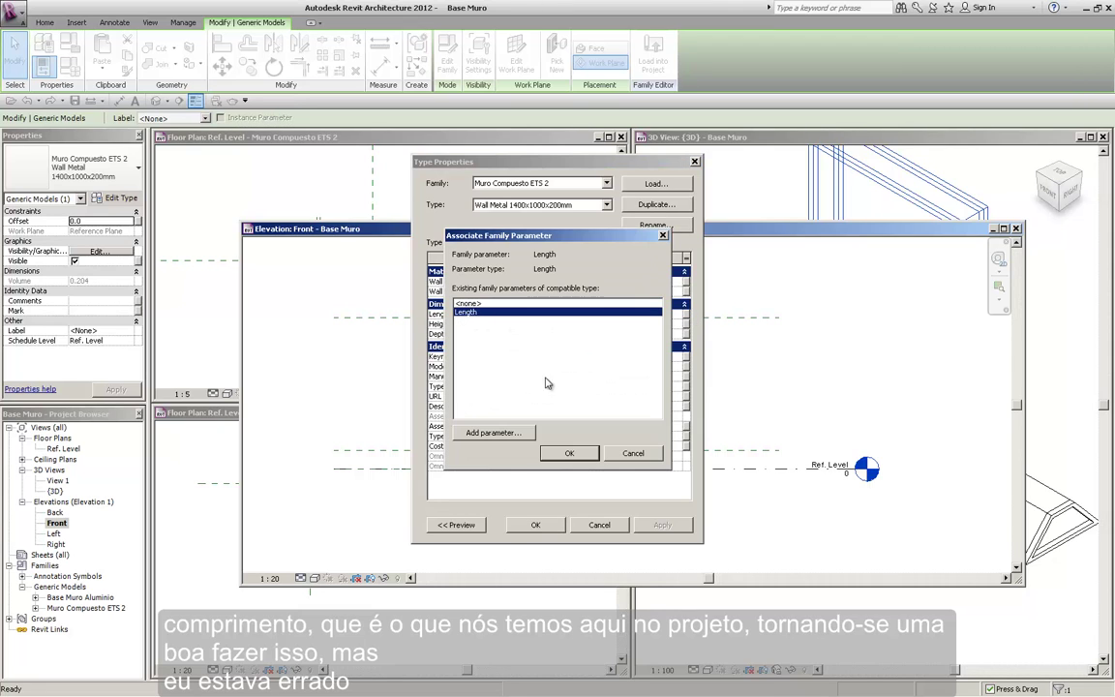
left_click(569, 453)
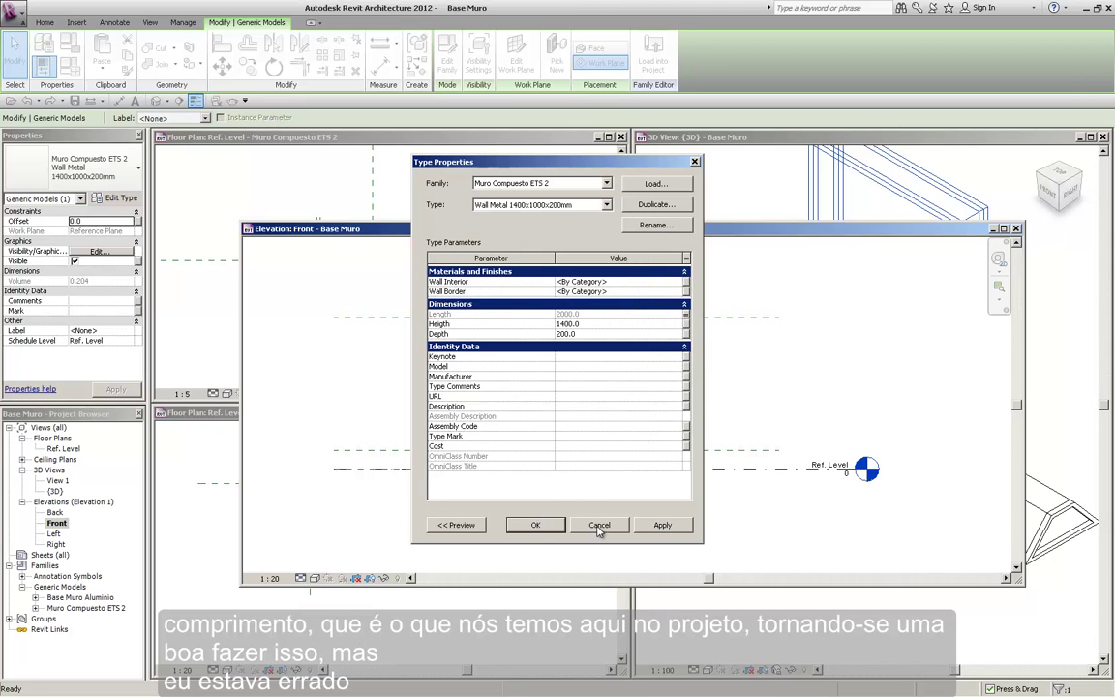
left_click(538, 526)
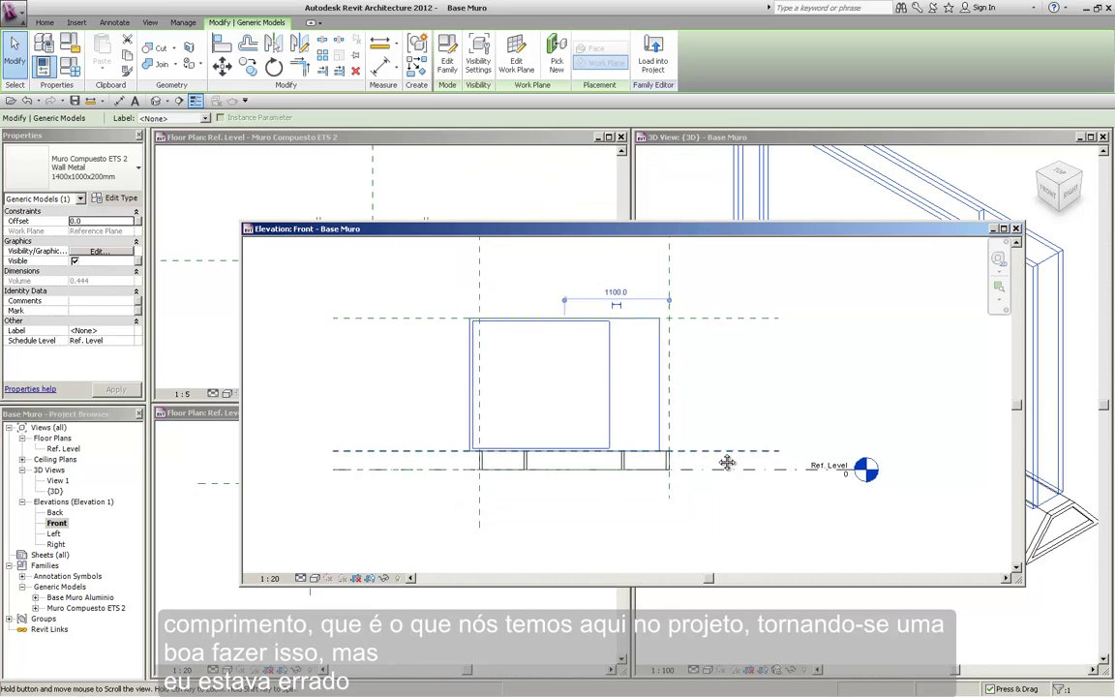
Step: Orbit the 3D view to a frontal angle, then reselect the panel in the Front elevation
left_click(947, 295)
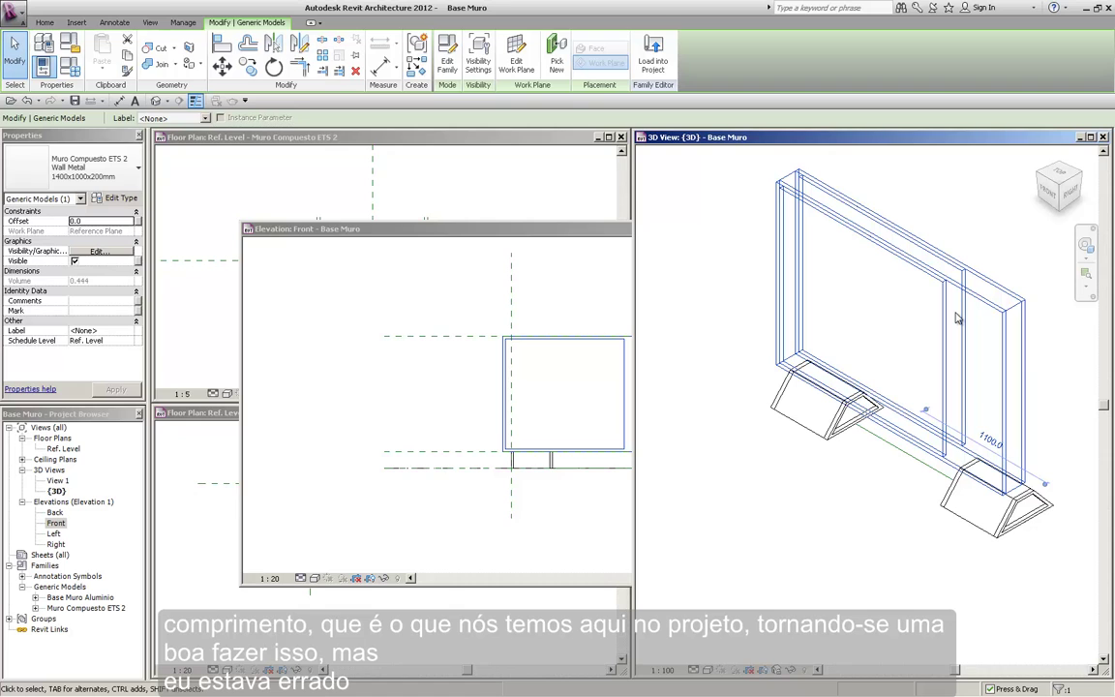
middle_click_drag(1023, 368, 978, 358, "shift")
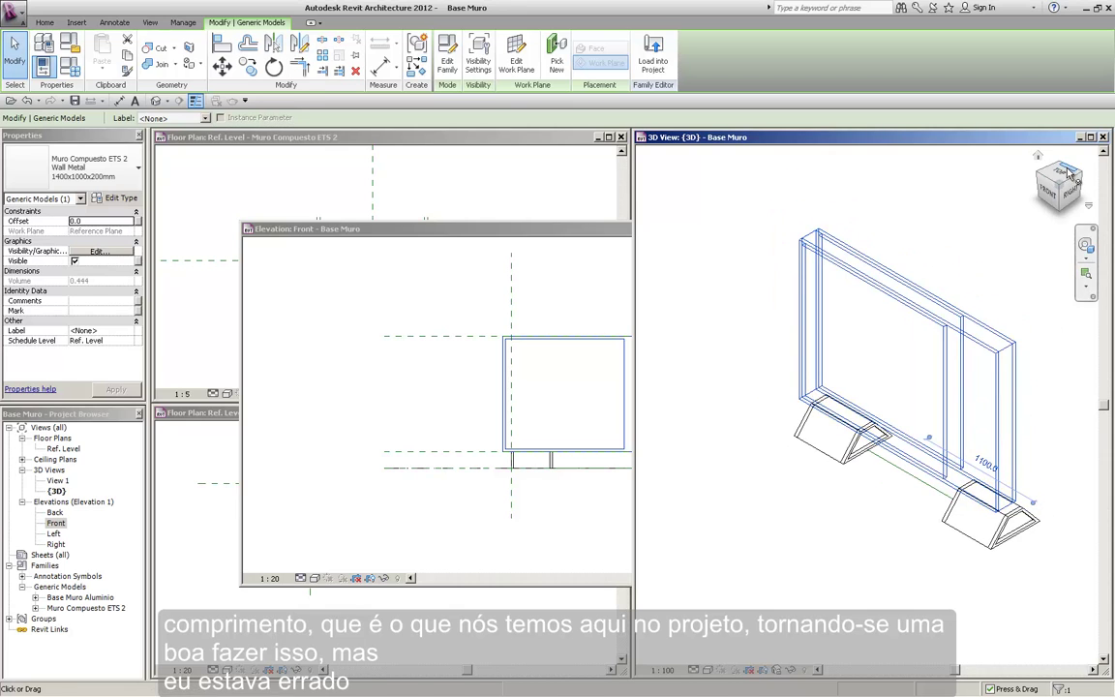
left_click(577, 401)
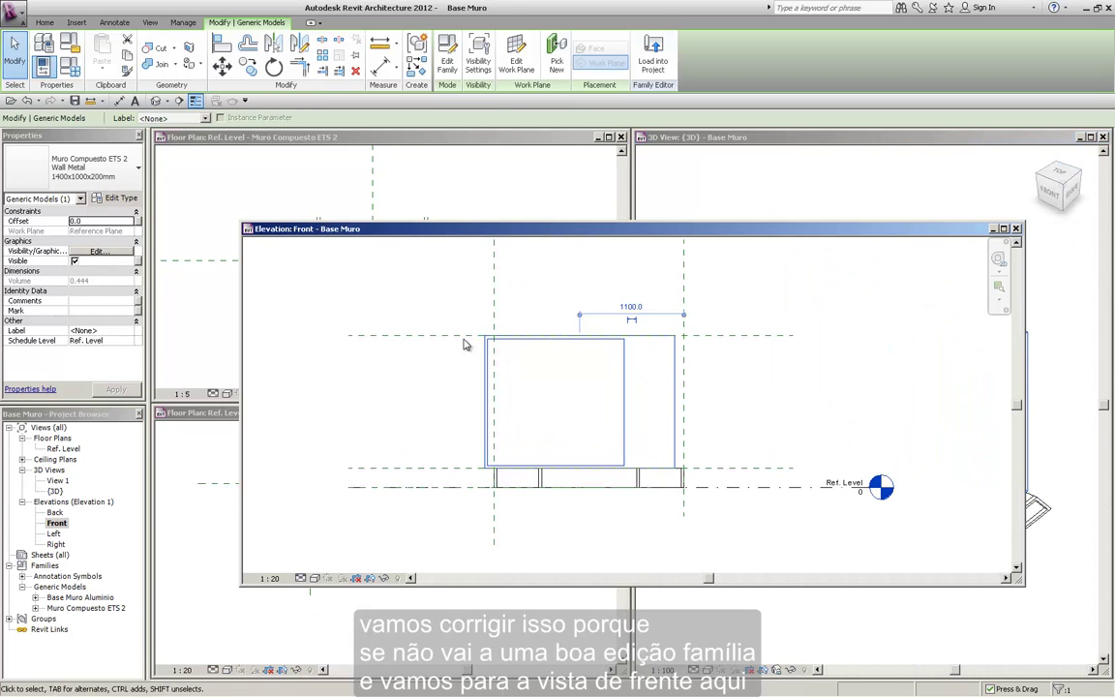
left_click(423, 386)
Step: Edit the panel family, dimension its right reference planes at 30, and reload with Overwrite
left_click(541, 387)
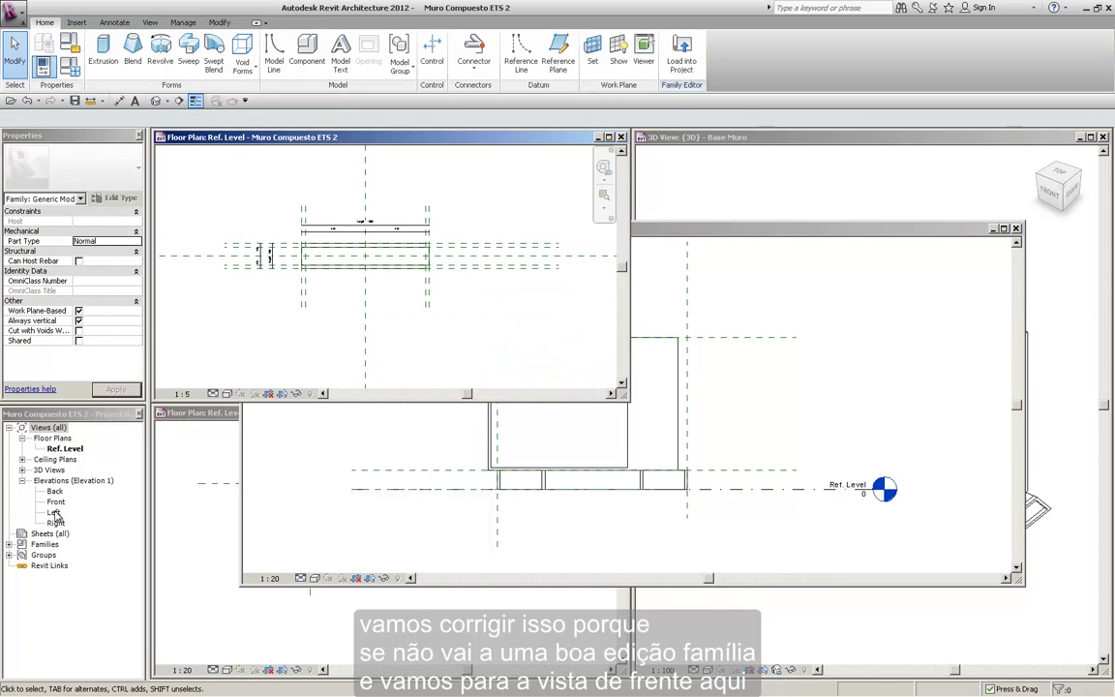
double_click(54, 502)
scroll(619, 392, "up", 3)
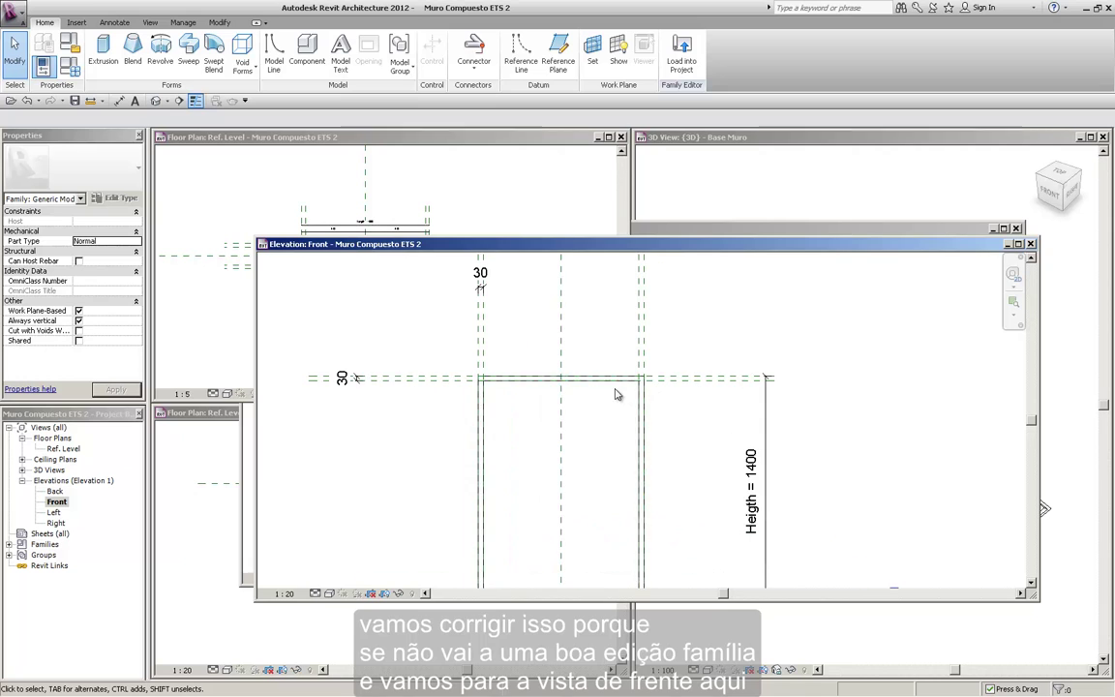
key("d")
key("i")
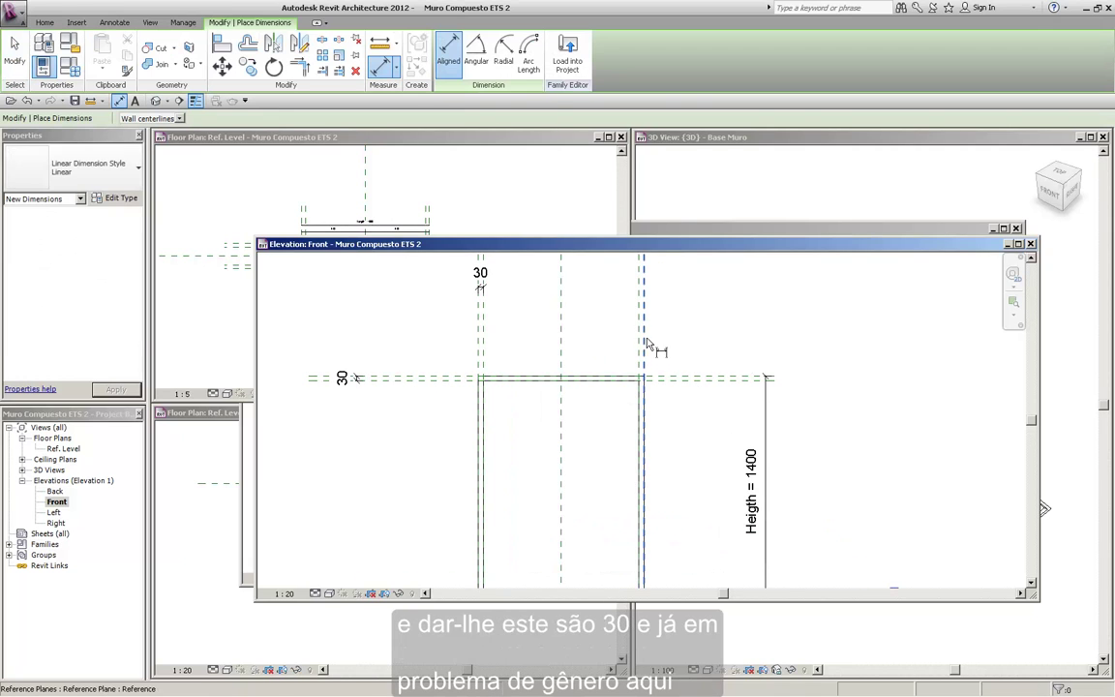
left_click(642, 346)
left_click(638, 346)
left_click(642, 361)
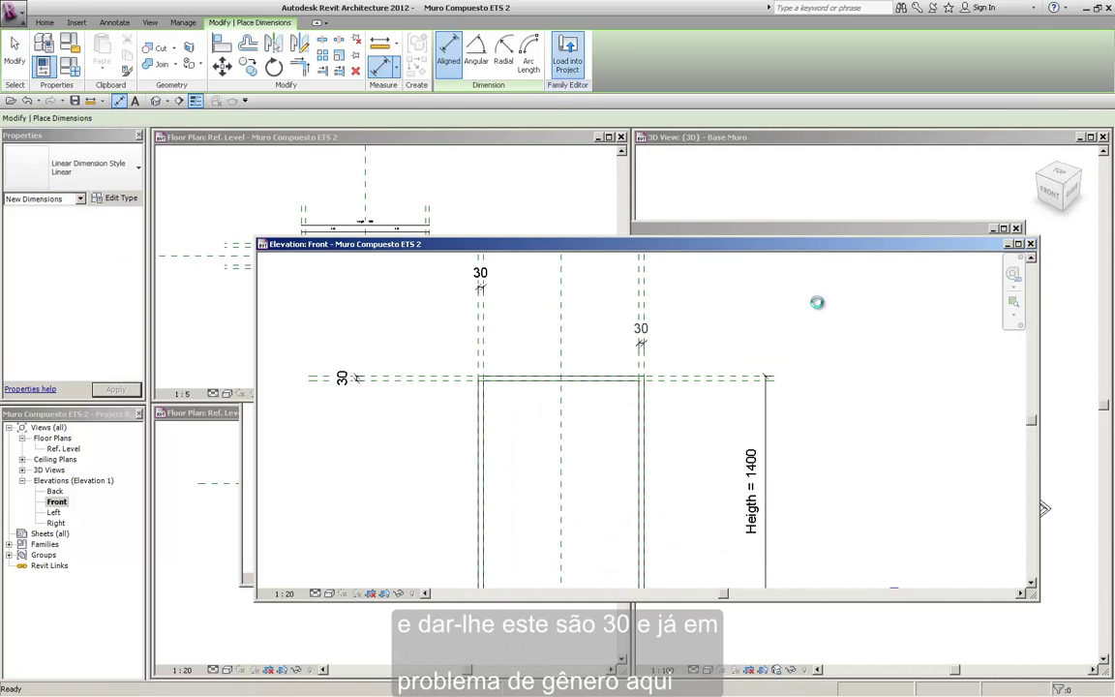
left_click(567, 54)
left_click(609, 374)
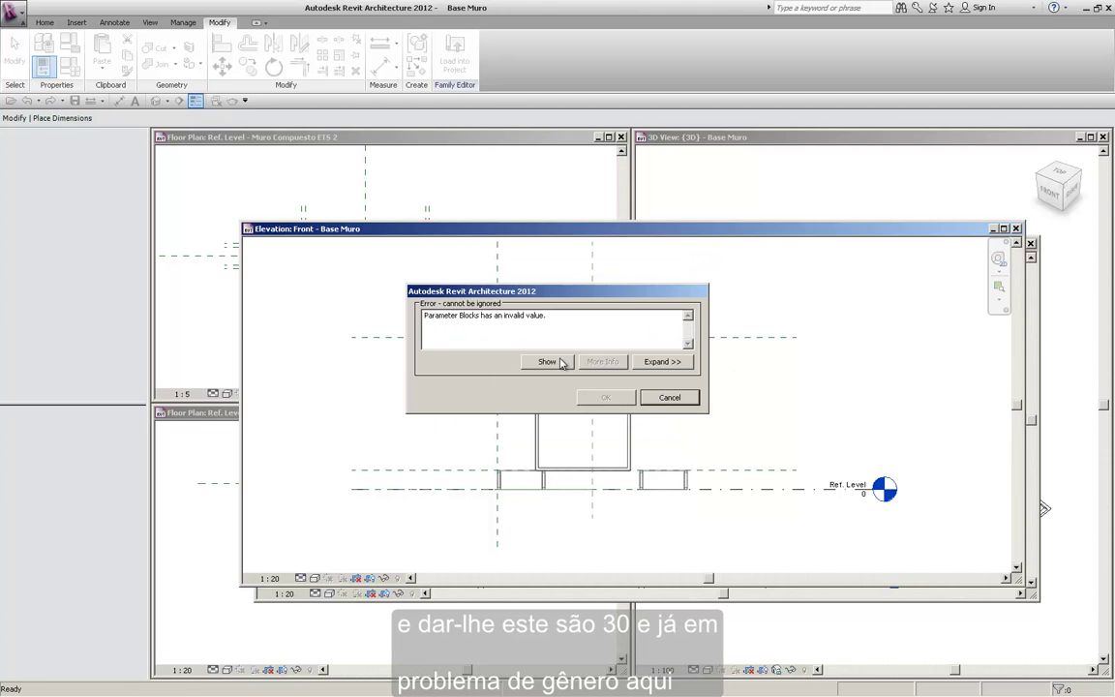
Step: Cancel the Parameter Blocks error and delete the placed wall panel from Base Muro
left_click(560, 362)
left_click(591, 388)
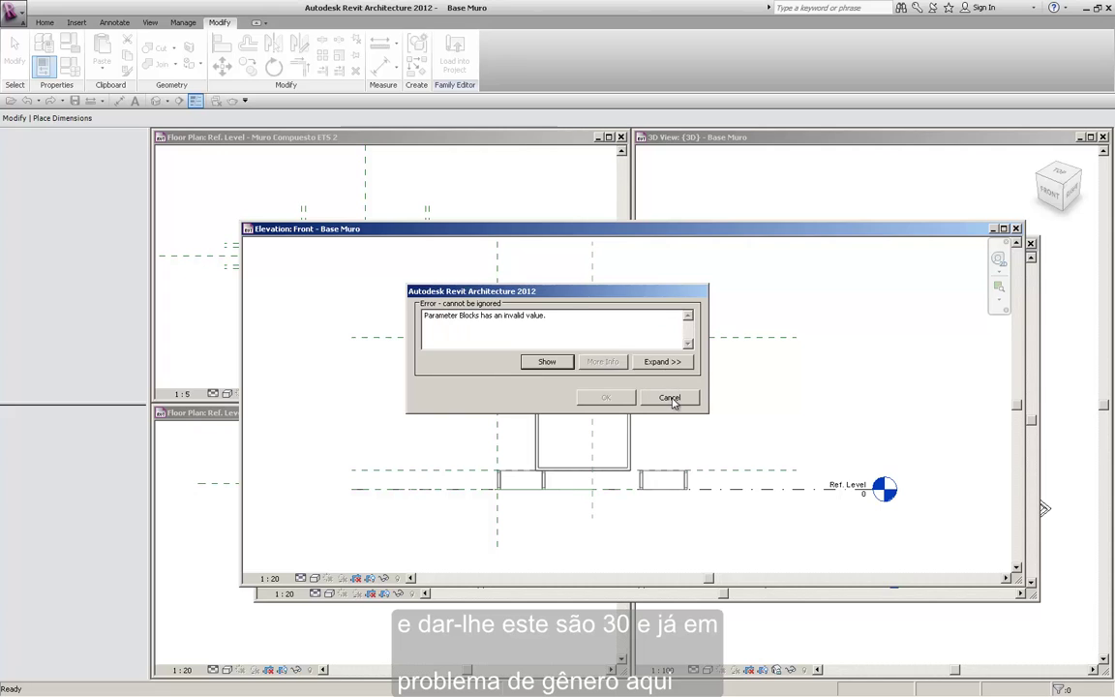
left_click(668, 397)
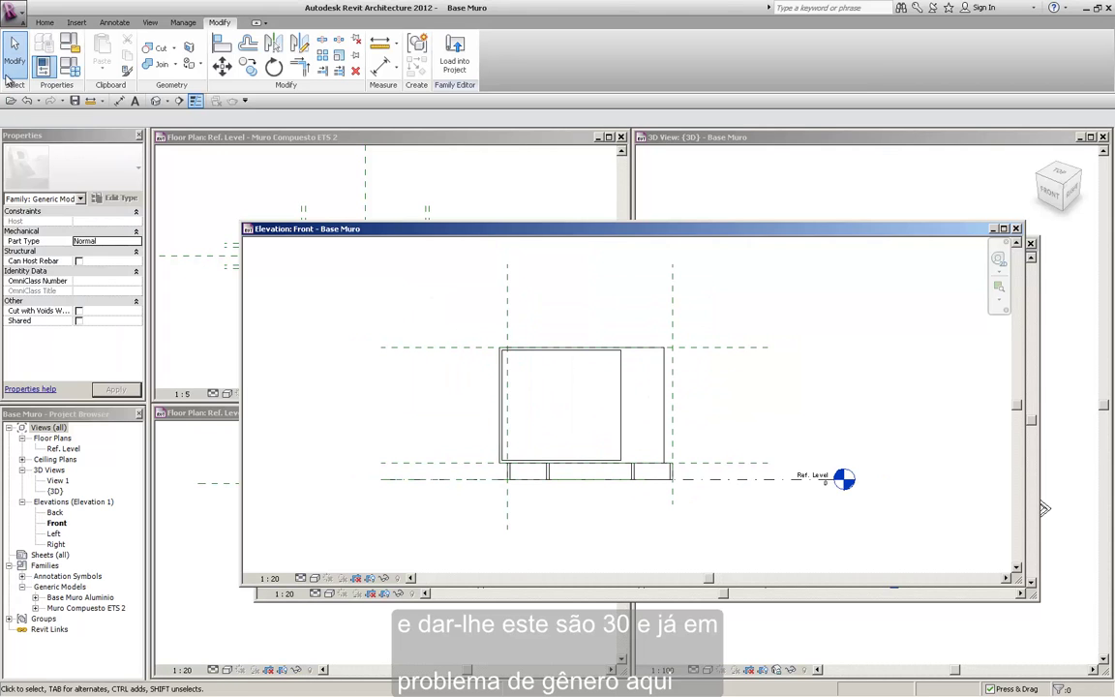
scroll(702, 399, "down", 1)
left_click(610, 393)
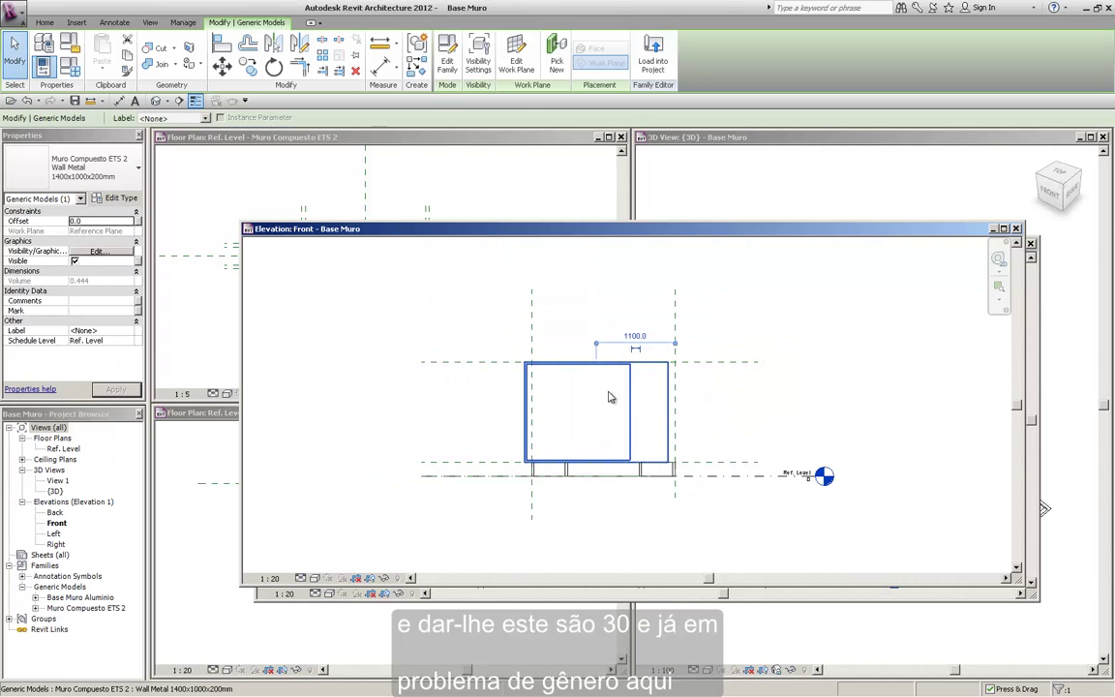
key("Delete")
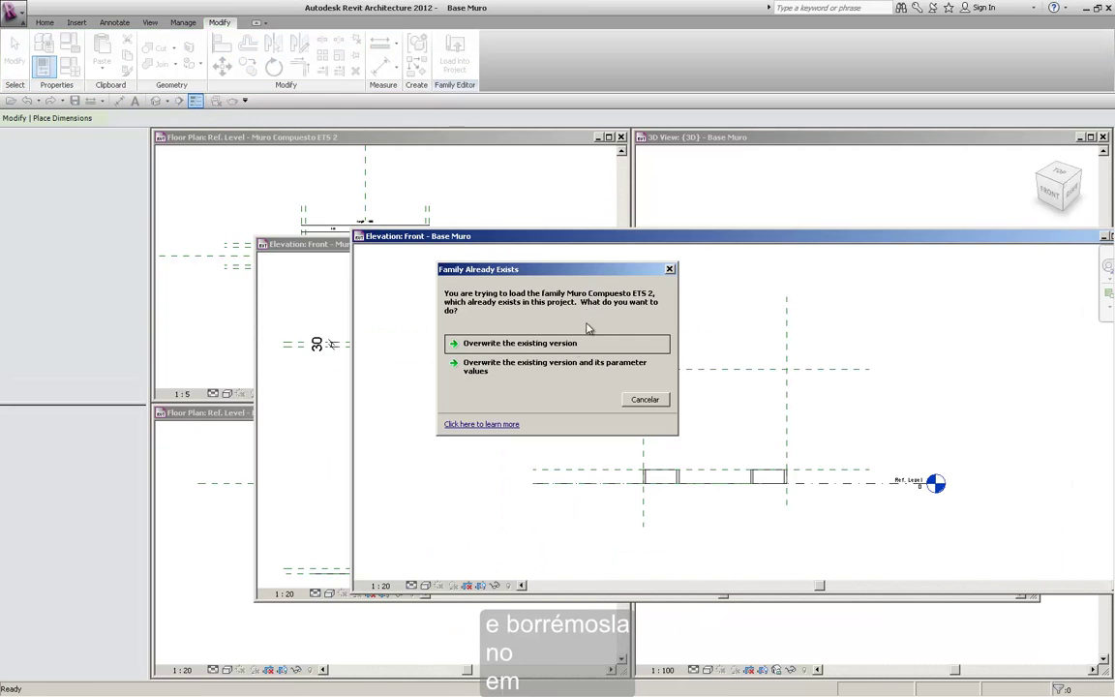
Step: Reload the family with Overwrite; the Blocks error returns, so cancel the load
left_click(521, 377)
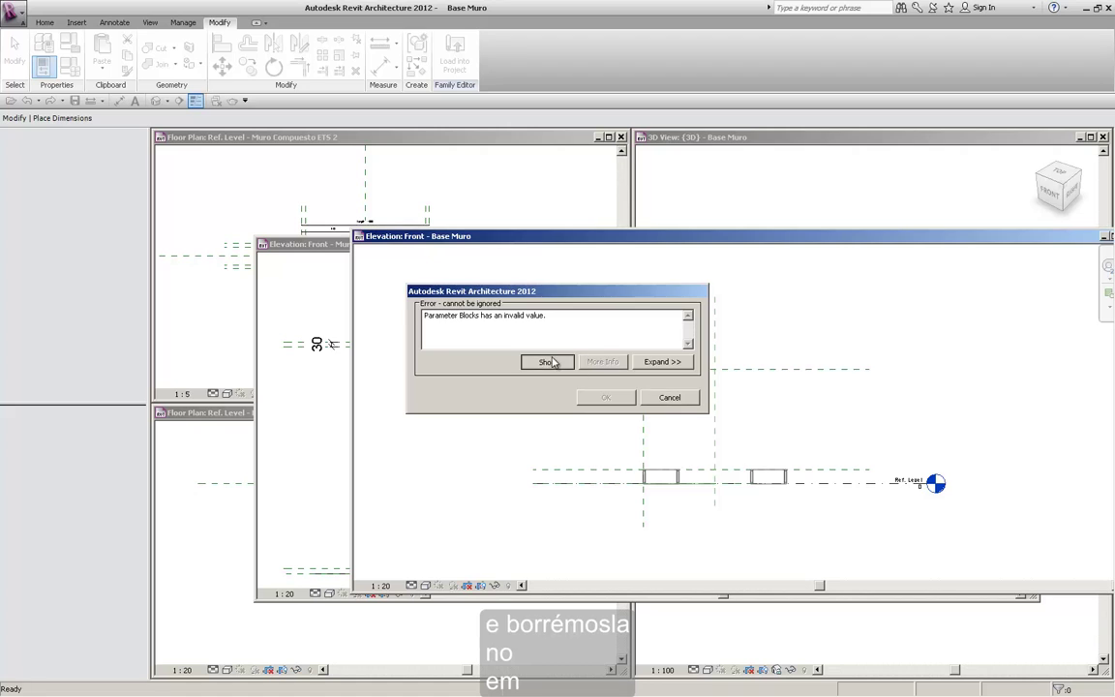
left_click(550, 362)
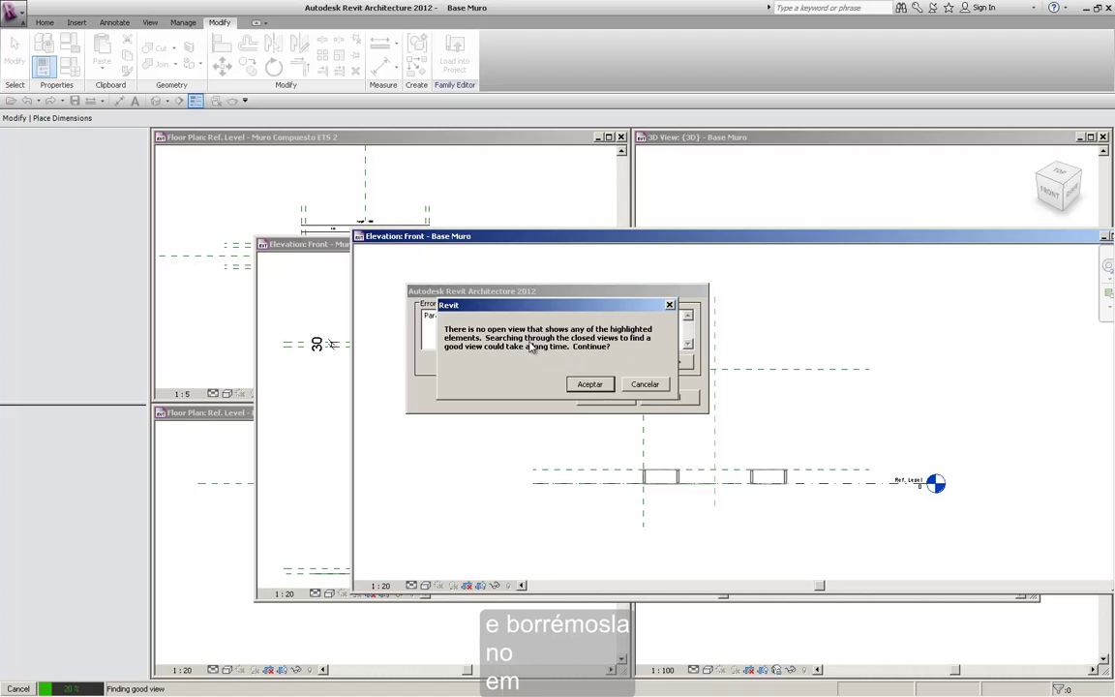
left_click(590, 384)
left_click(650, 377)
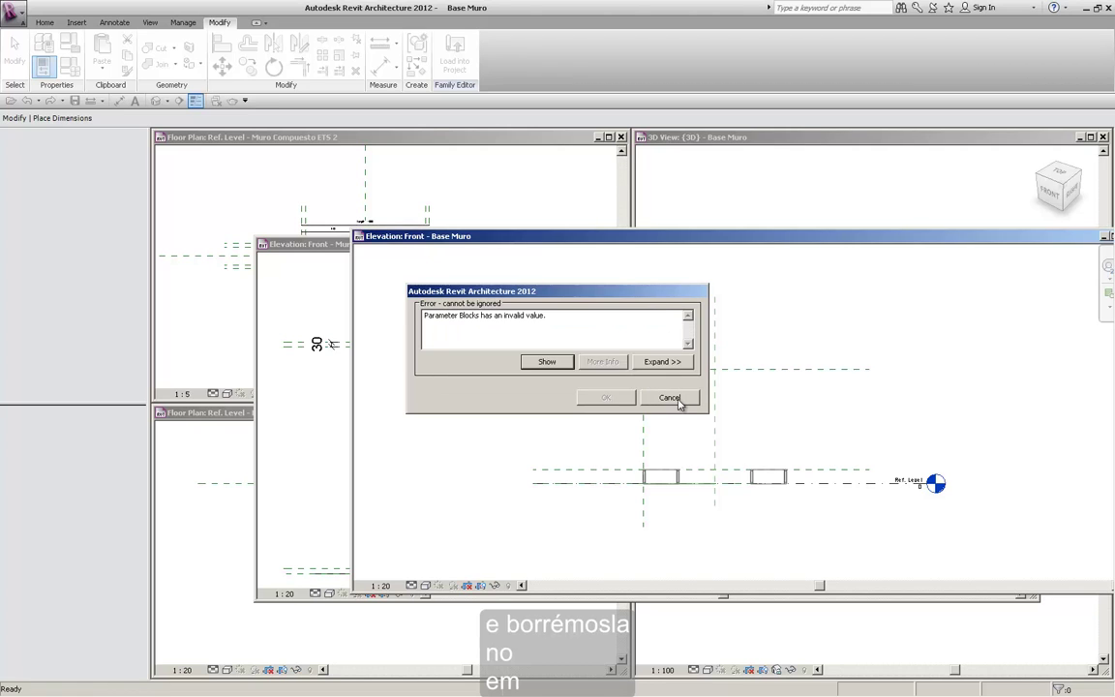
left_click(668, 386)
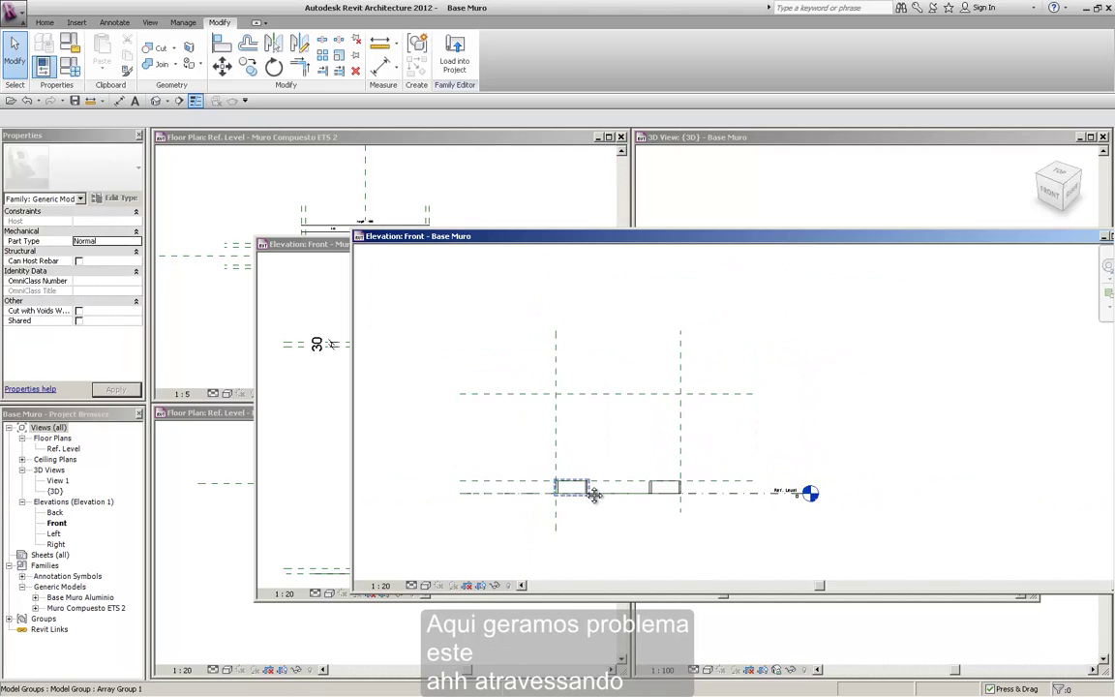
Step: End the dimension command, then select and deselect the panel extrusion in the front elevation
left_click(271, 319)
scroll(388, 391, "down", 2)
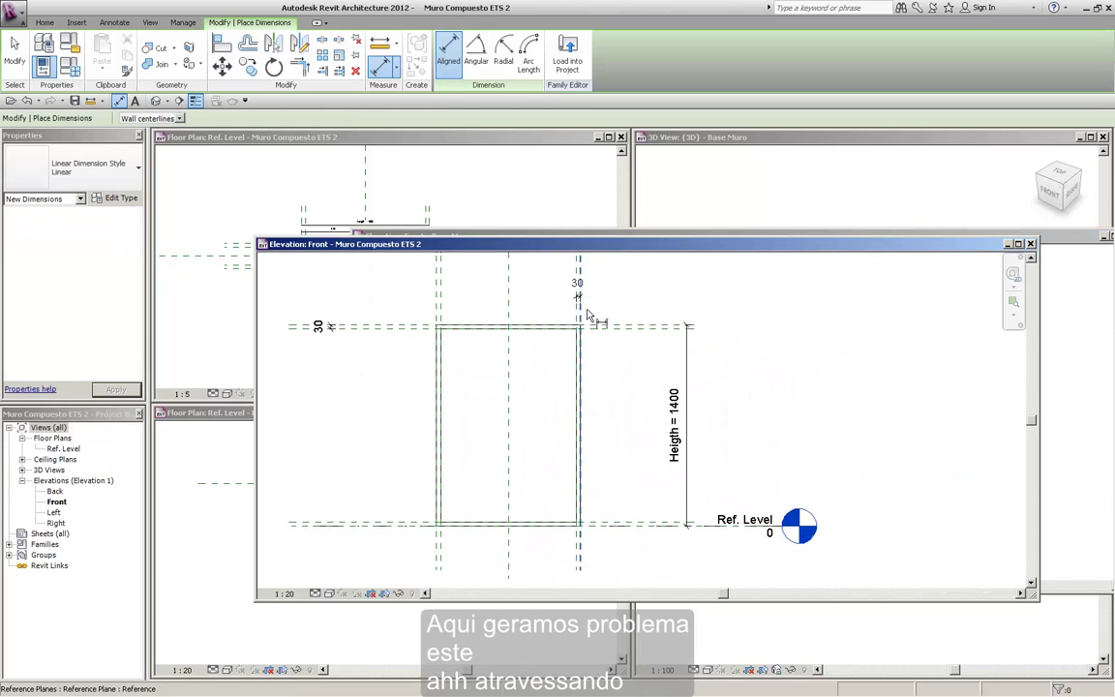
left_click(19, 68)
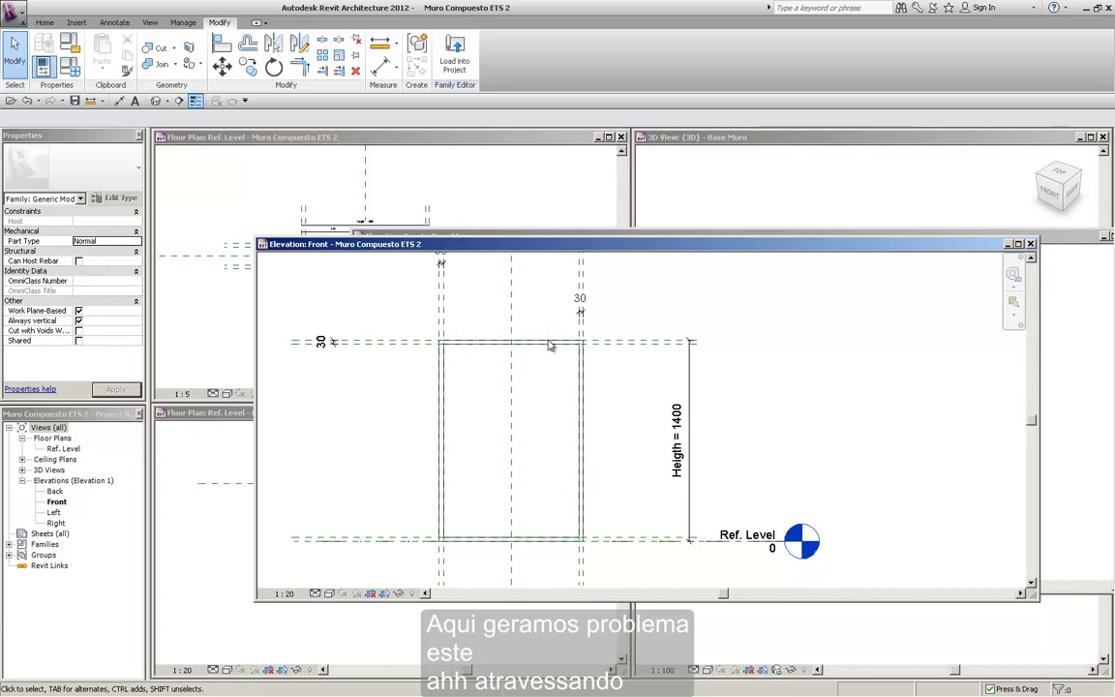
left_click(548, 344)
left_click(722, 293)
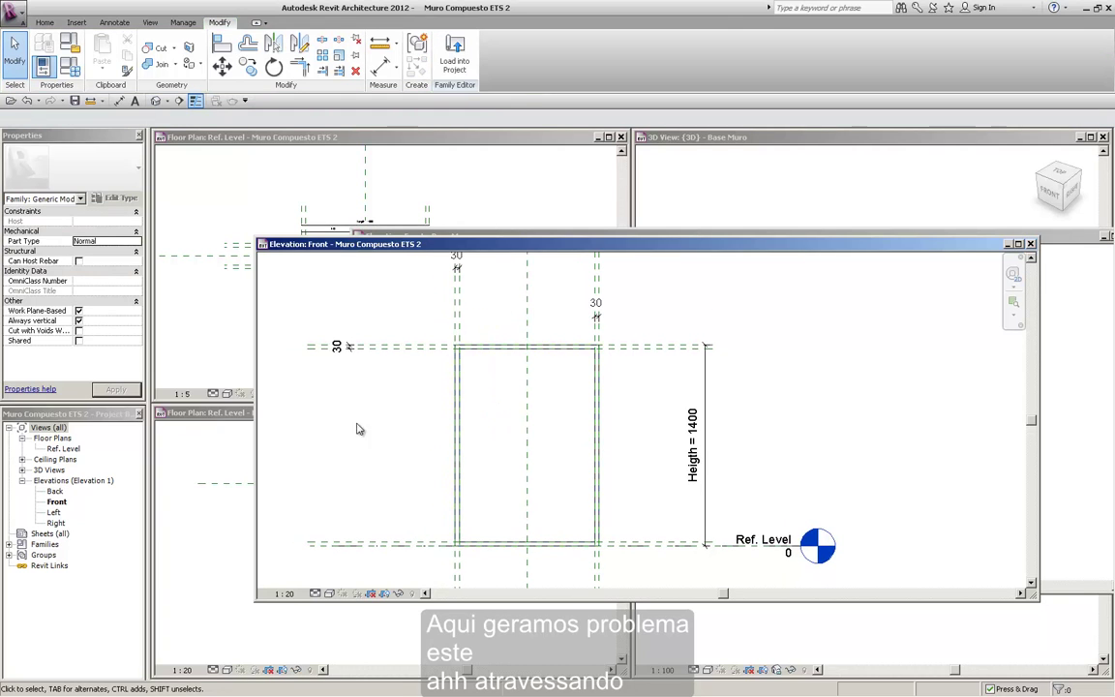
scroll(406, 448, "down", 2)
Step: Preview the family's Left and Right elevations, close both, and open the Back elevation
double_click(55, 513)
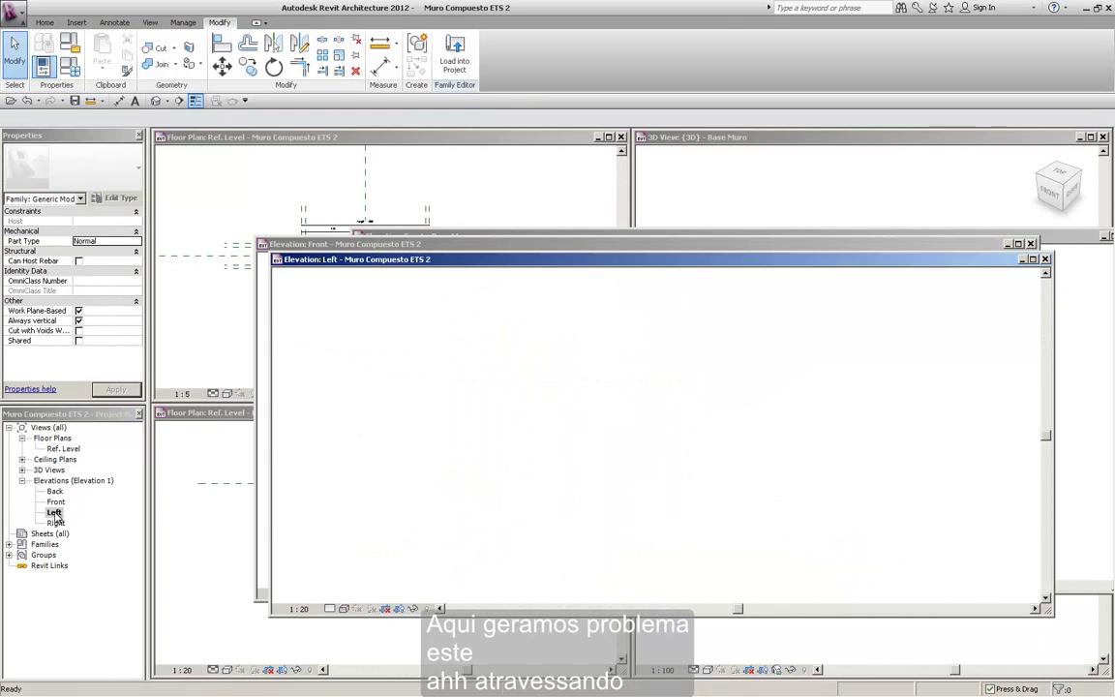
left_click(56, 523)
double_click(56, 523)
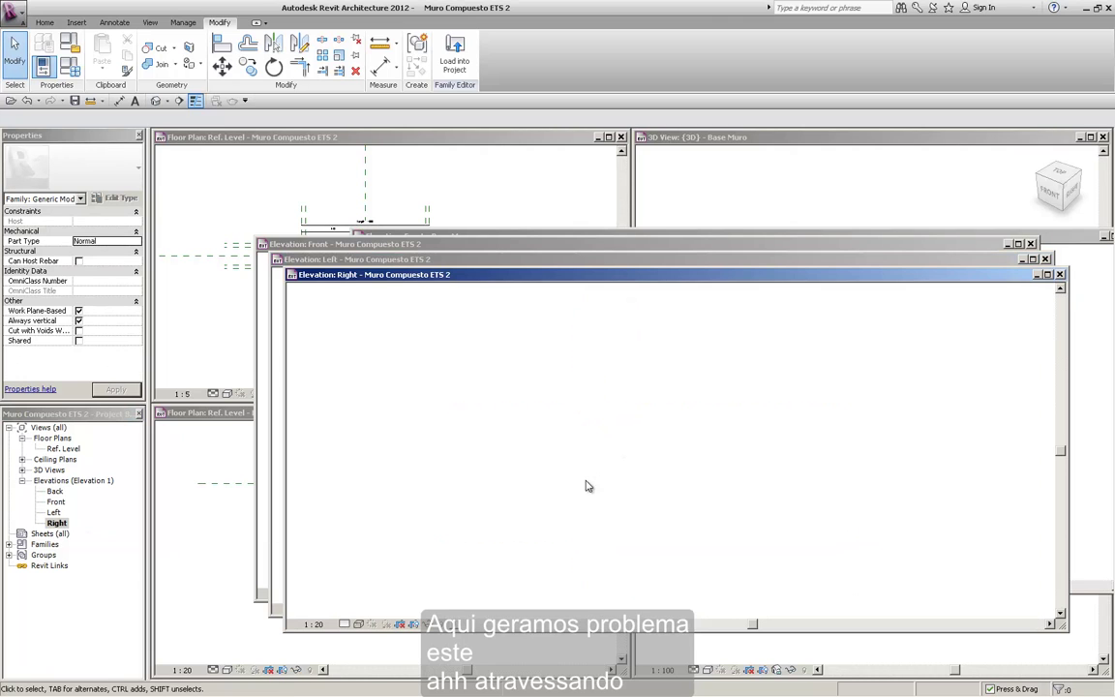
left_click(1060, 275)
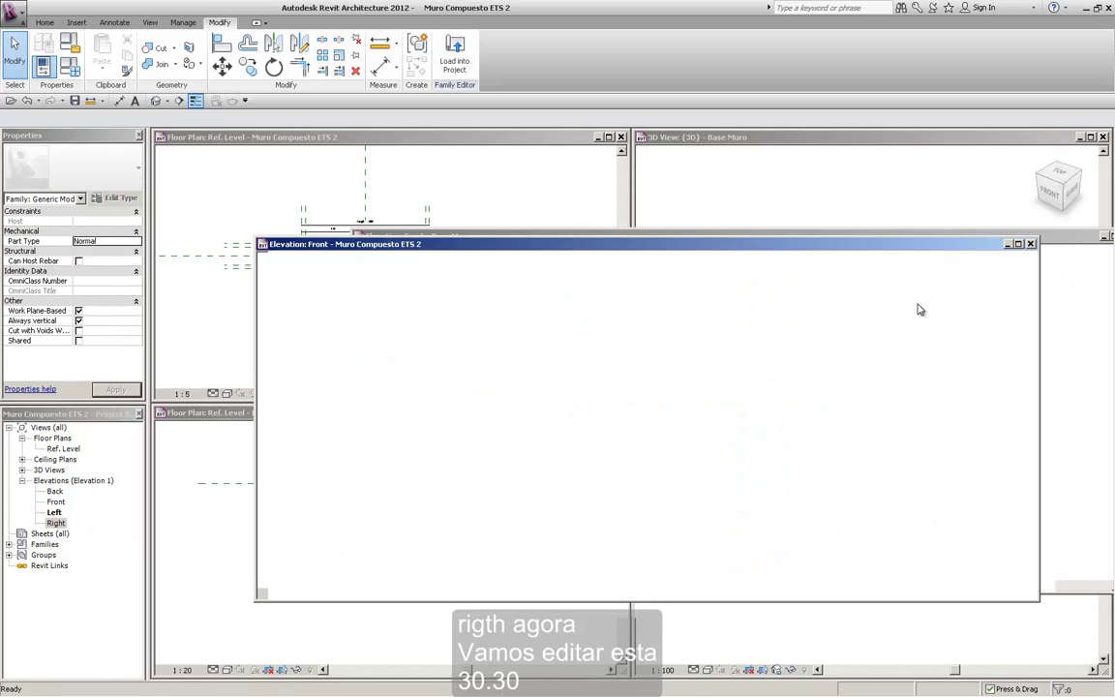
left_click(1058, 260)
double_click(55, 491)
Step: Inspect the extrusion's left and bottom sketch lines in Back elevation, finish unchanged, and close the view
double_click(528, 291)
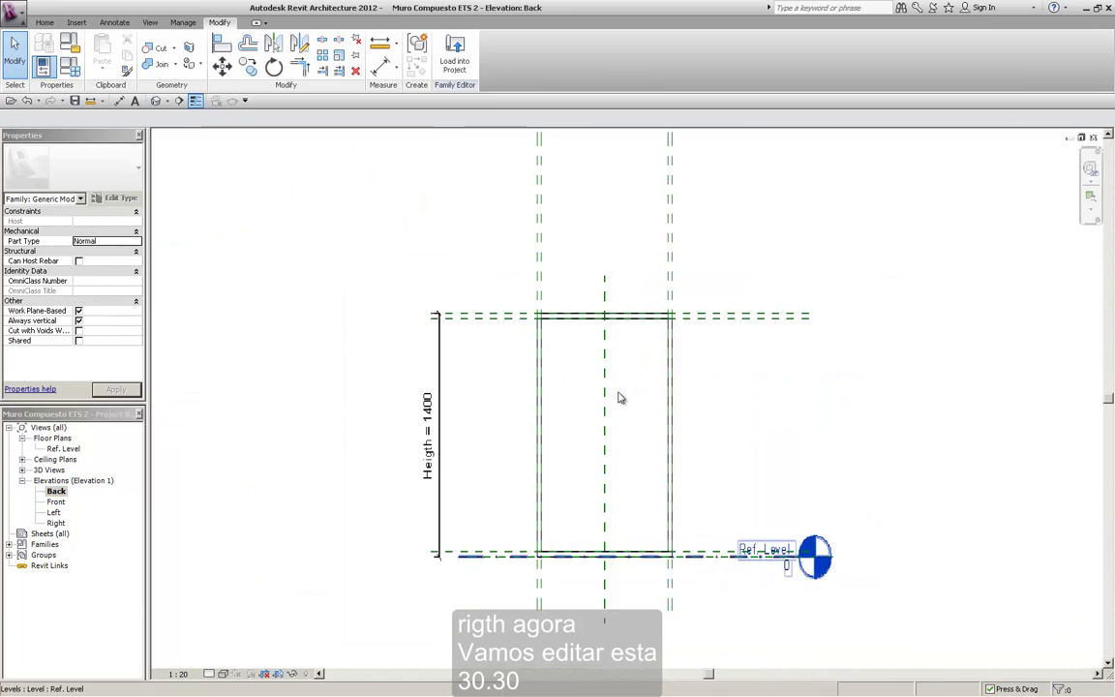
left_click(549, 304)
double_click(548, 304)
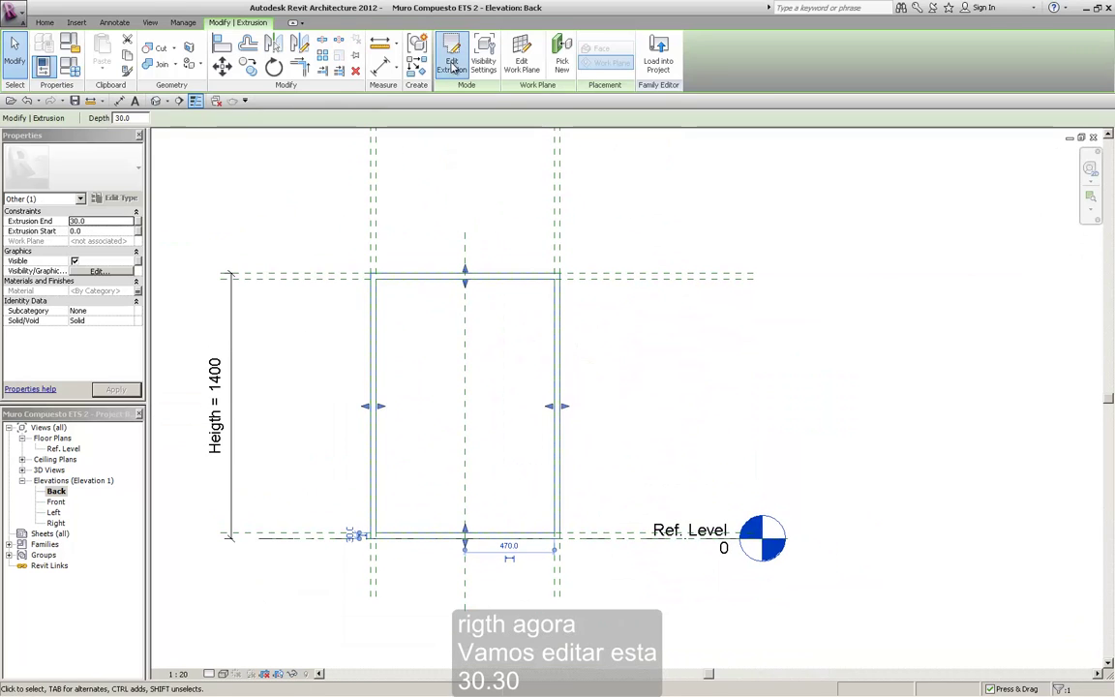
left_click(377, 317)
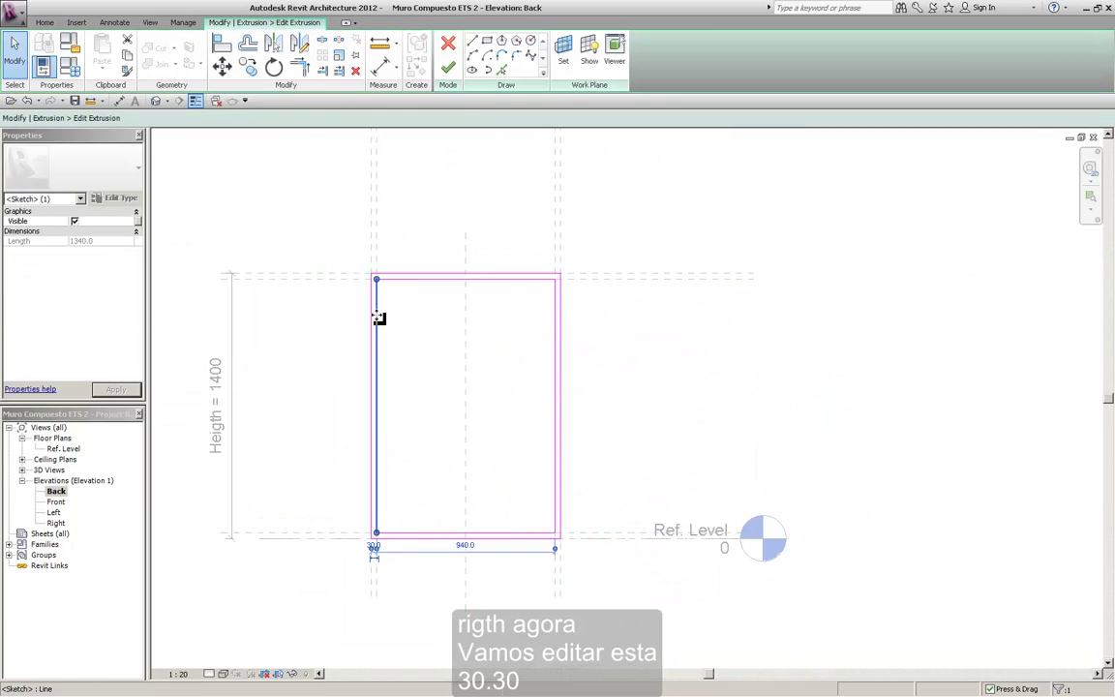
left_click(430, 538)
left_click(538, 232)
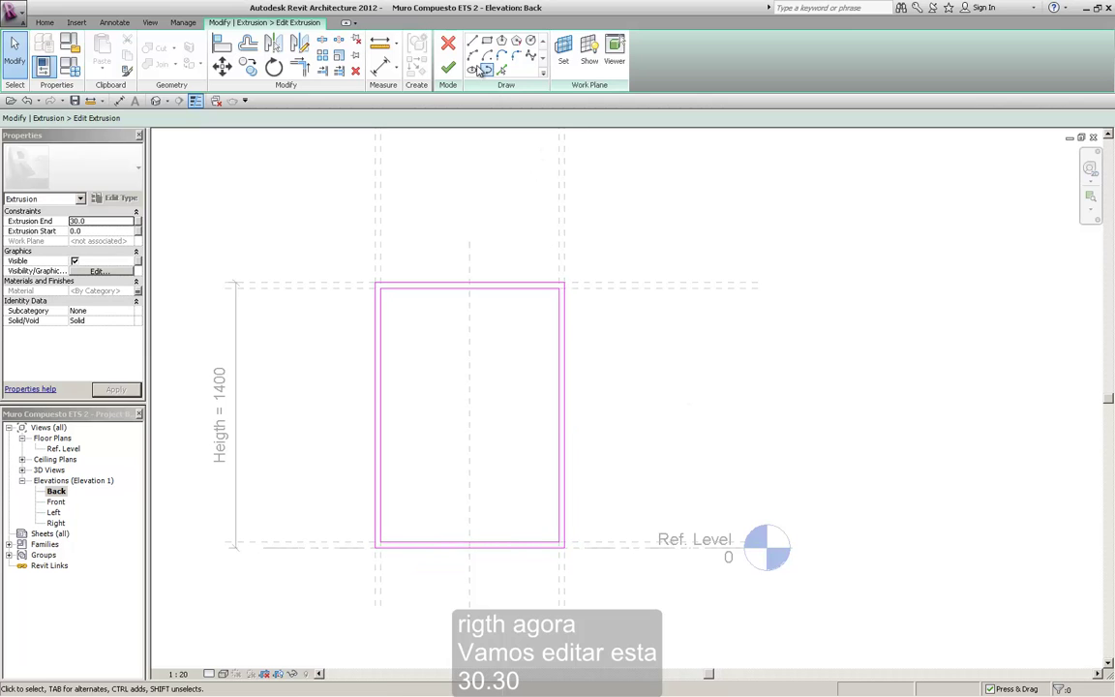
left_click(447, 68)
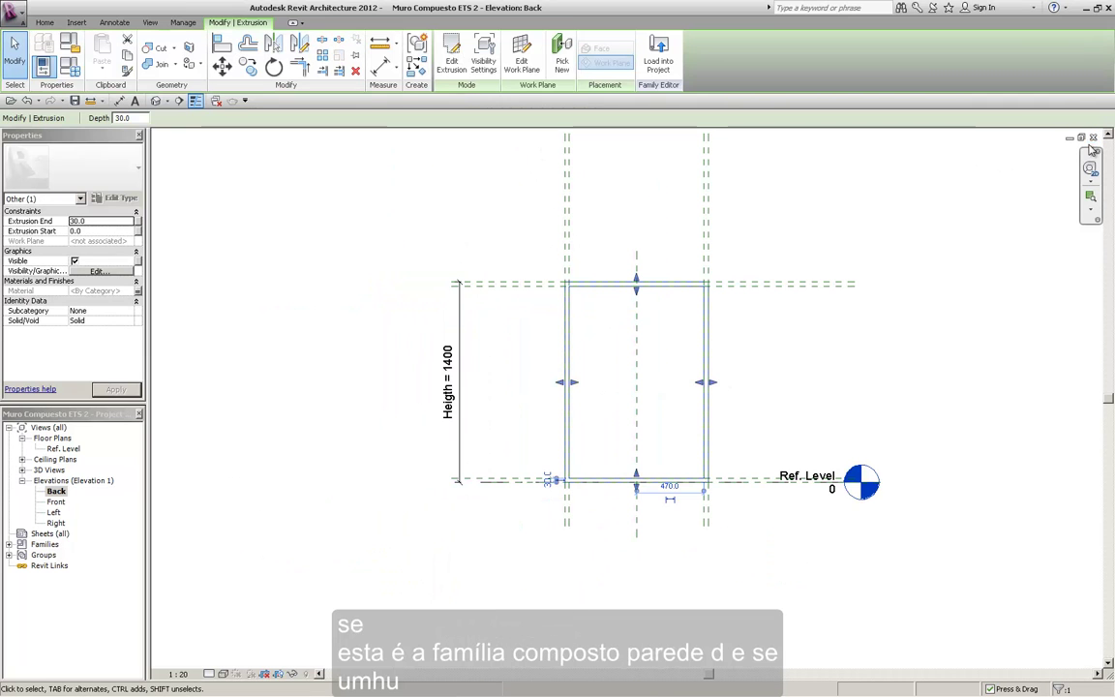
left_click(1093, 137)
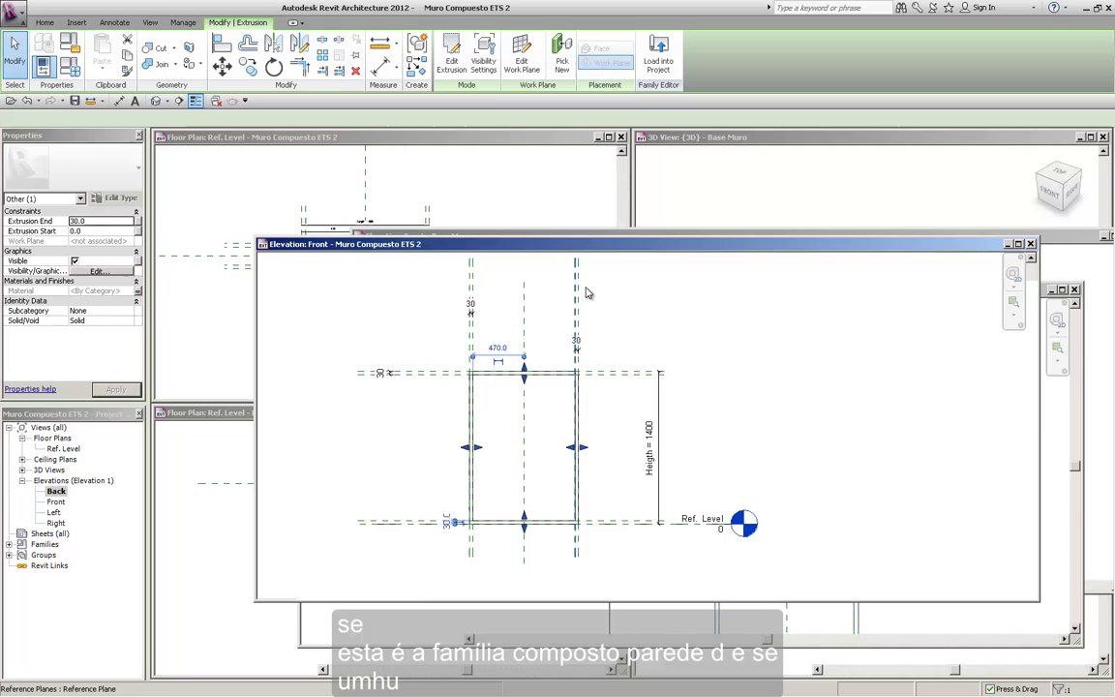
Step: Close the panel family's Front and Back elevations and the maximized Base Muro front elevation
left_click(1031, 244)
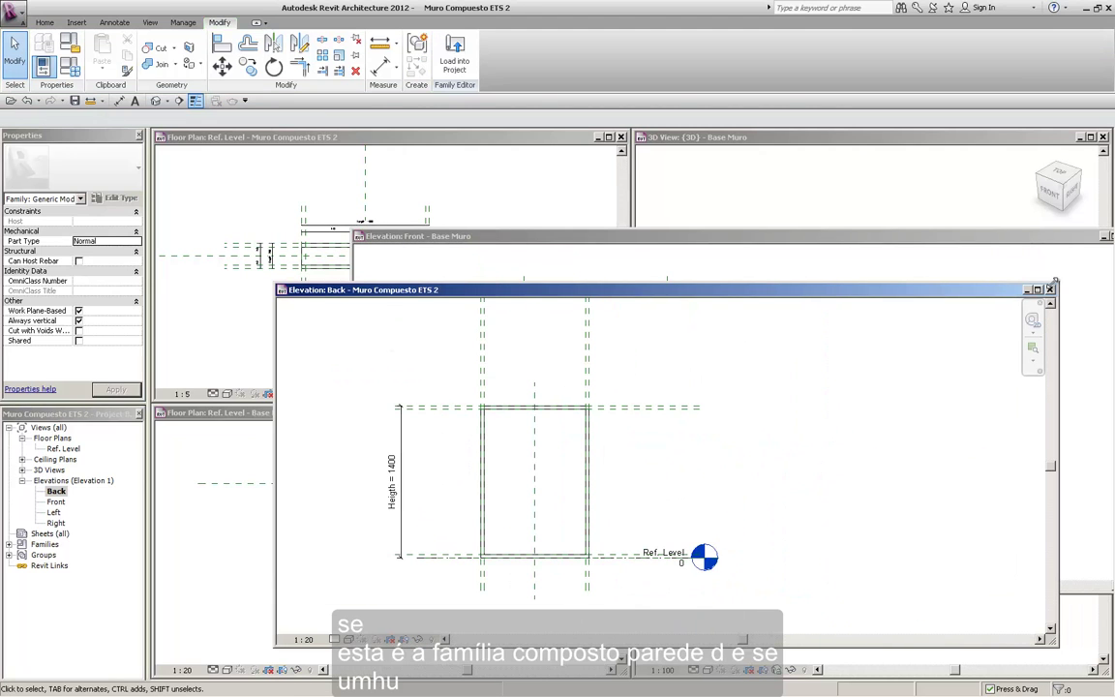
left_click(1049, 290)
left_click_drag(571, 236, 448, 250)
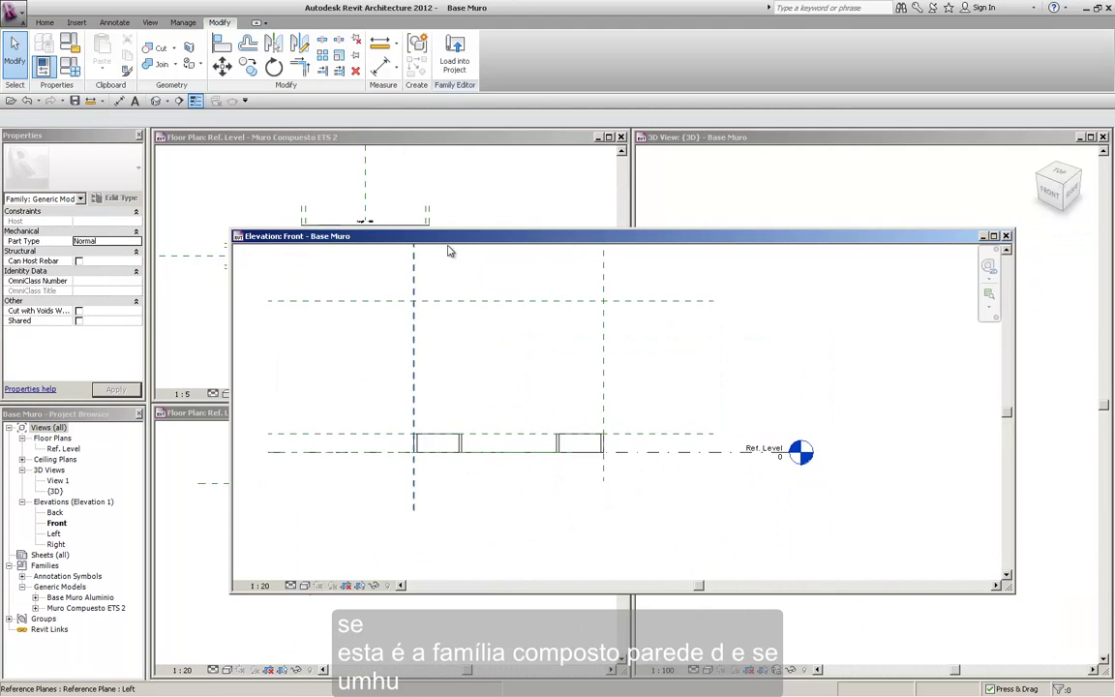
scroll(450, 331, "down", 1)
middle_click_drag(450, 331, 521, 411)
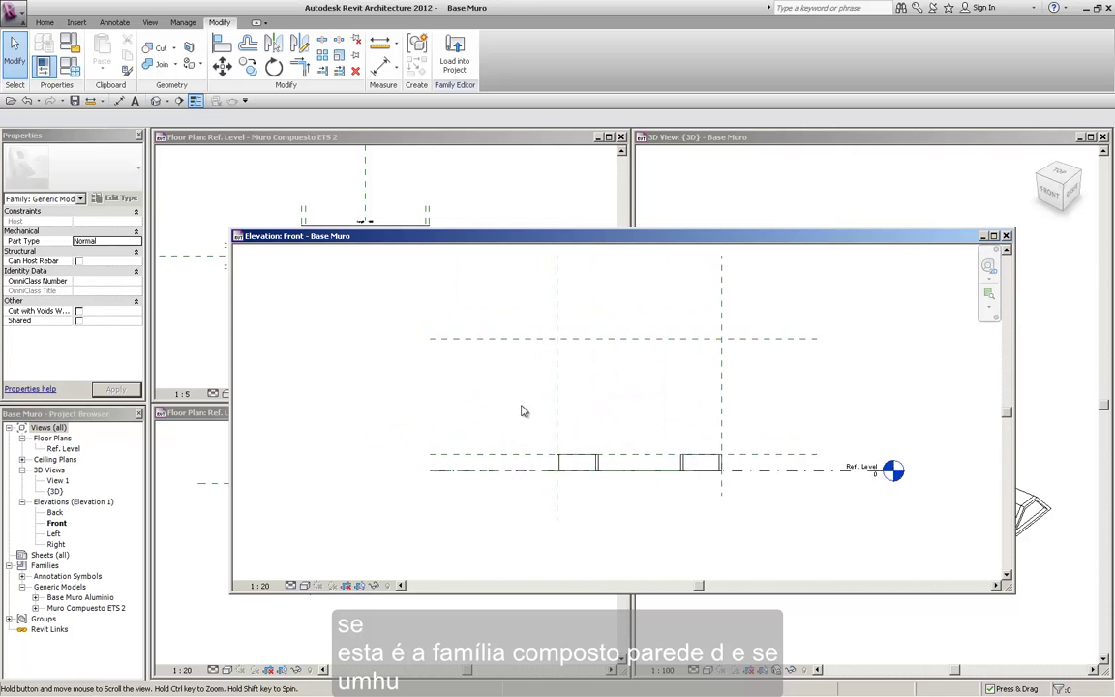
left_click(993, 236)
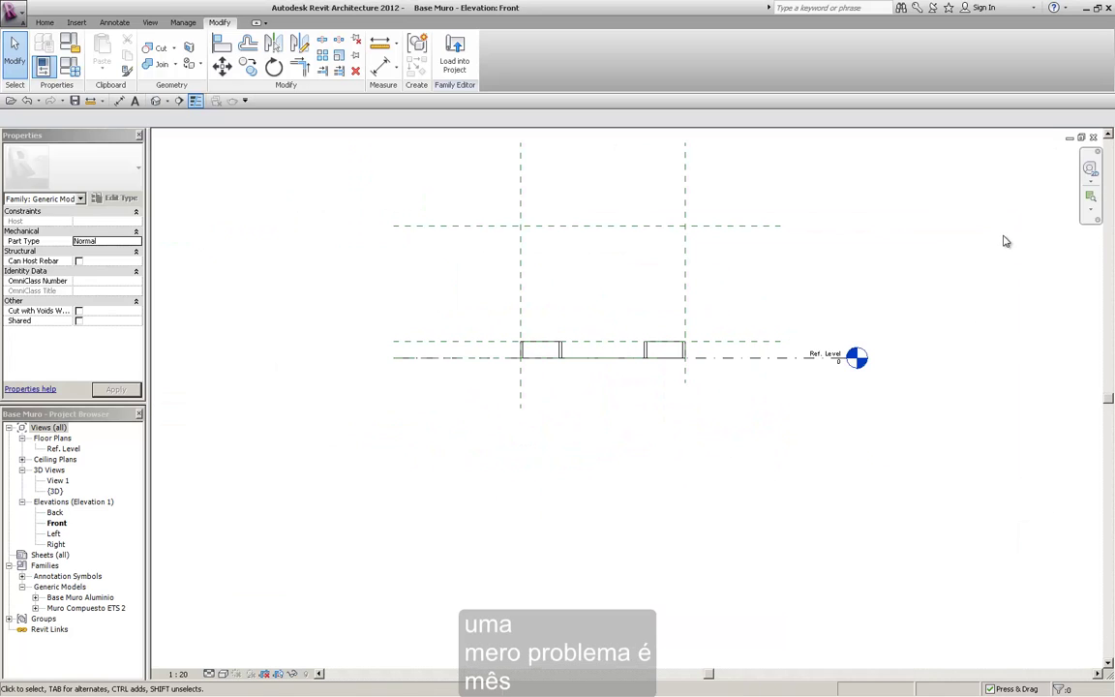
left_click(1092, 138)
Step: Tile the open views with WT and make the Muro Compuesto ETS 2 floor plan active
key("w")
key("t")
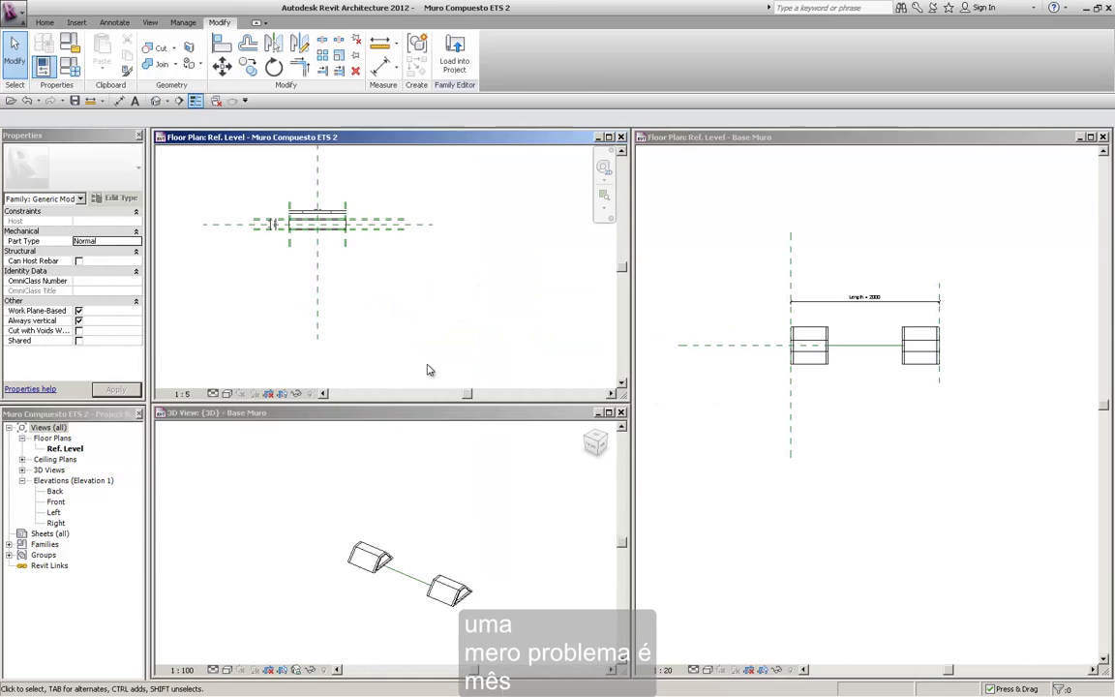
left_click(435, 485)
scroll(366, 524, "up", 3)
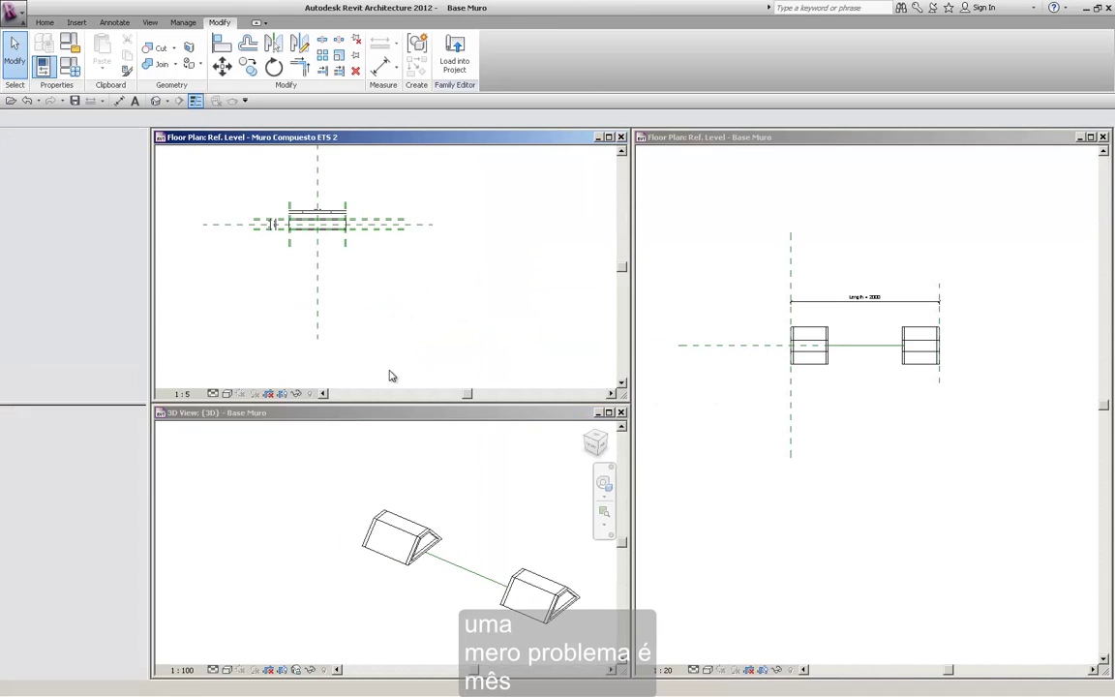
left_click(391, 375)
scroll(376, 296, "up", 2)
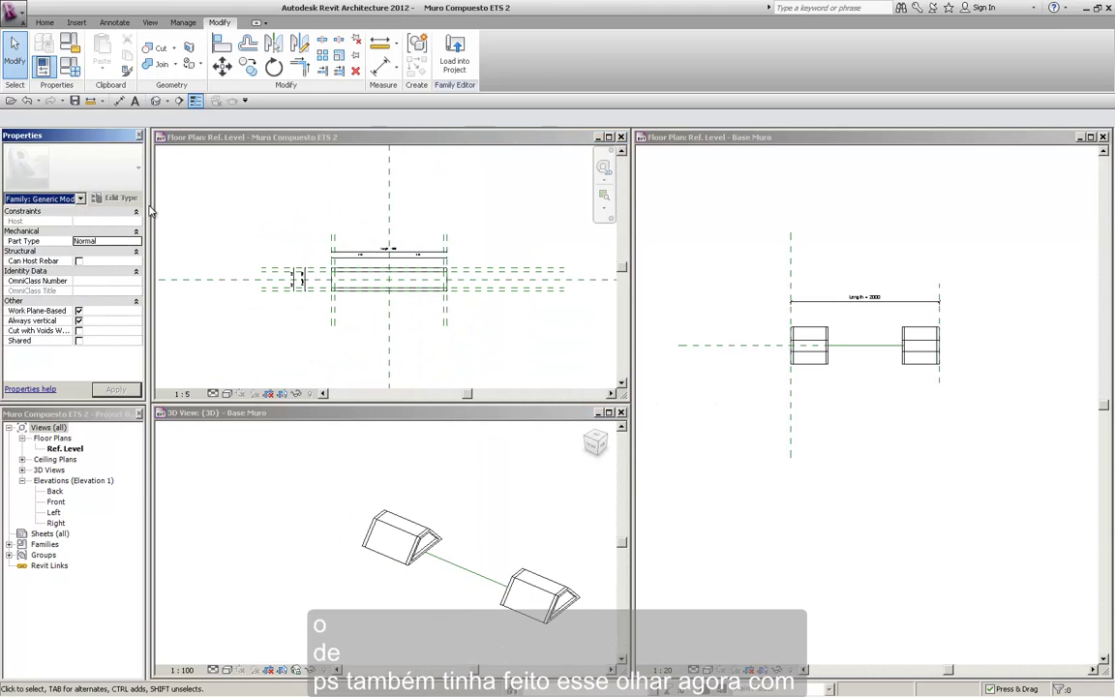
left_click(101, 684)
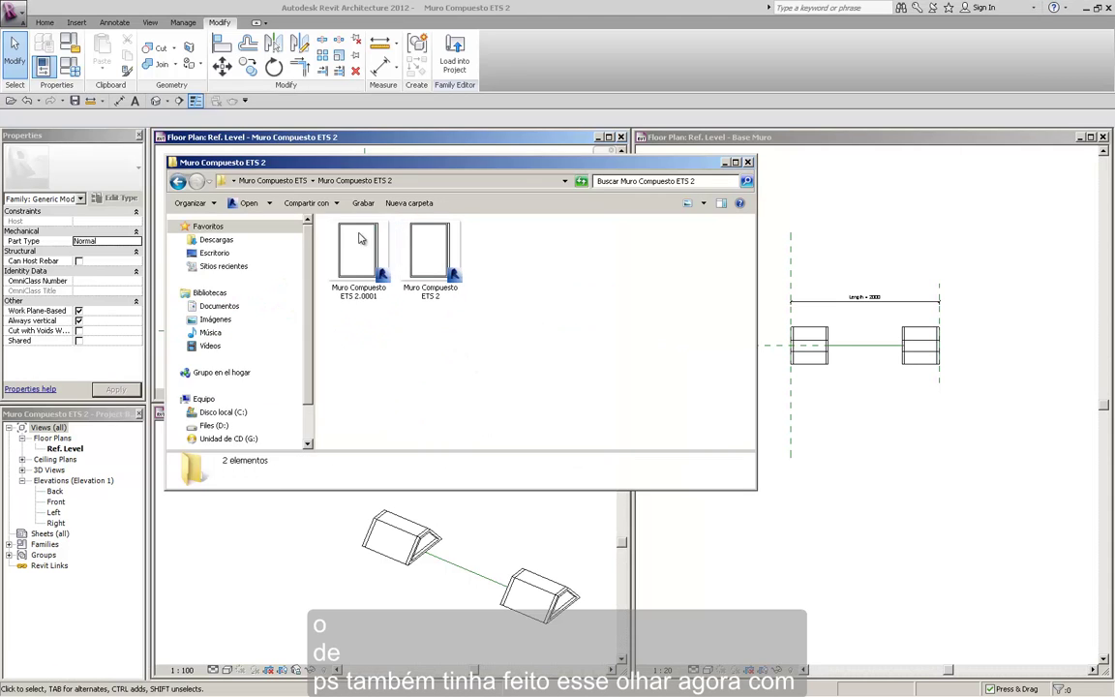
left_click(301, 183)
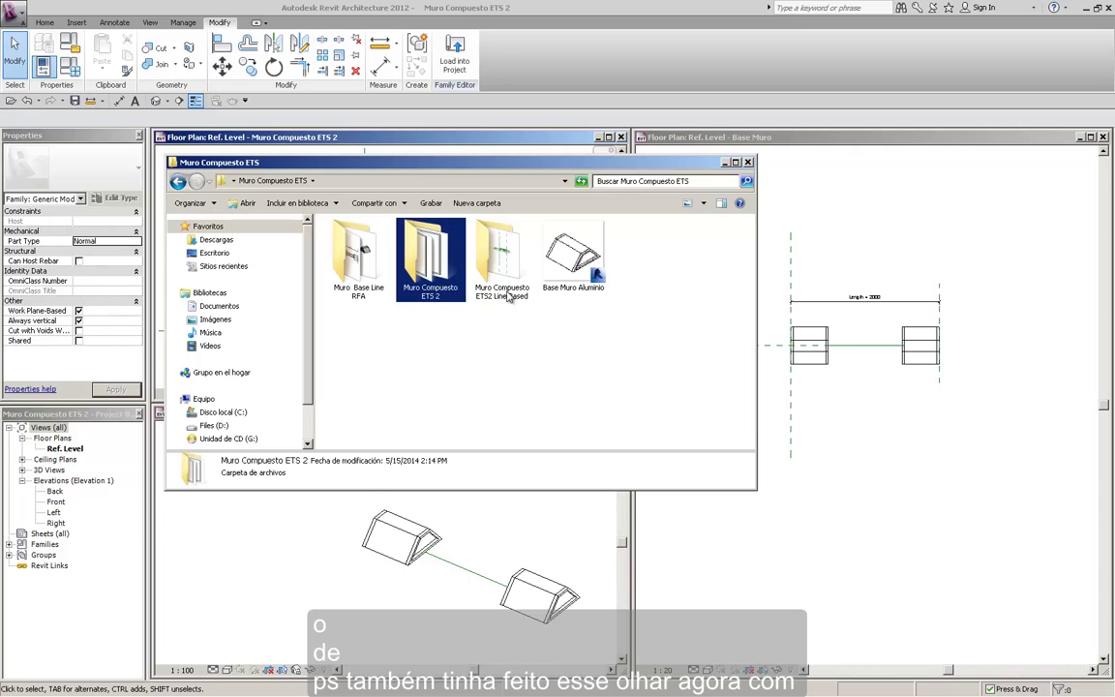
double_click(397, 296)
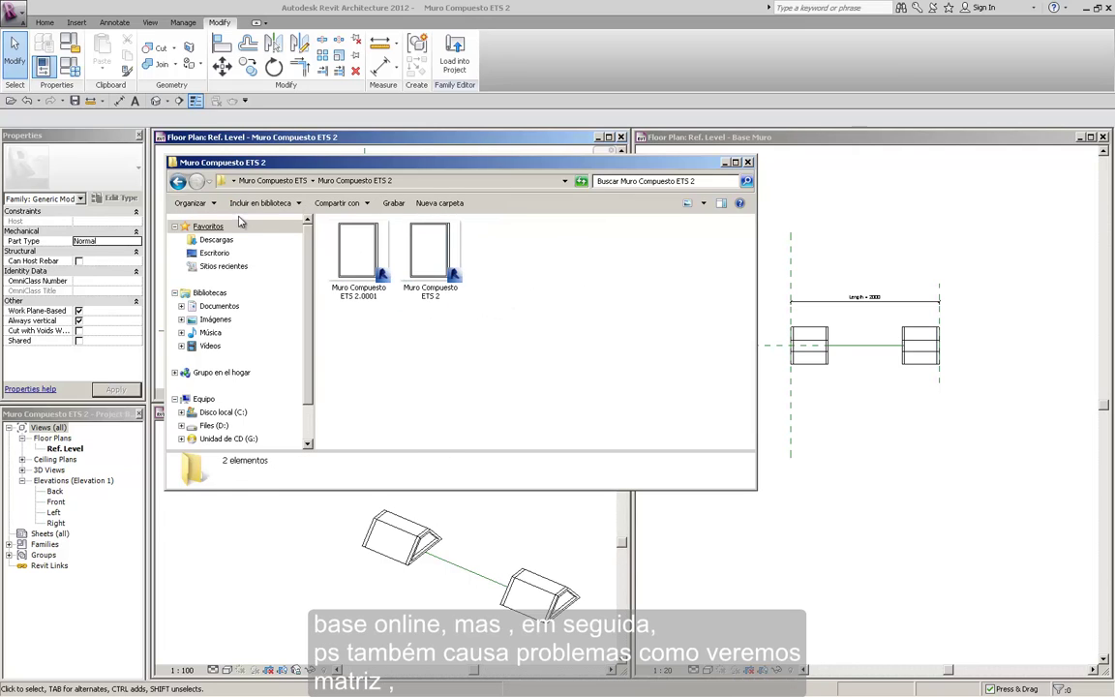
left_click(177, 182)
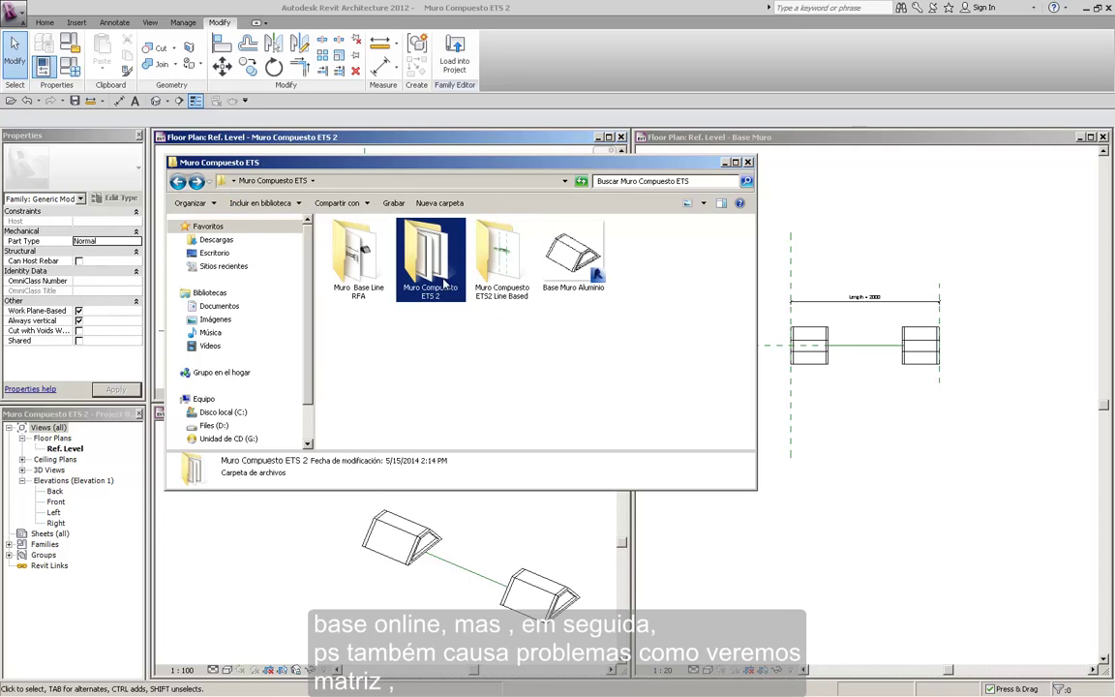
double_click(501, 276)
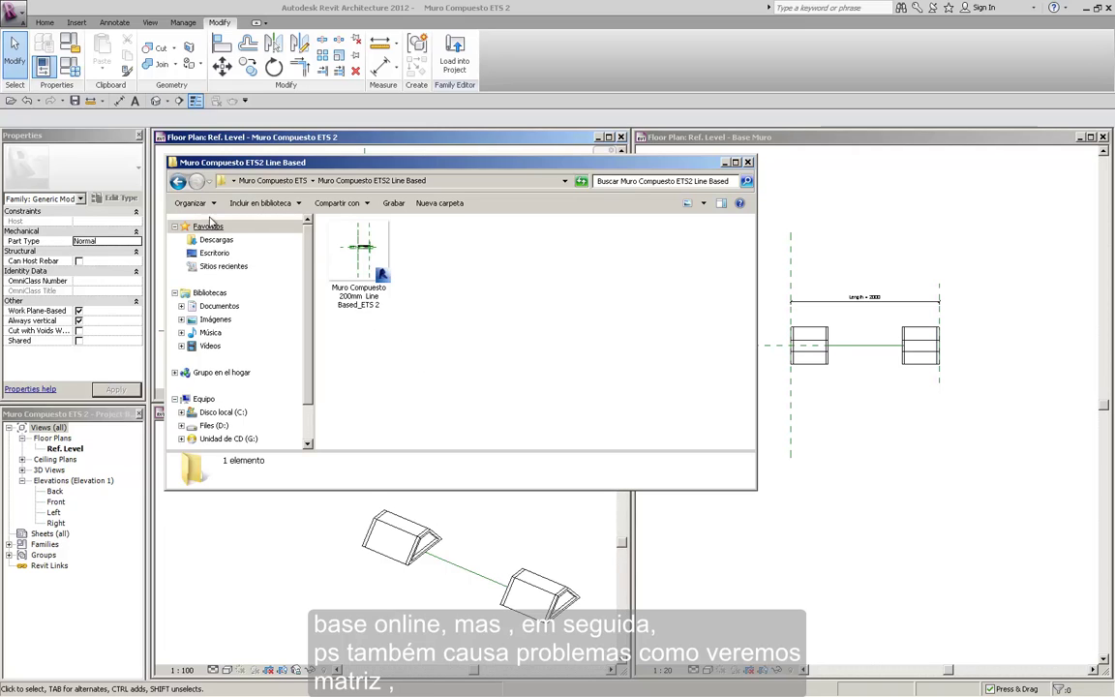
left_click(178, 183)
double_click(439, 286)
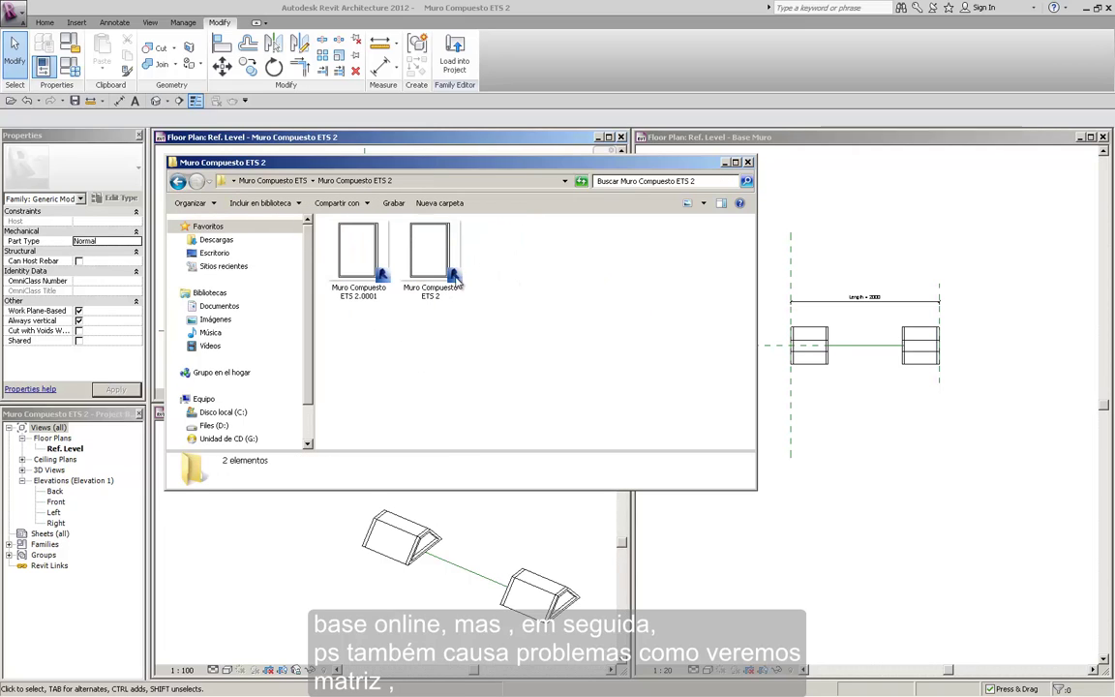
left_click(728, 160)
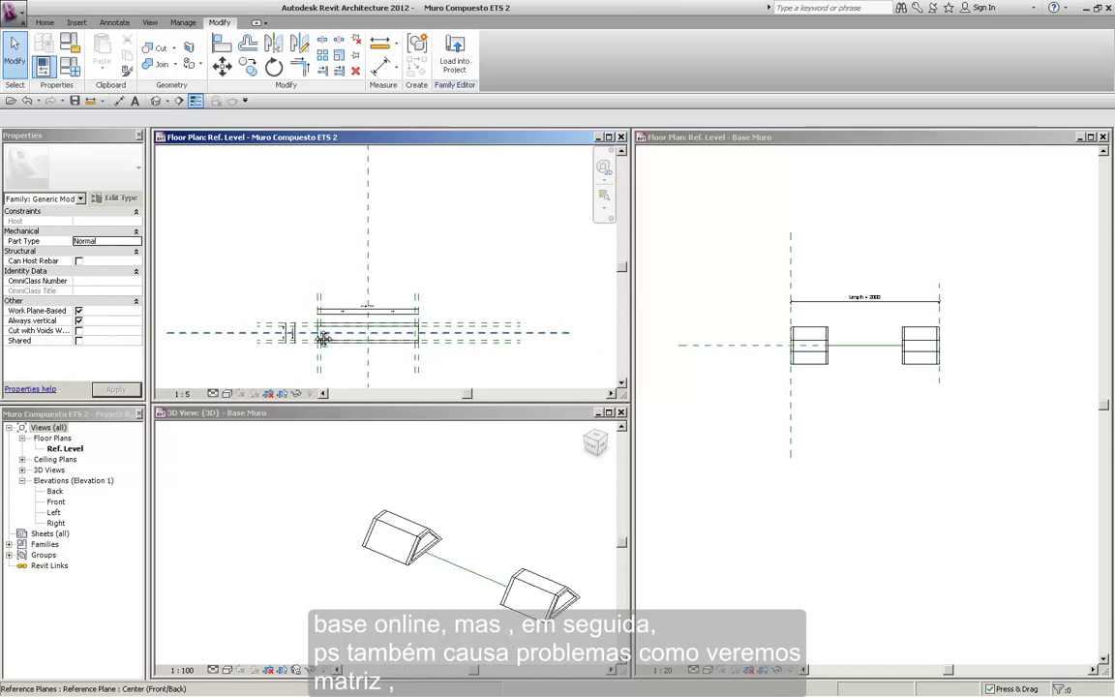
Step: Select the panel extrusion in plan, briefly enter and exit sketch edit, and view its visibility settings
scroll(378, 341, "up", 3)
left_click(377, 338)
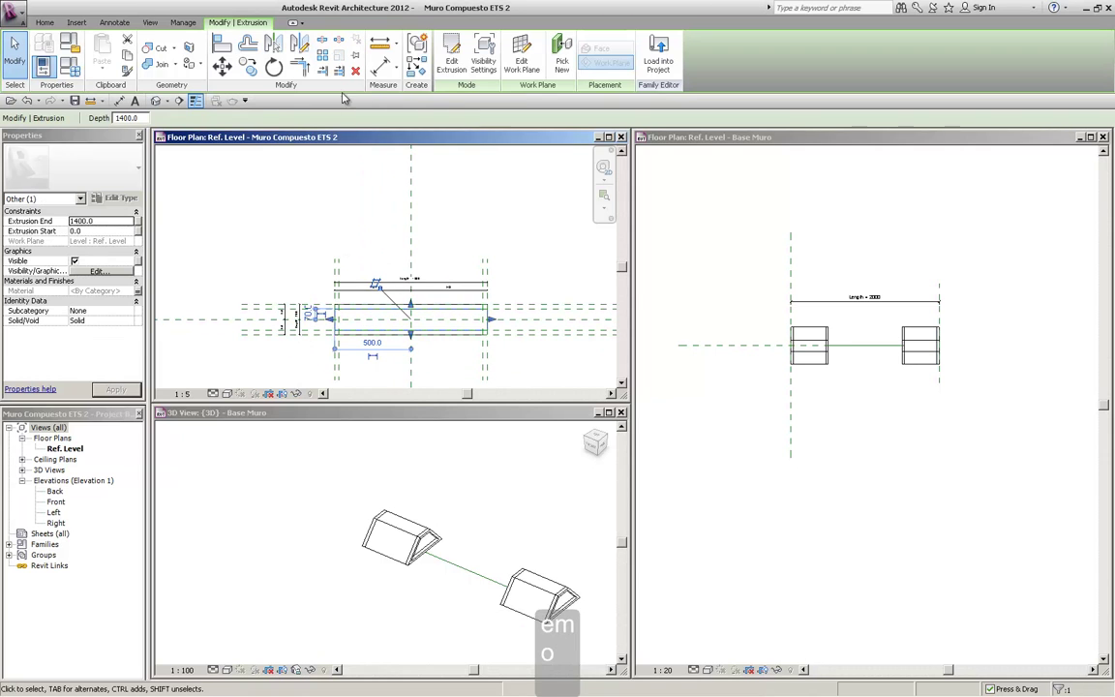
left_click(451, 60)
left_click(403, 56)
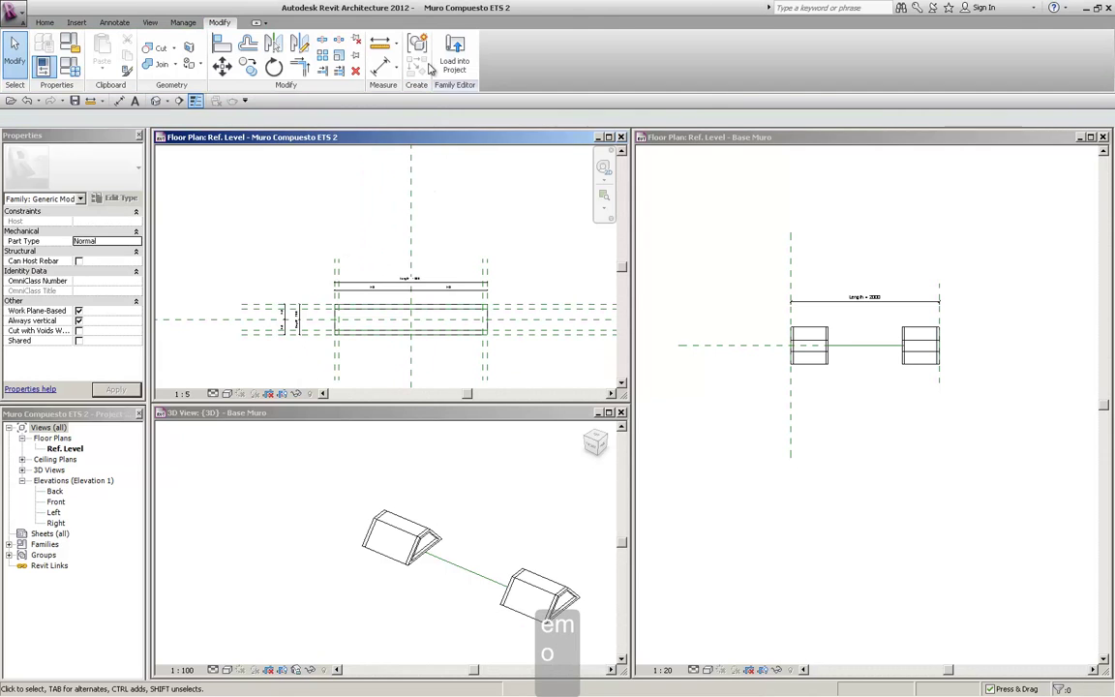
left_click(372, 329)
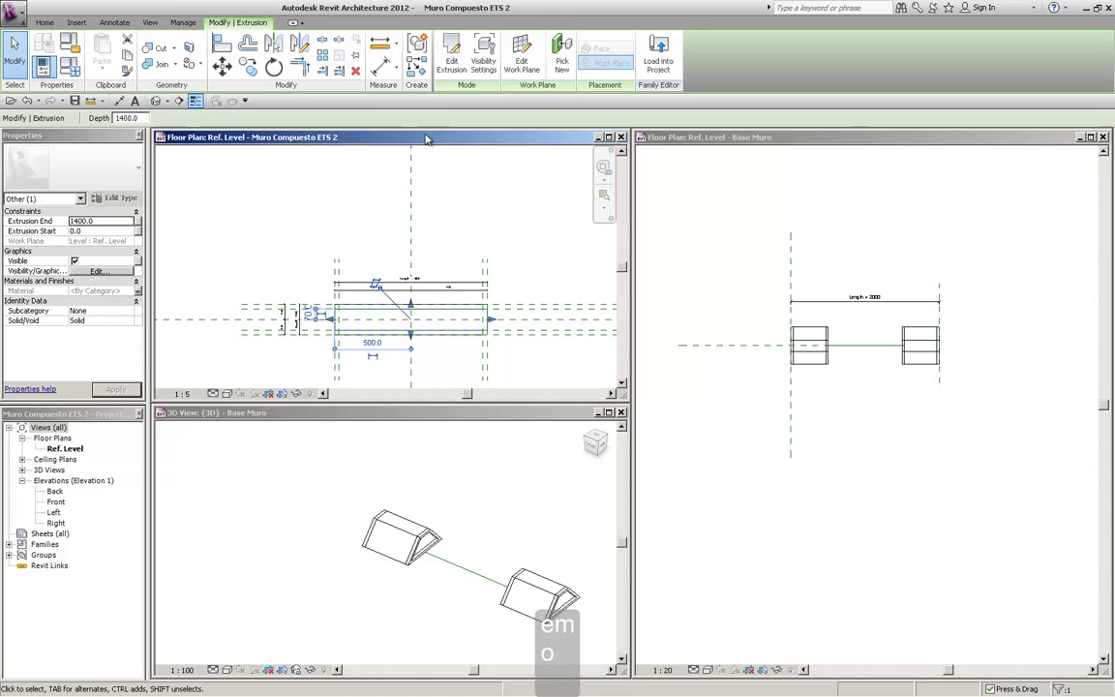
left_click(497, 73)
left_click(522, 423)
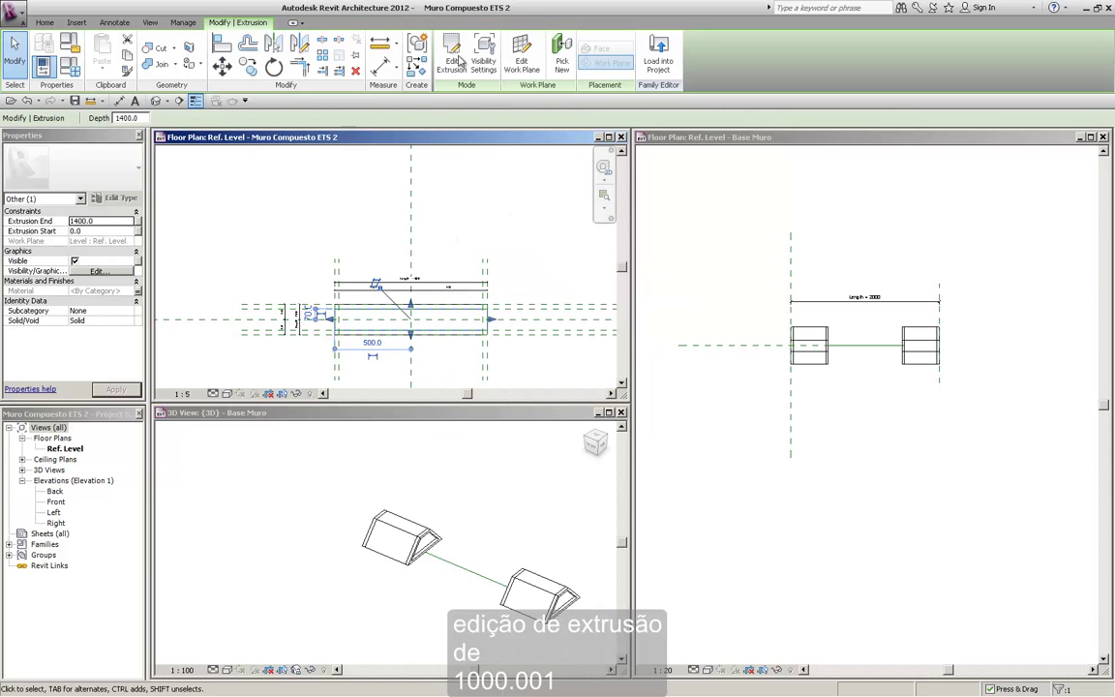
Step: Re-enter the extrusion sketch, inspect its left edge, finish unchanged, and switch to Base Muro
double_click(385, 324)
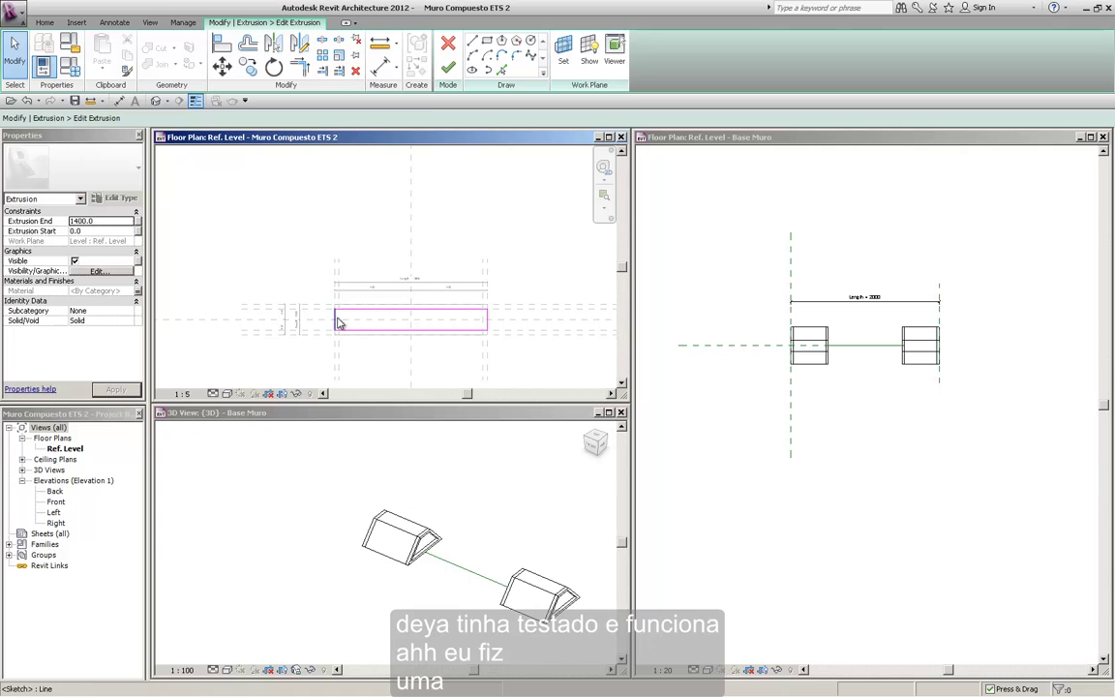
left_click(338, 324)
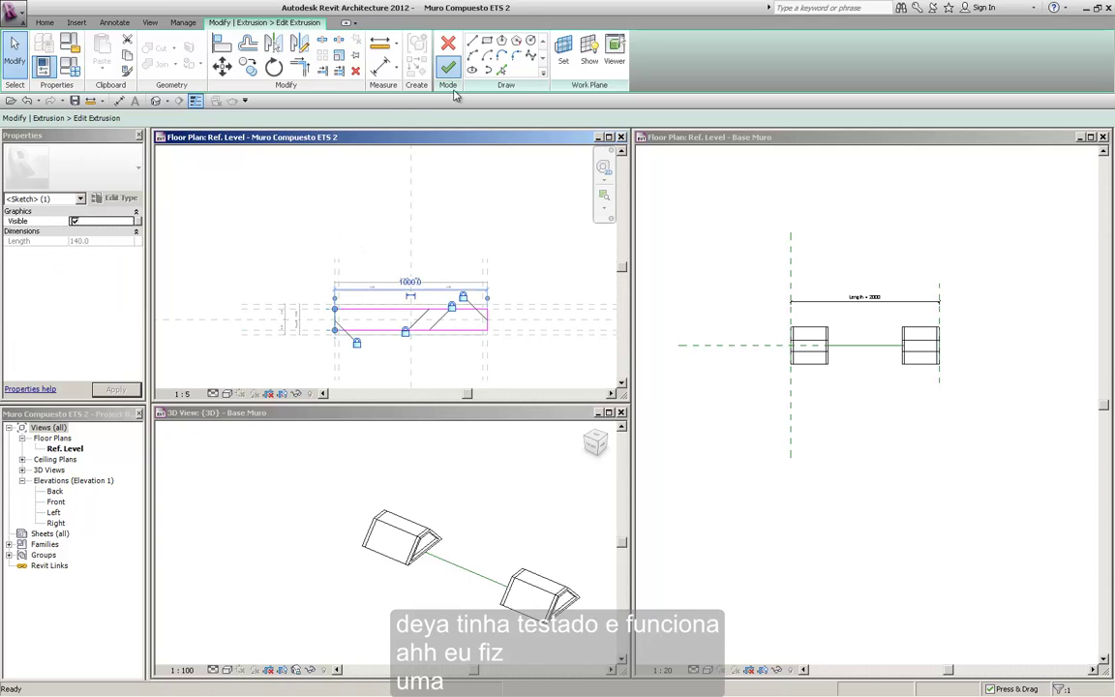
left_click(392, 325)
key("Escape")
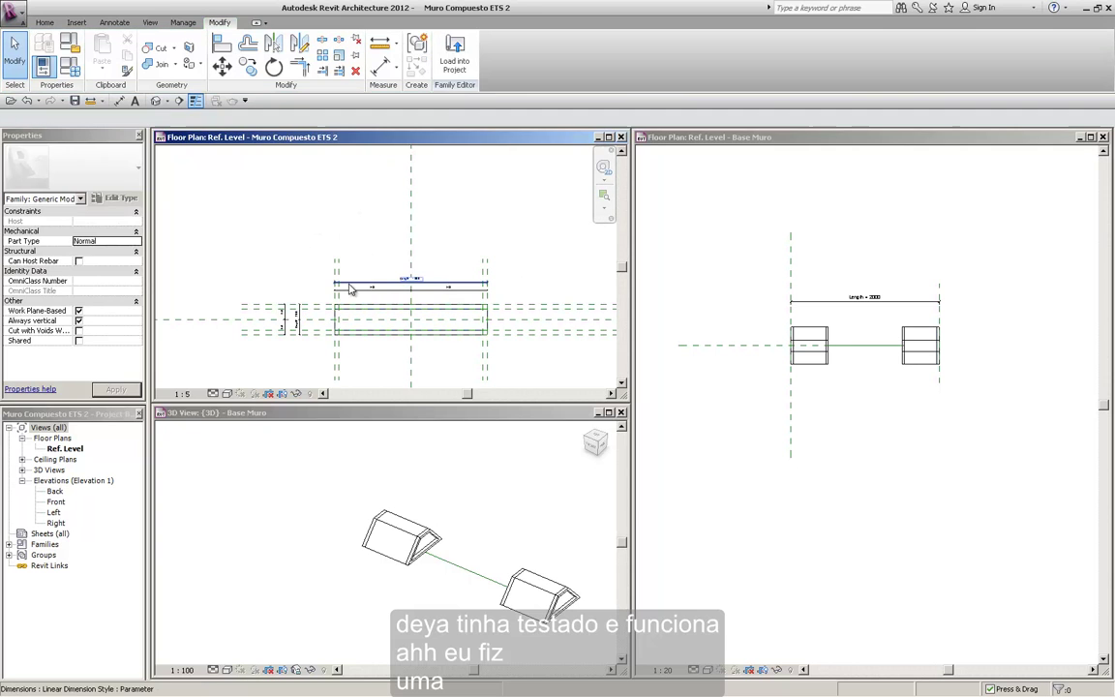
left_click(838, 370)
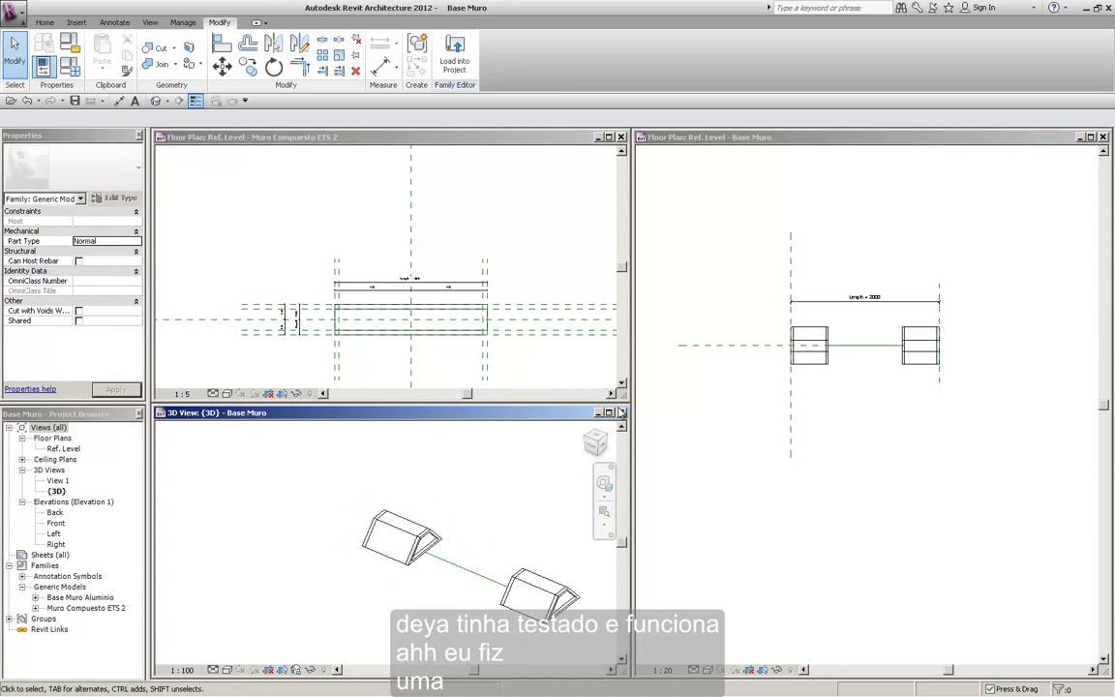
Step: Close the Base Muro 3D view, tile the remaining views, and load Base Muro into Muro Compuesto ETS 2
key("ctrl+F4")
key("t")
scroll(274, 453, "up", 2)
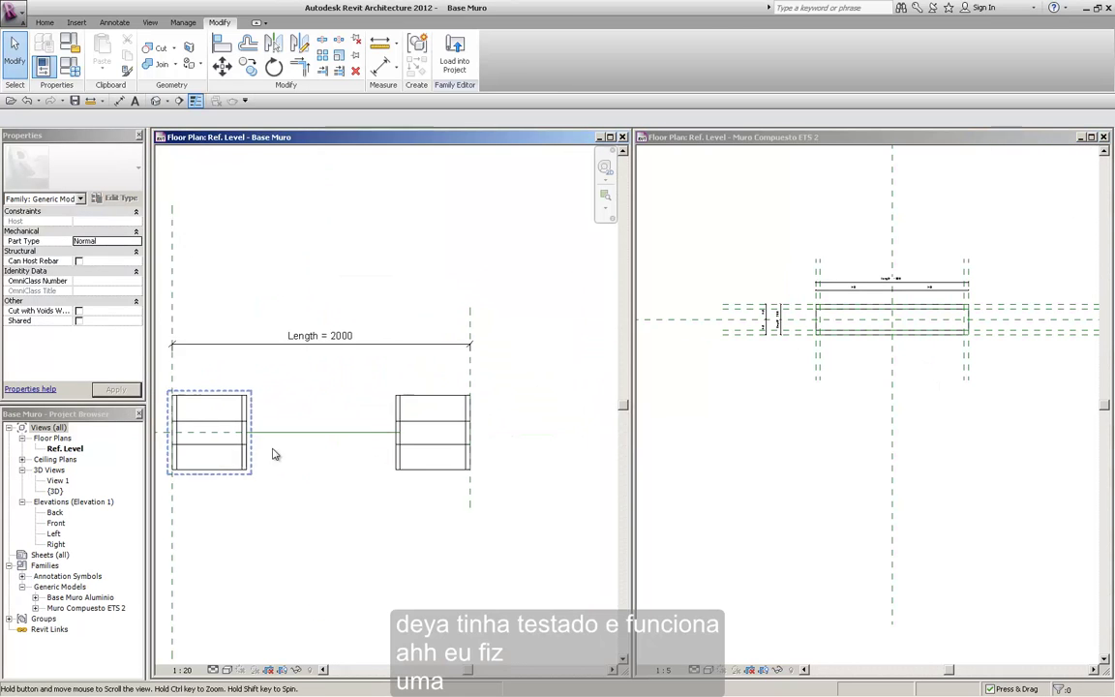
left_click(460, 60)
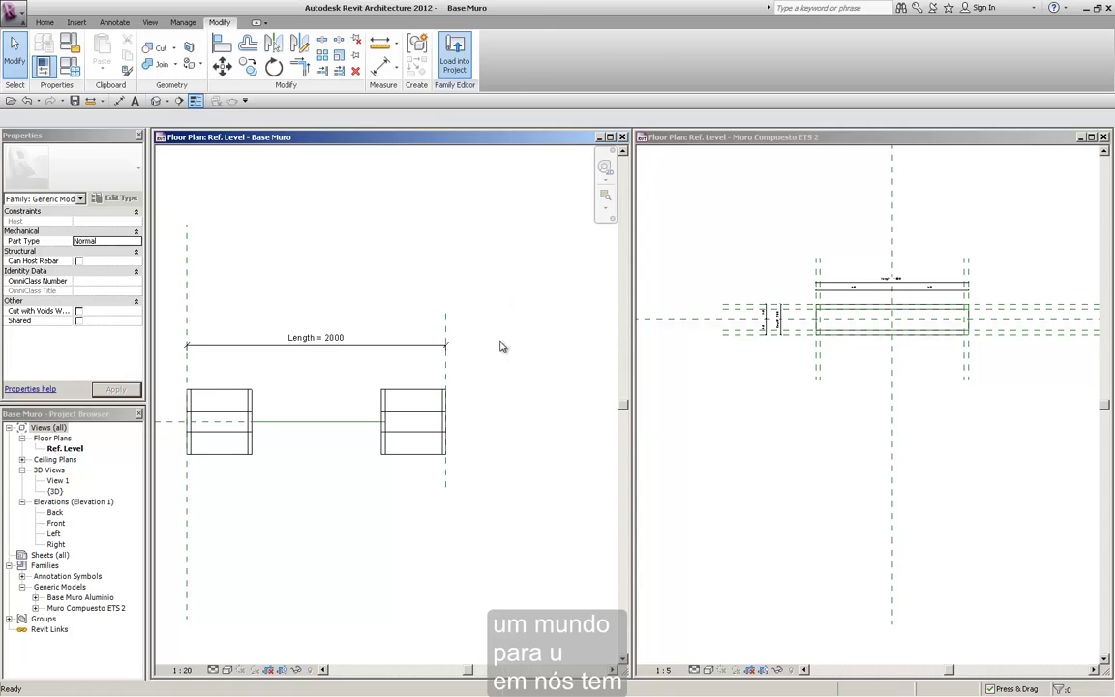
Step: Expand Families > Generic Models > Base Muro in the Project Browser to confirm the loaded family
scroll(704, 304, "up", 1)
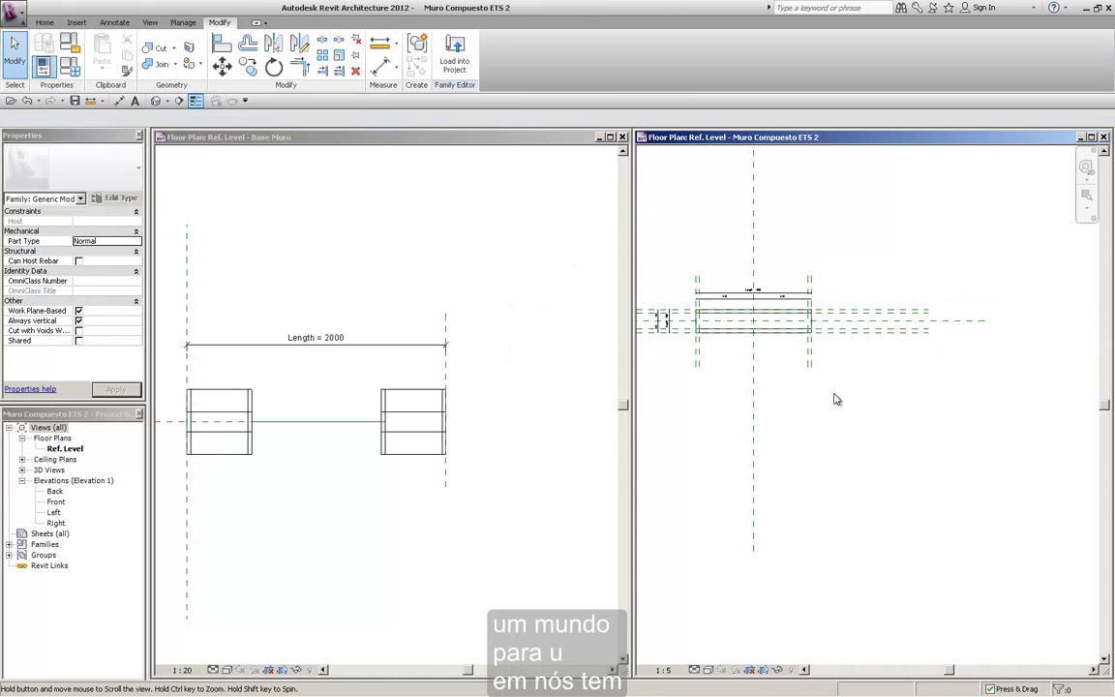
middle_click_drag(821, 372, 964, 392)
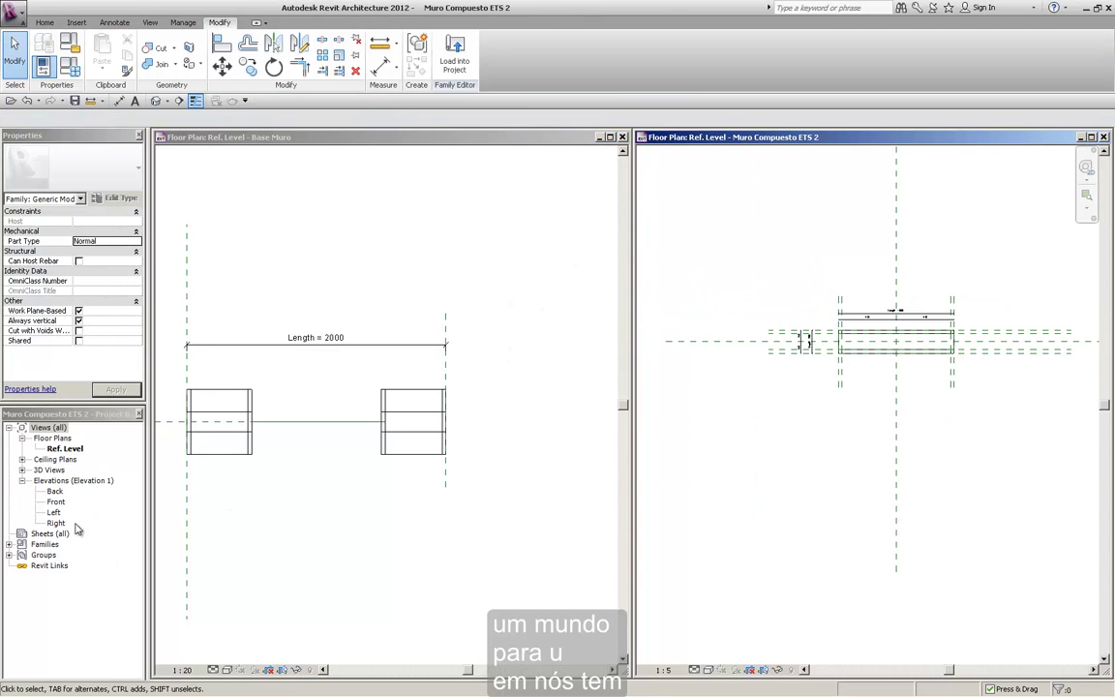
double_click(44, 544)
double_click(58, 565)
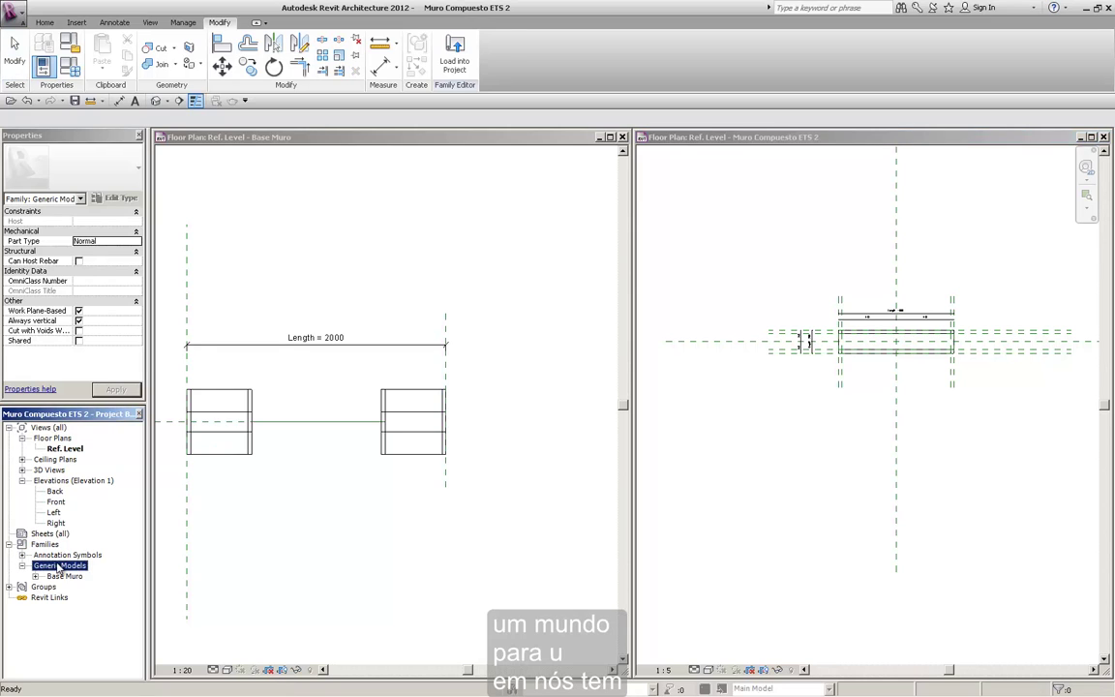
right_click(75, 578)
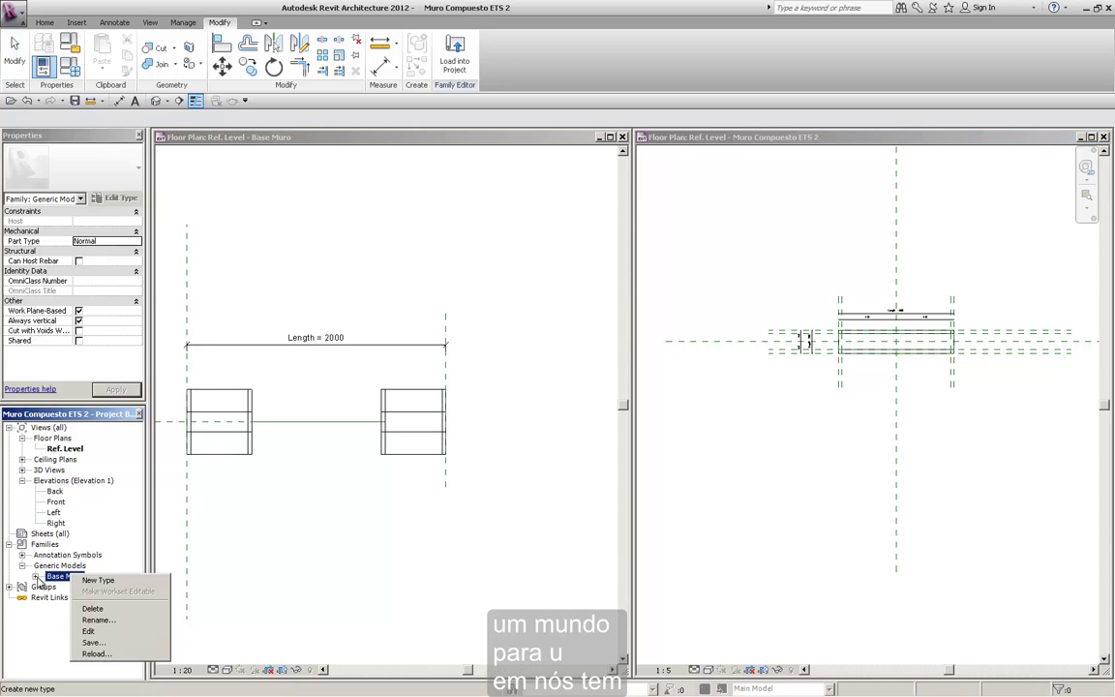
left_click(36, 577)
scroll(378, 398, "up", 2)
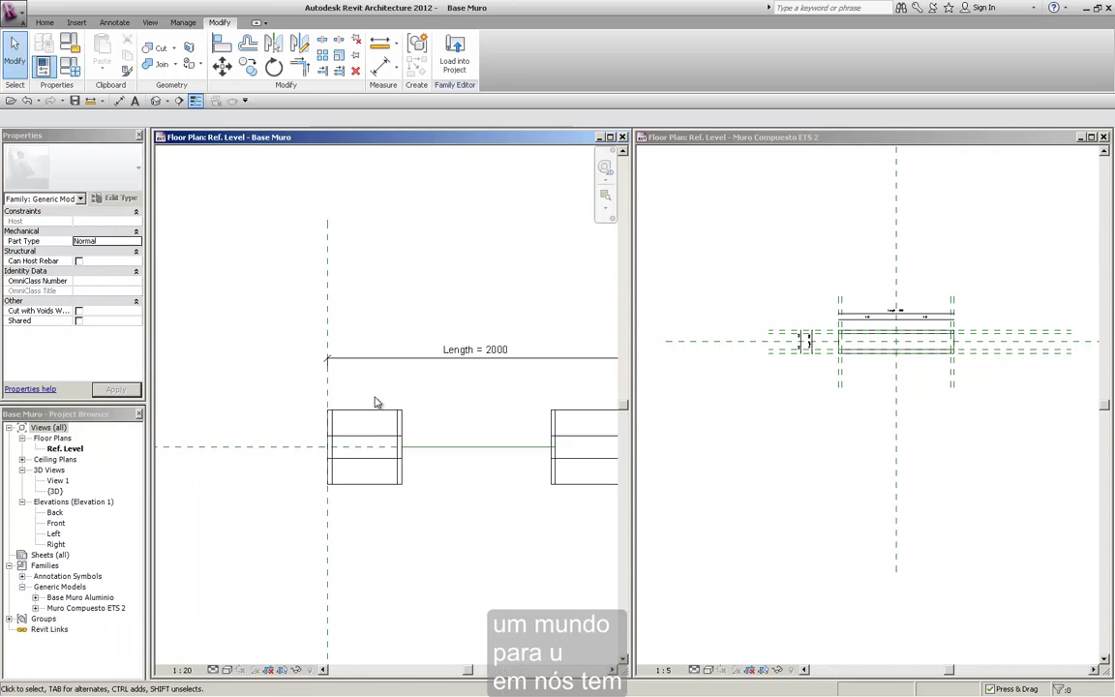
scroll(802, 356, "down", 1)
Step: Reload Base Muro, overwrite the existing version, and dismiss the invalid Blocks error
left_click(440, 74)
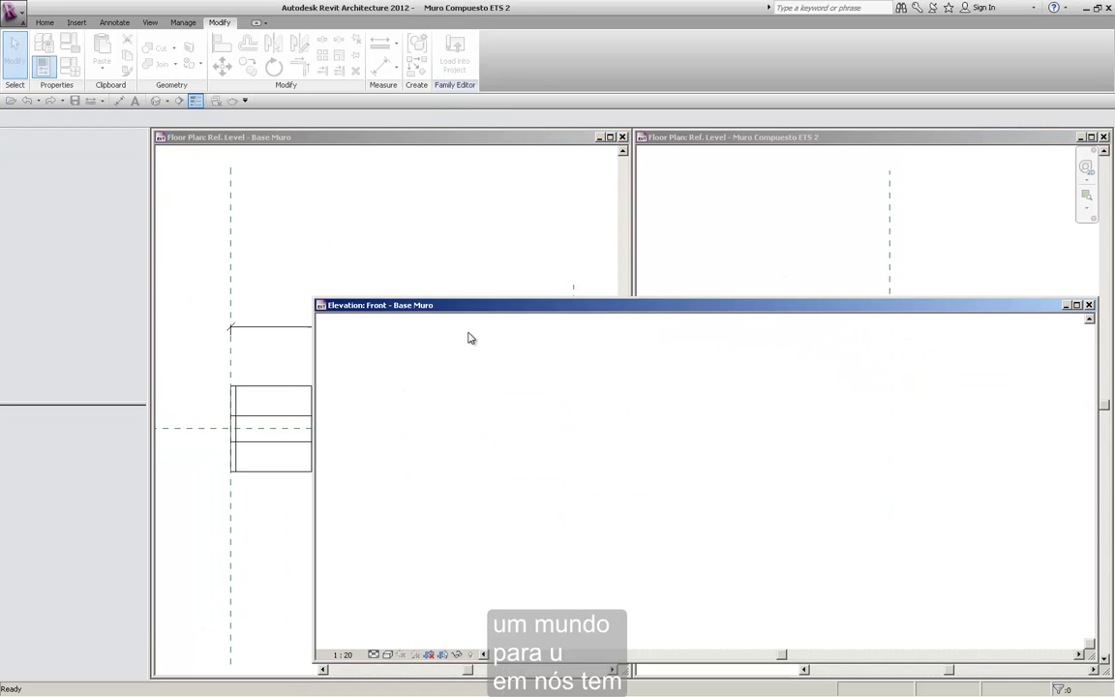
left_click(491, 377)
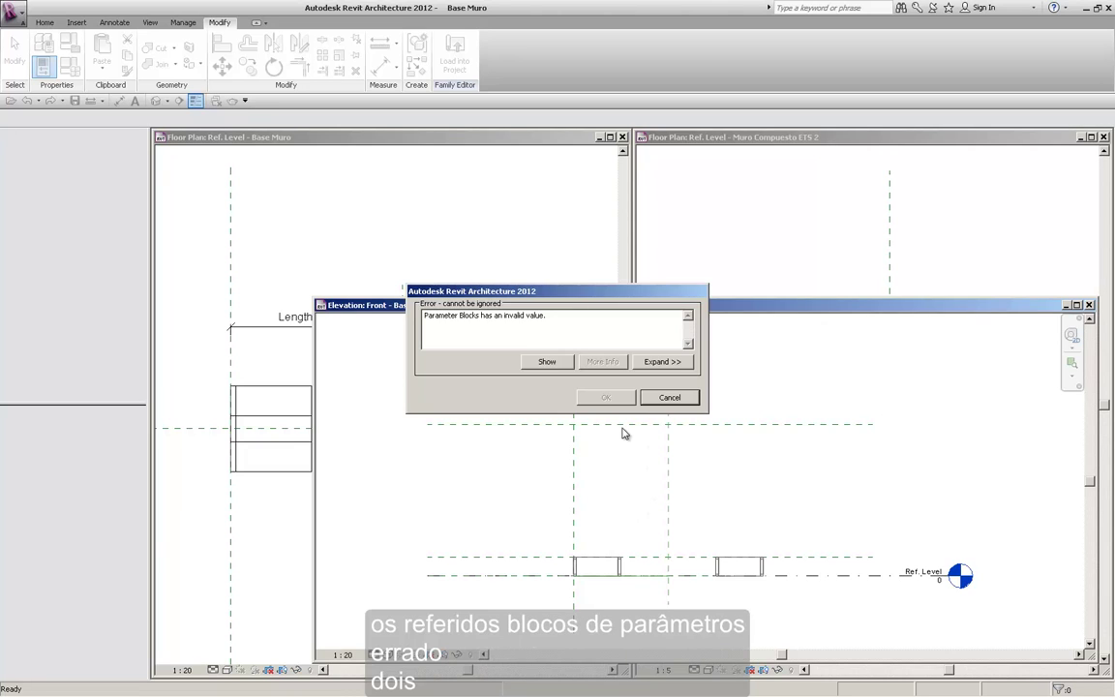
left_click(669, 397)
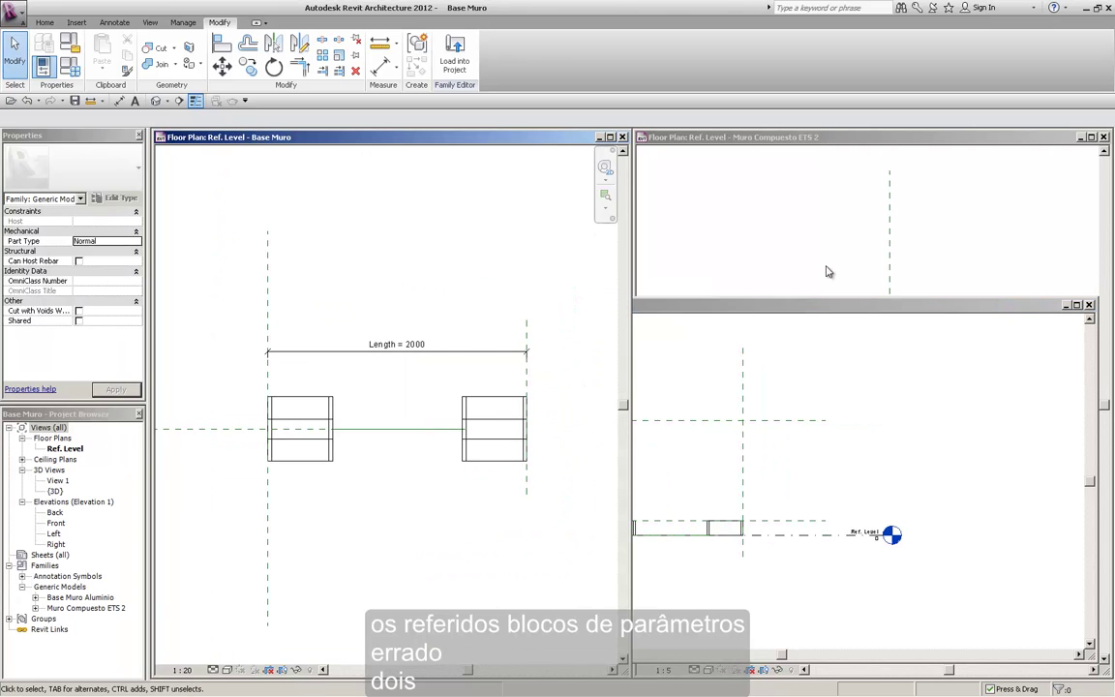
Step: Review the Wall Metal type parameters and Base Muro's Length formula Blocks * 1000 mm
left_click(84, 68)
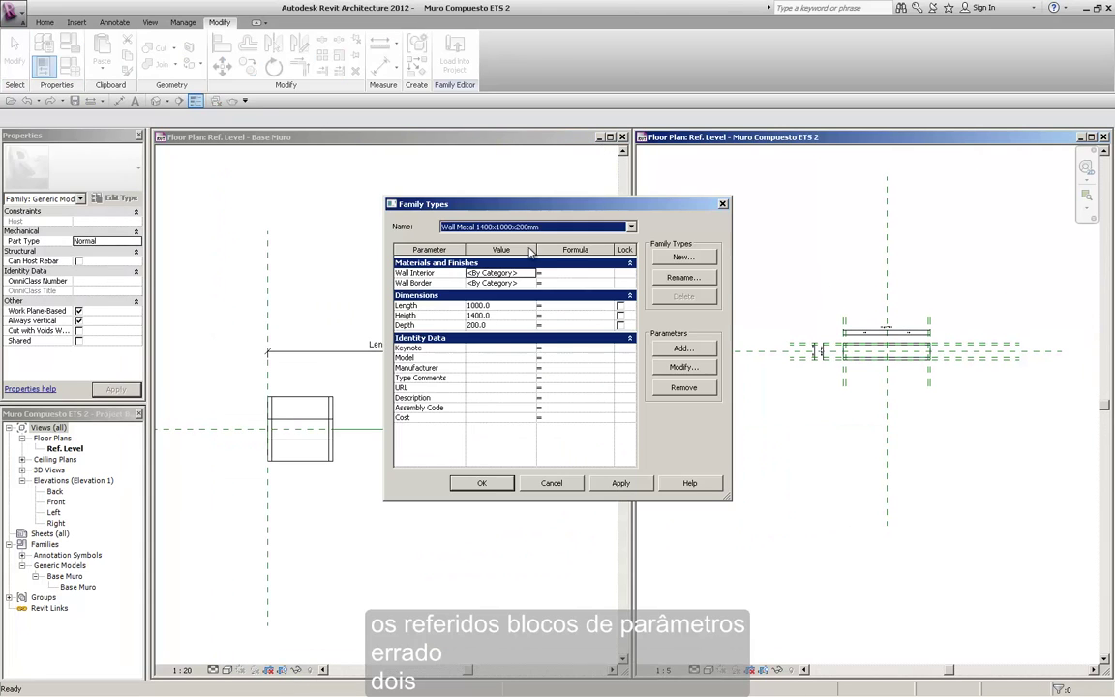
left_click(722, 204)
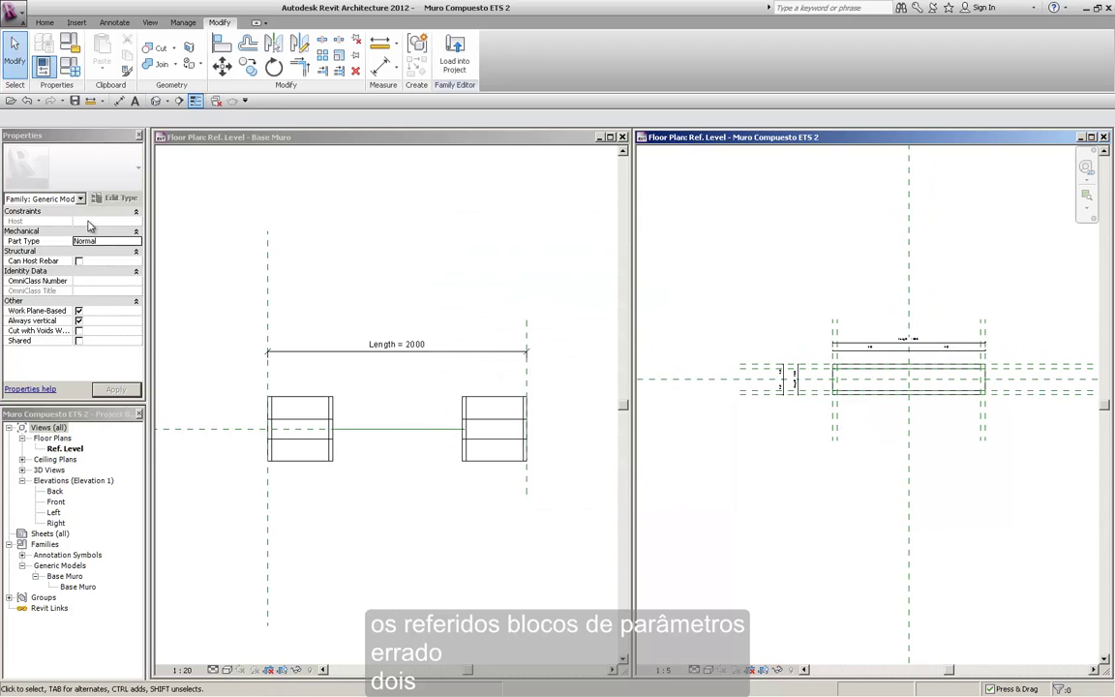
left_click(69, 66)
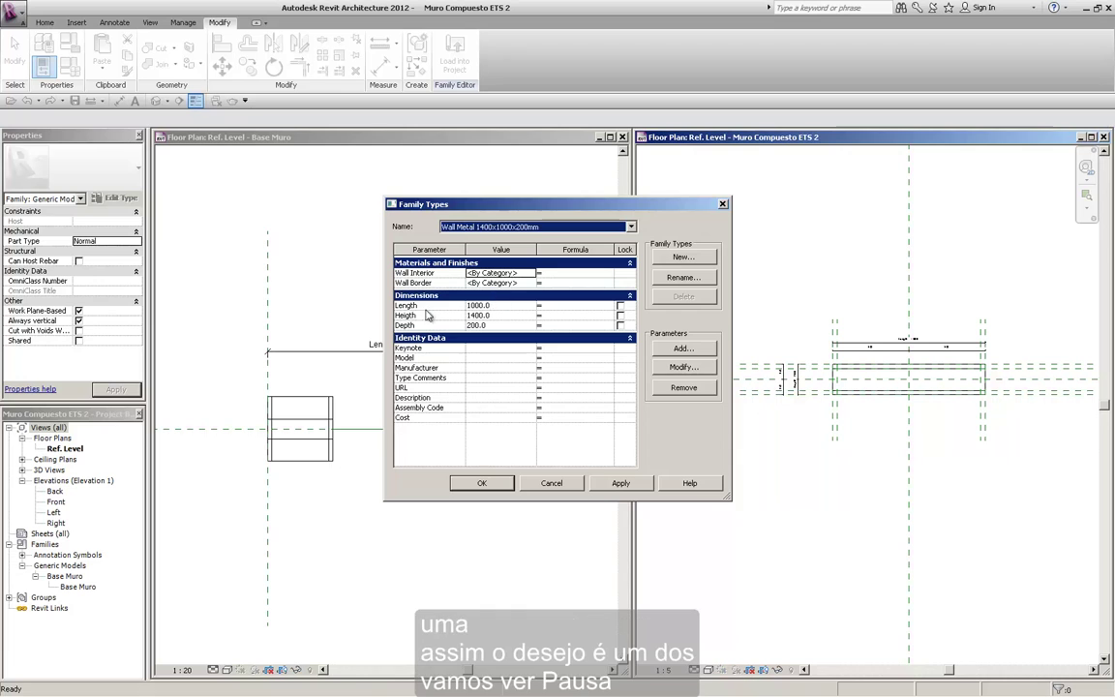
left_click(724, 206)
left_click(69, 66)
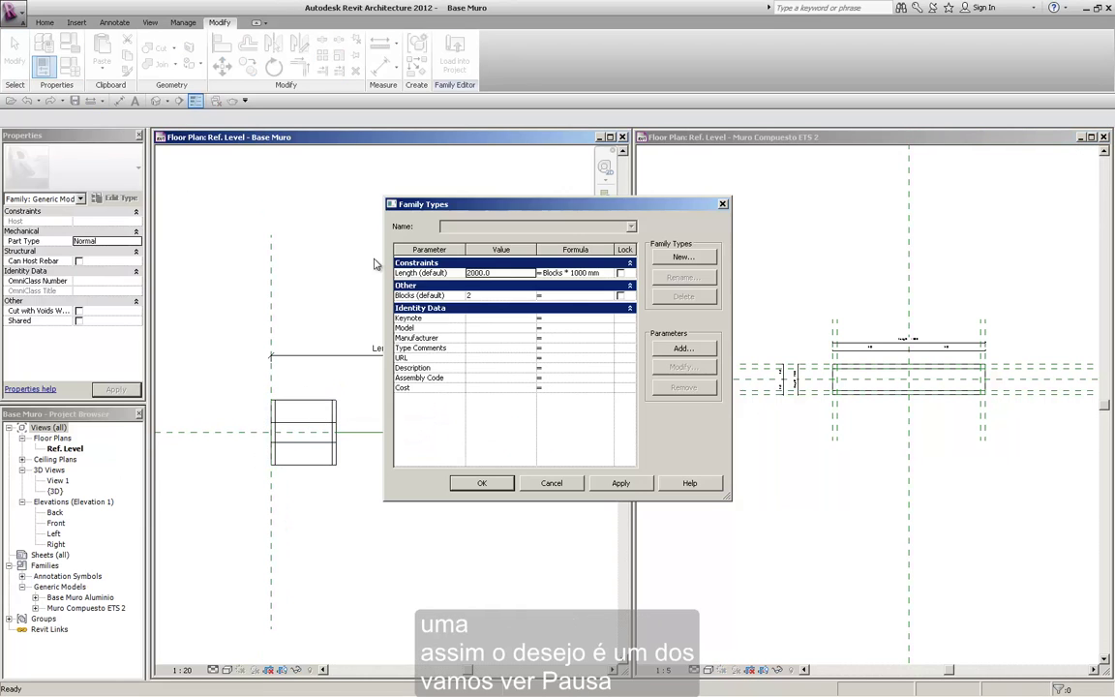
left_click(486, 283)
left_click(481, 483)
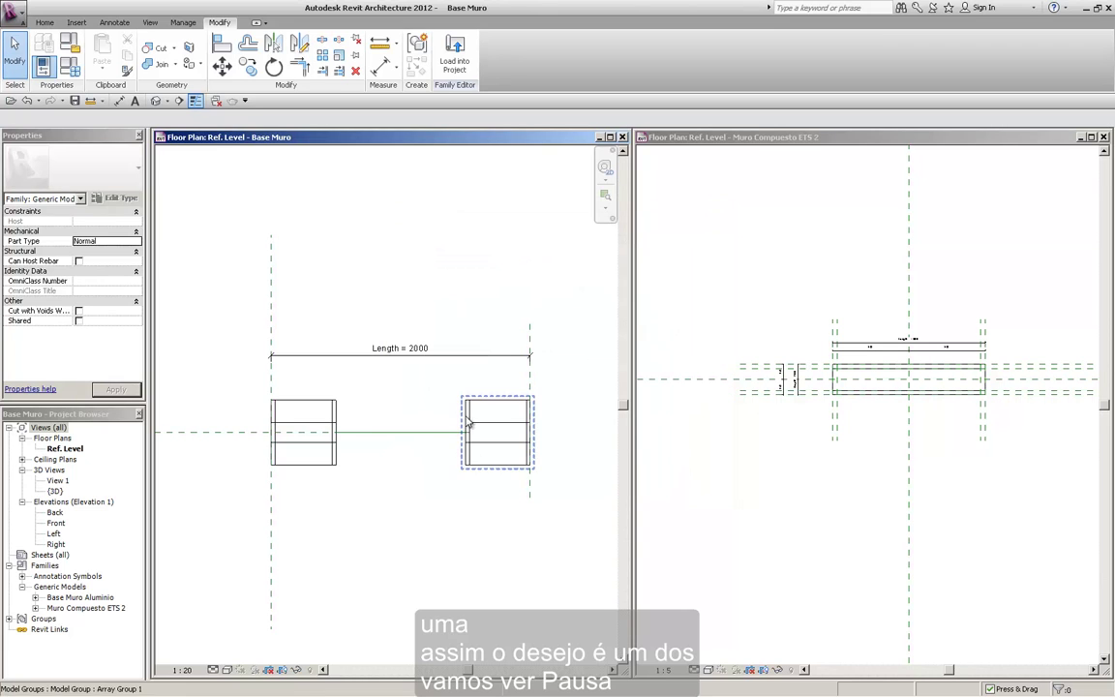
Step: Check the Wall Metal type's Depth in Muro Compuesto ETS 2, then return to the Base Muro plan
left_click(851, 358)
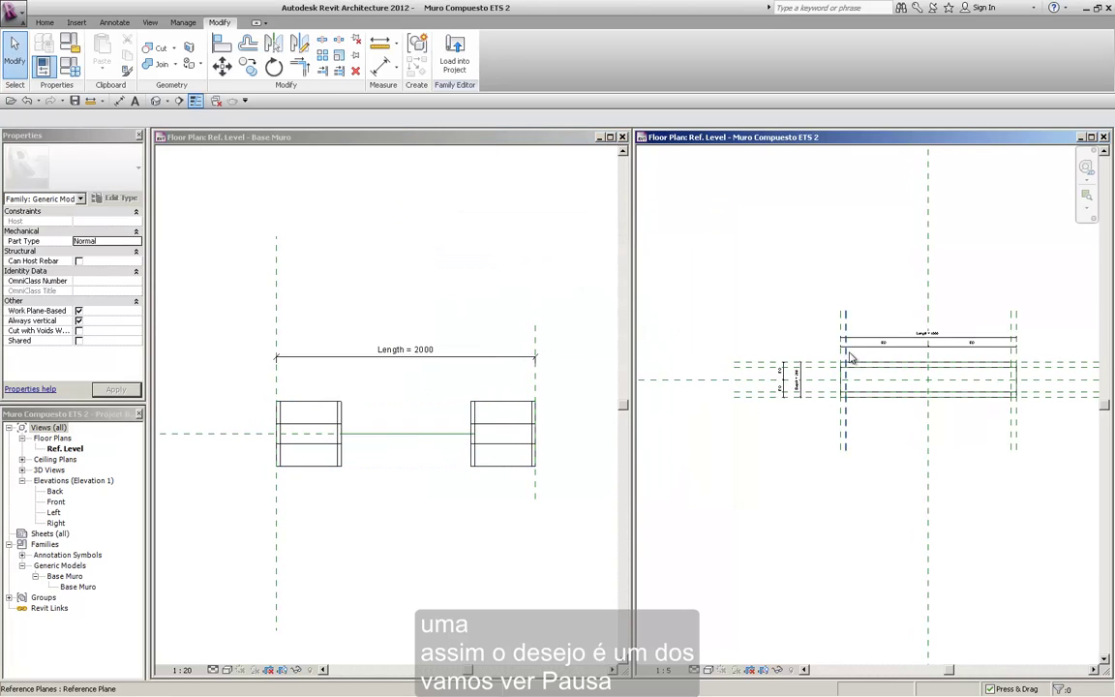
left_click(69, 65)
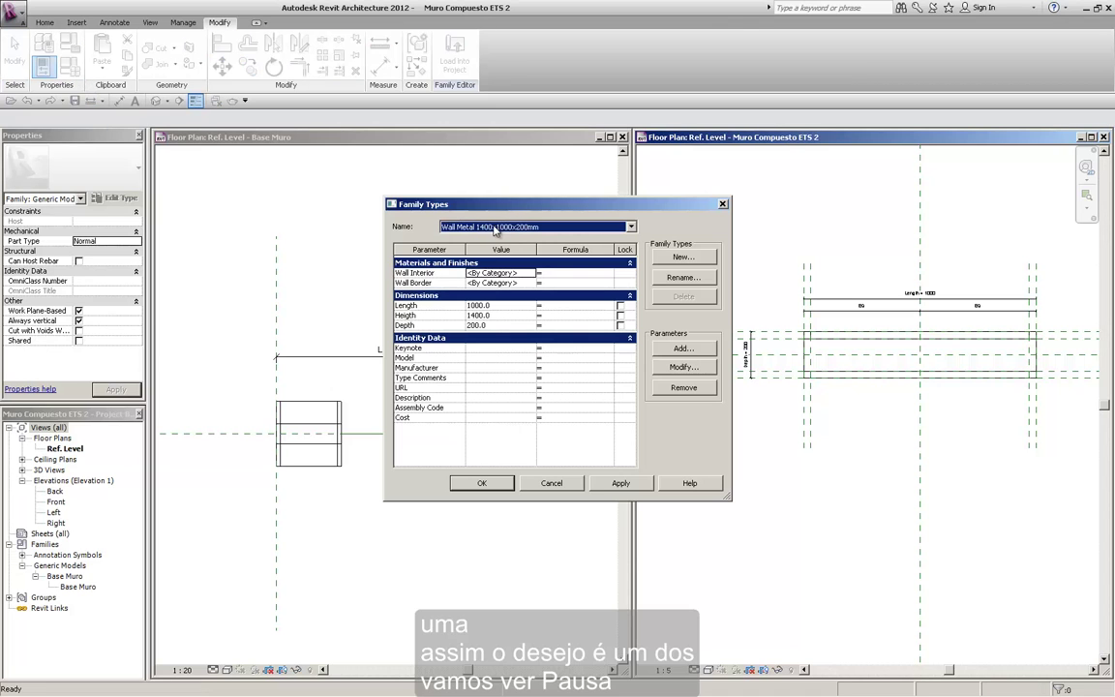
left_click(479, 326)
left_click(722, 204)
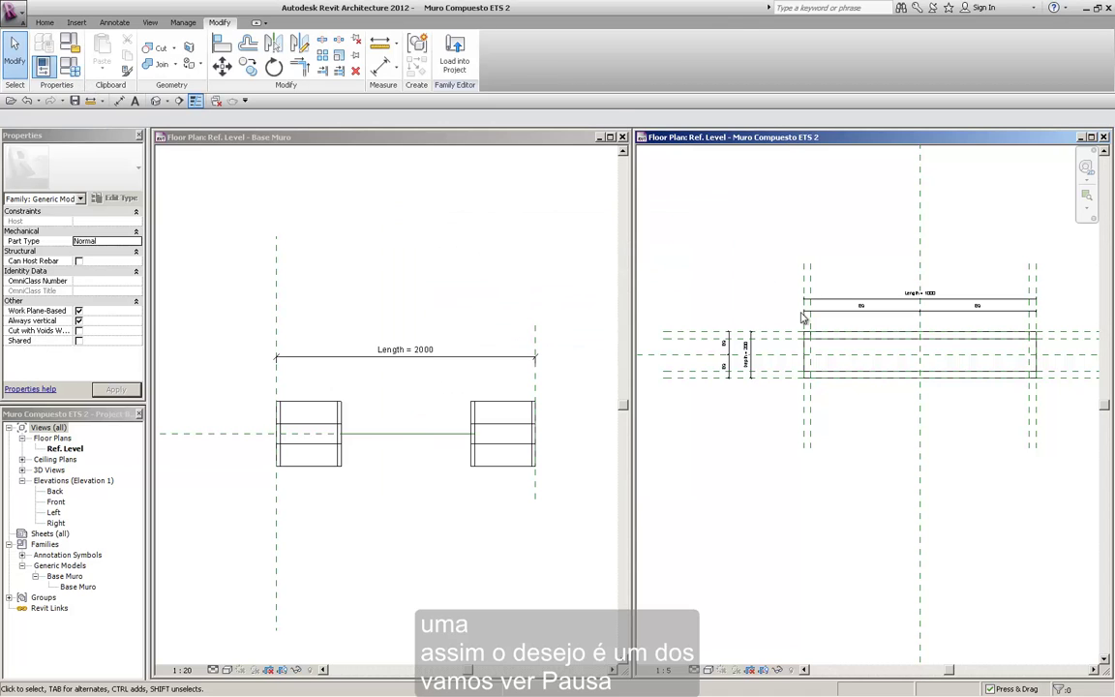
left_click(614, 422)
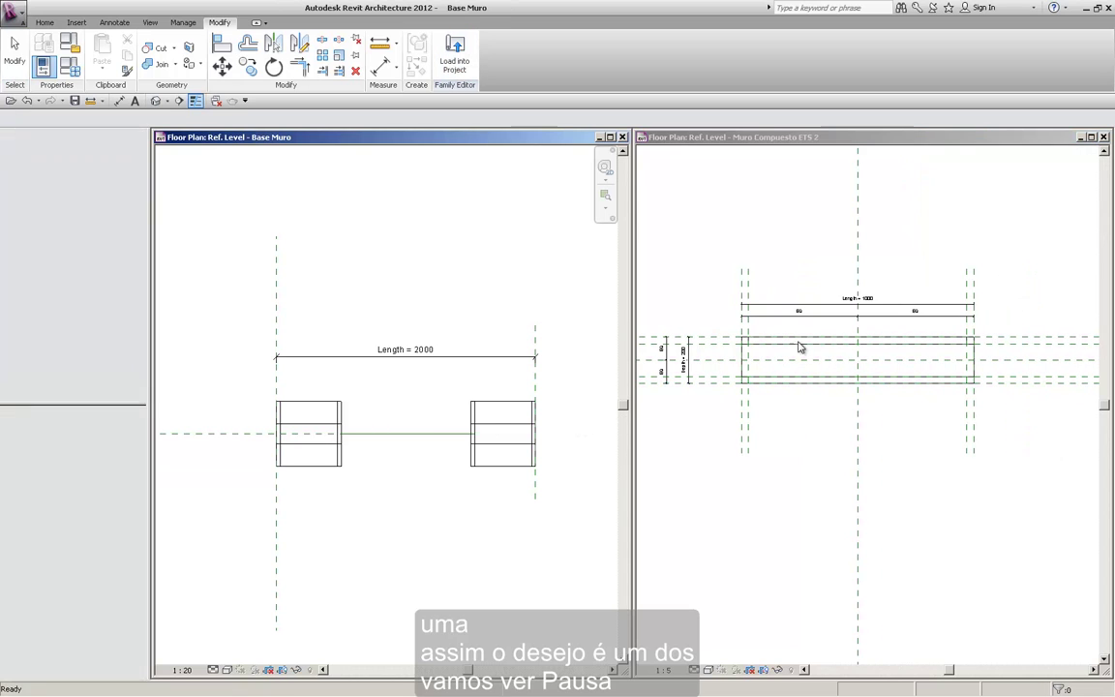
scroll(450, 413, "up", 3)
scroll(264, 482, "down", 2)
scroll(263, 482, "up", 1)
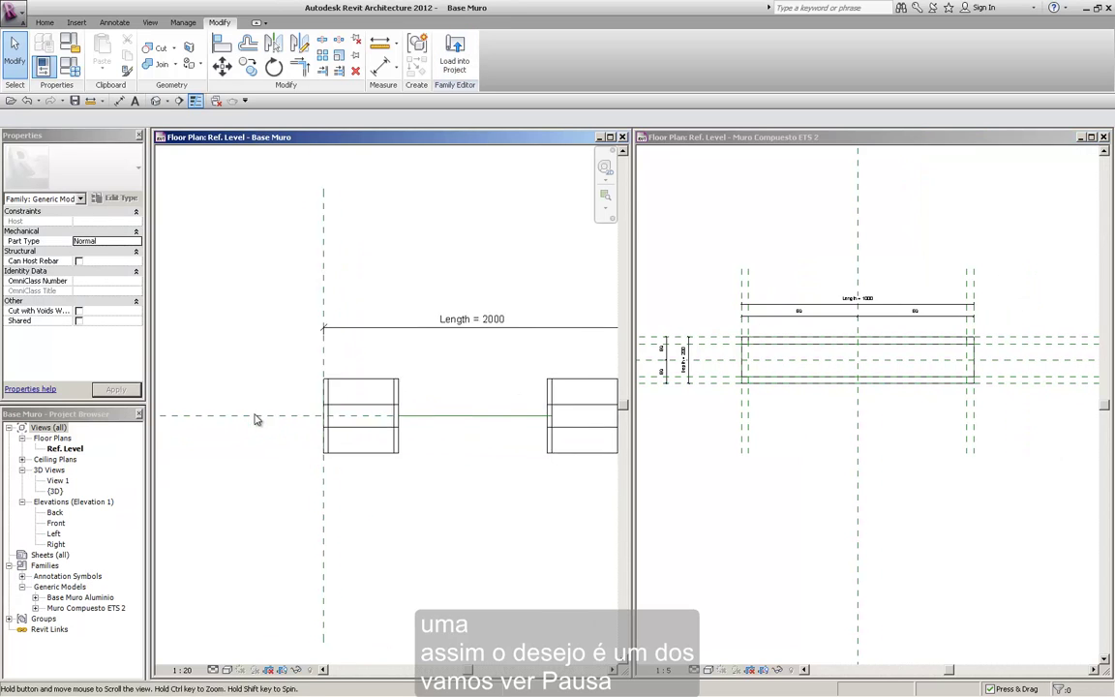
scroll(356, 357, "up", 1)
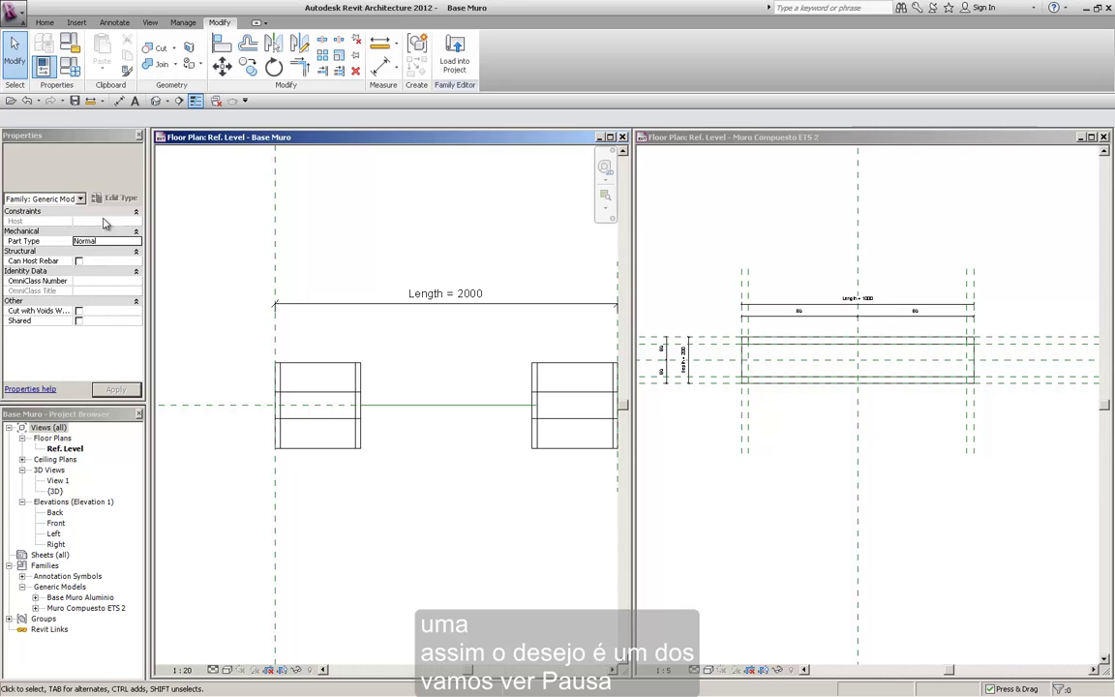
Step: Clear the selection and pick the nested middle wall panel in the Base Muro plan
left_click(222, 689)
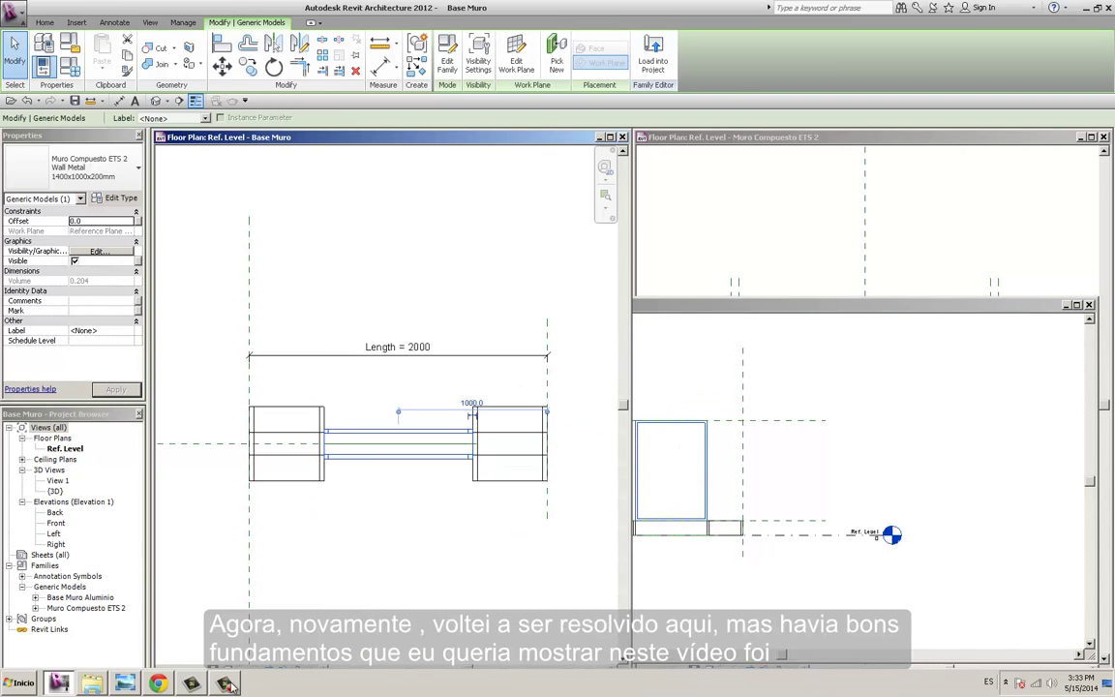
left_click(227, 683)
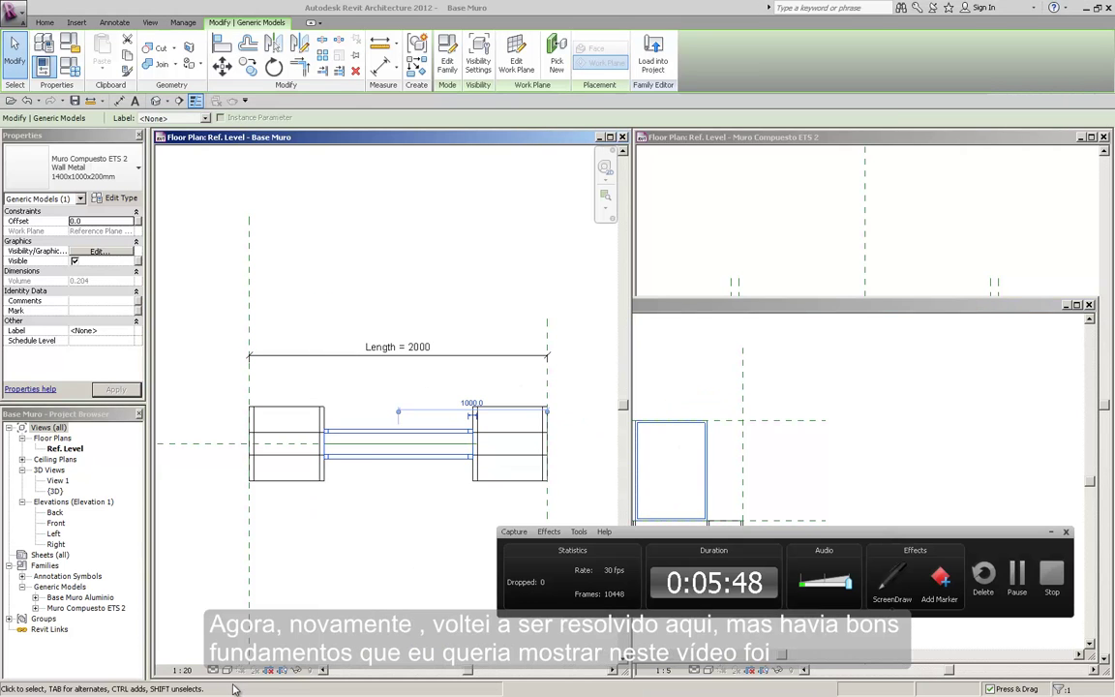
left_click(1048, 531)
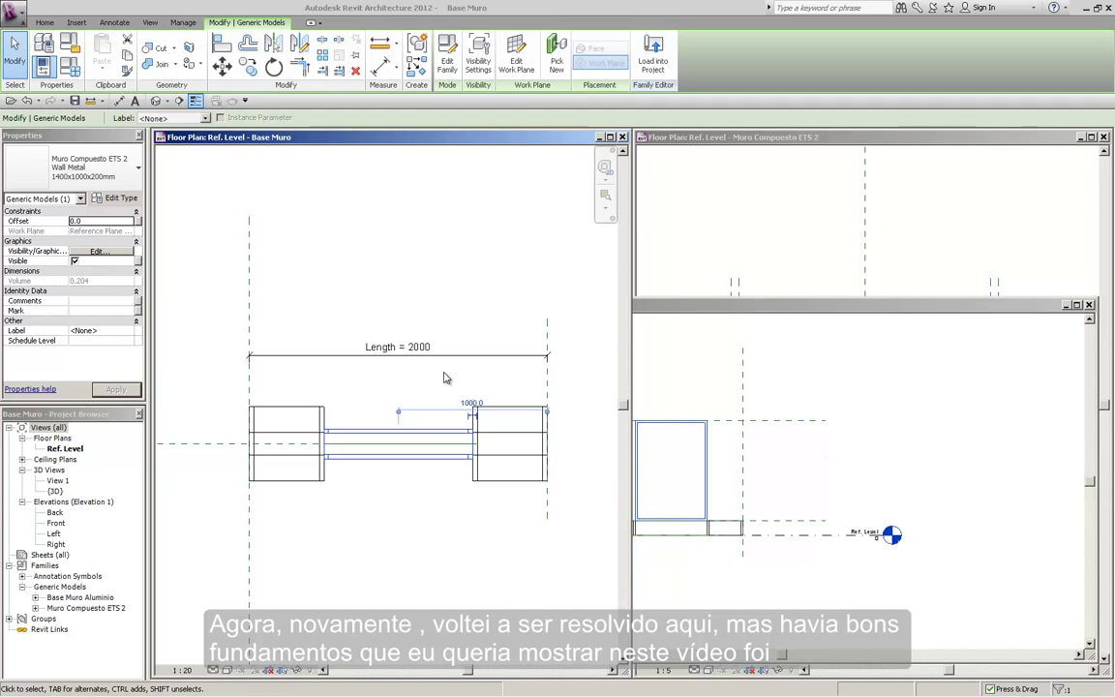
scroll(391, 423, "up", 1)
key("Escape")
left_click(366, 445)
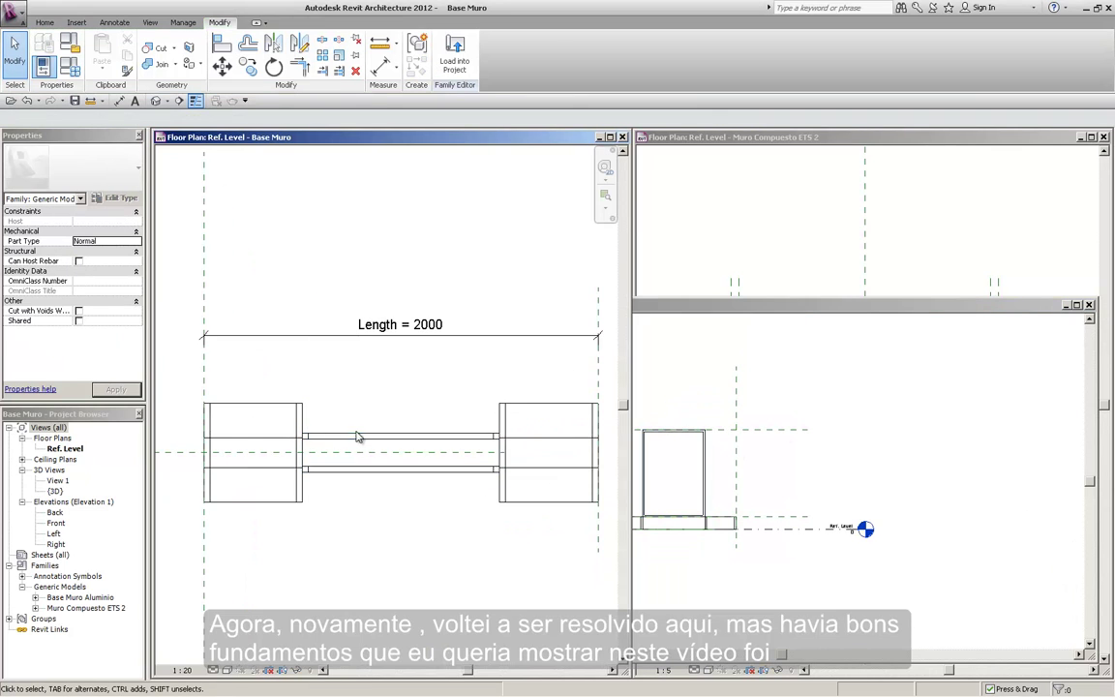
left_click(423, 443)
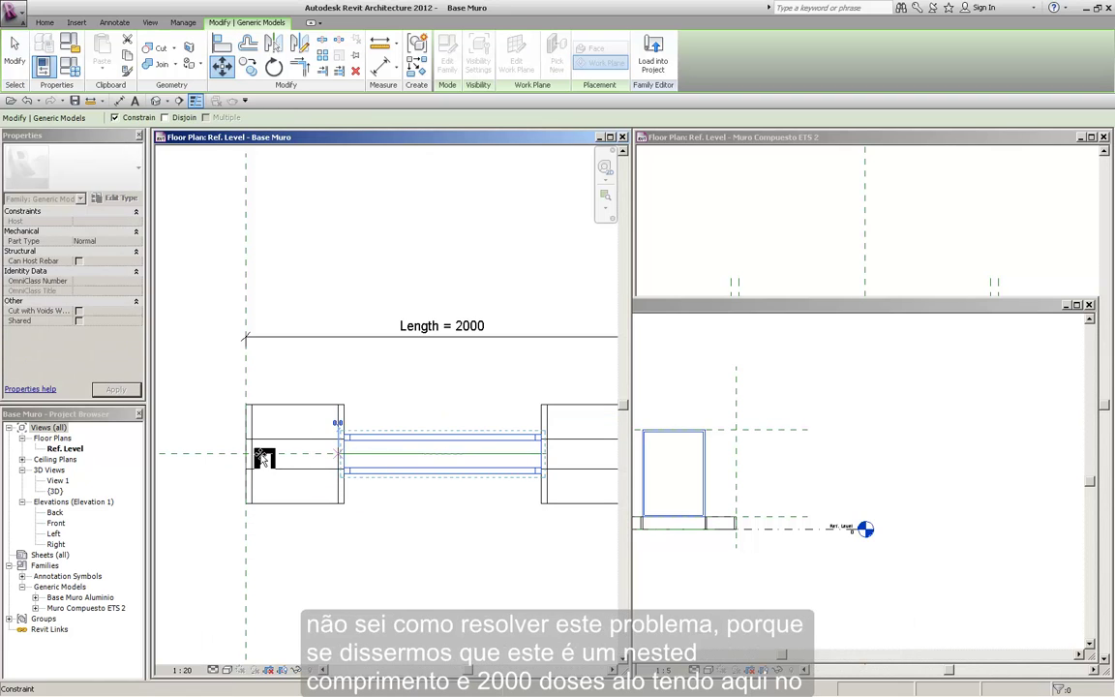
left_click(295, 469)
scroll(295, 469, "down", 2)
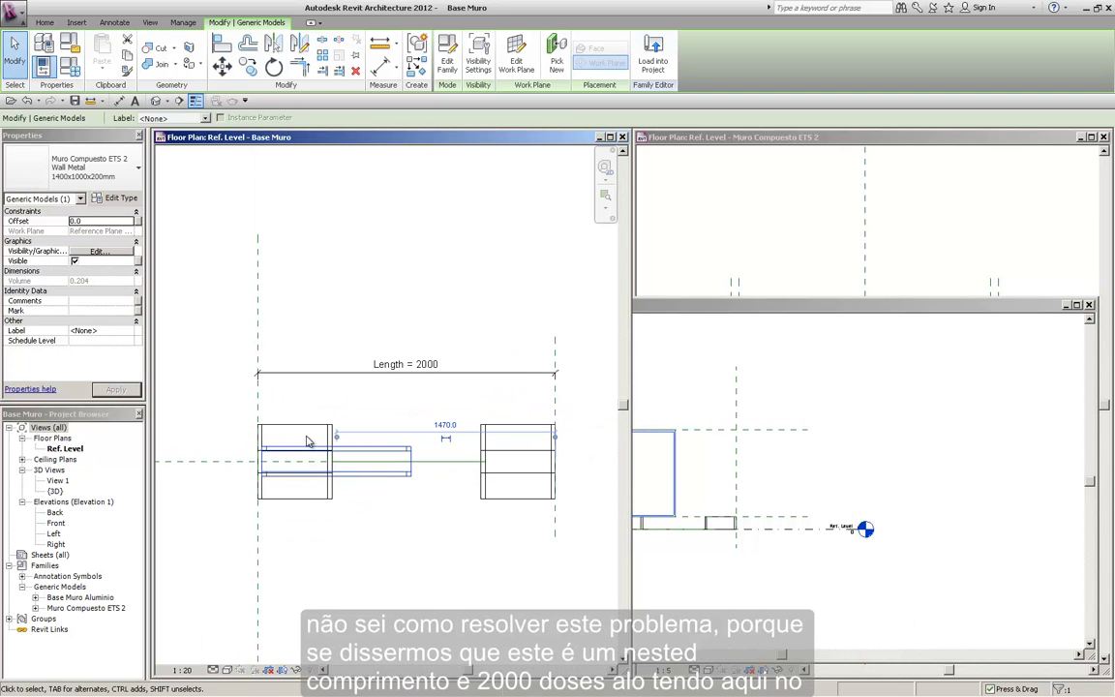
Step: Move the wall panel from its left end onto the left reference plane
left_click(222, 65)
scroll(249, 468, "up", 3)
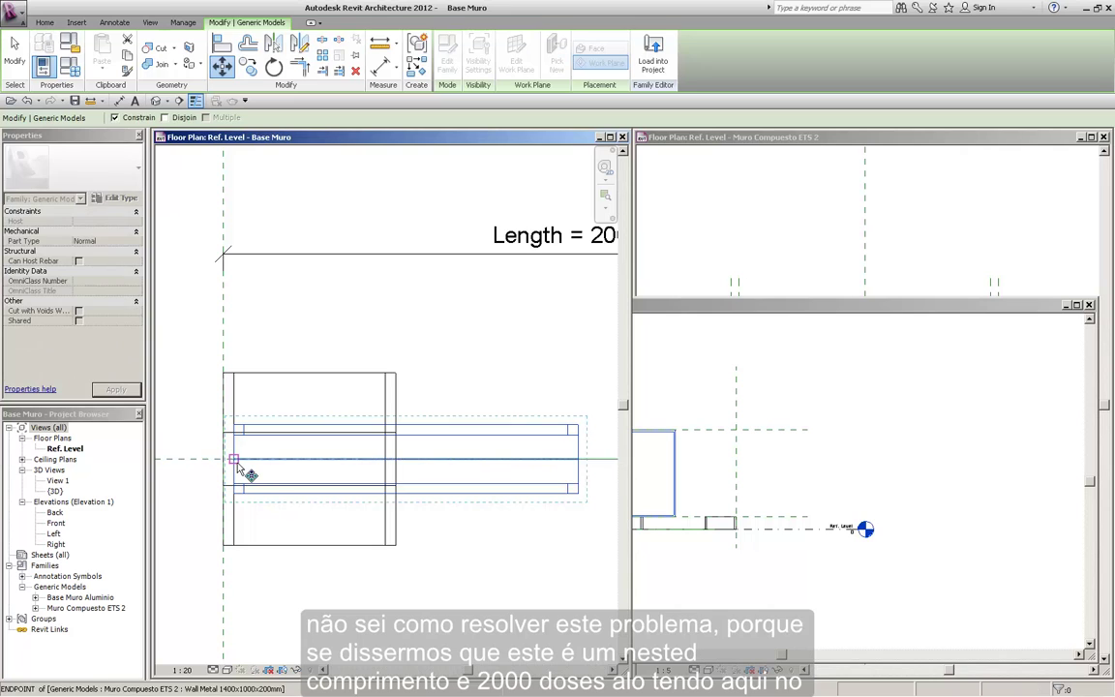
scroll(538, 469, "up", 1)
left_click(553, 473)
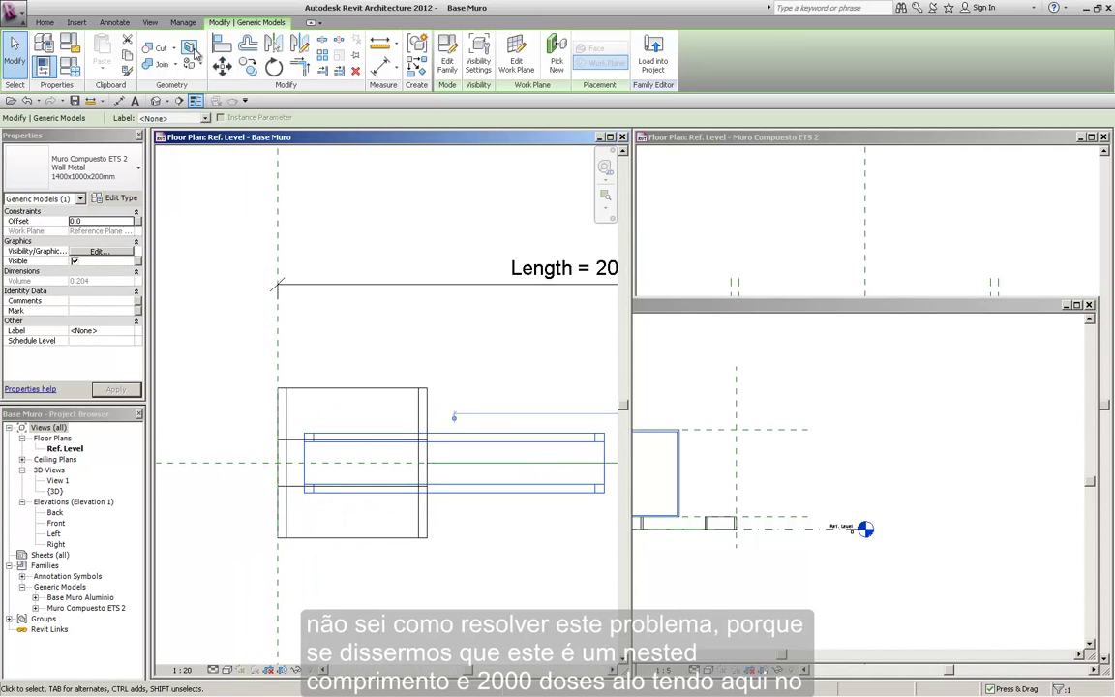
left_click(306, 462)
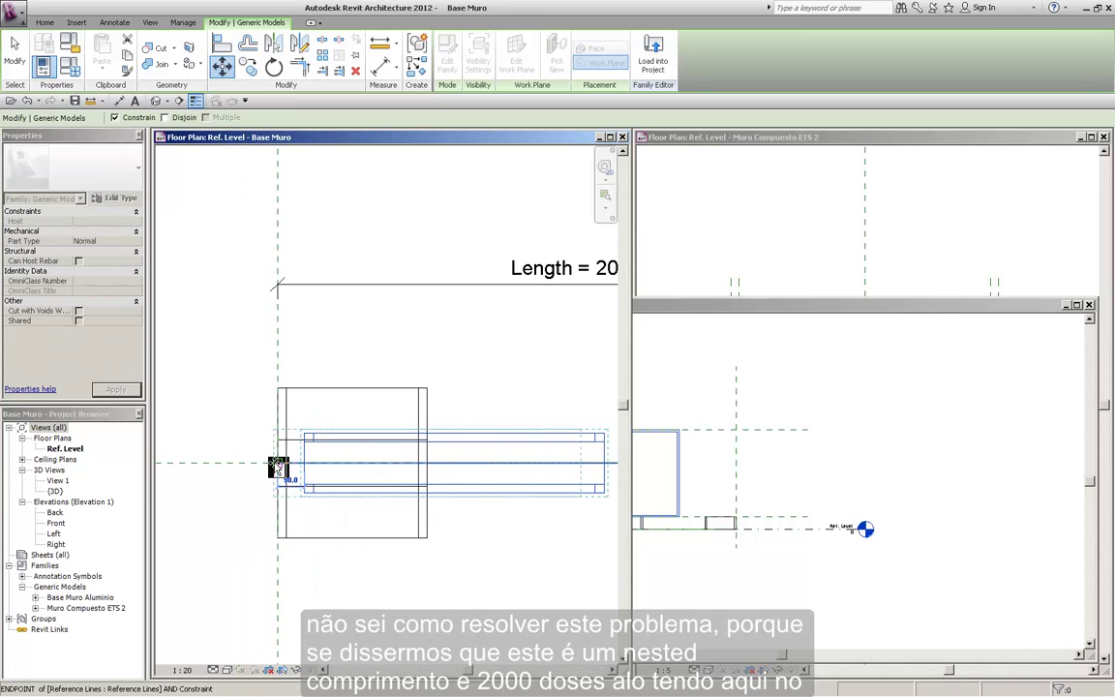
left_click(278, 465)
scroll(275, 468, "down", 2)
scroll(227, 426, "down", 3)
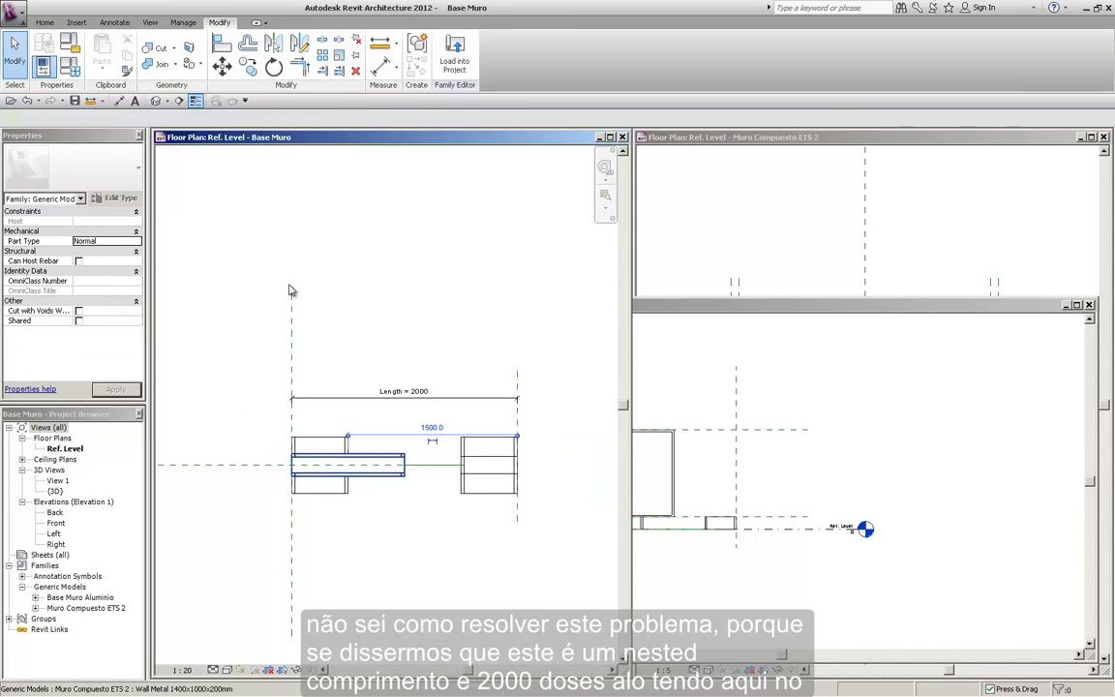
Step: Inspect the nested wall's Length of 1000.0 in its properties, cancelling the parameter link
left_click(115, 199)
left_click(584, 313)
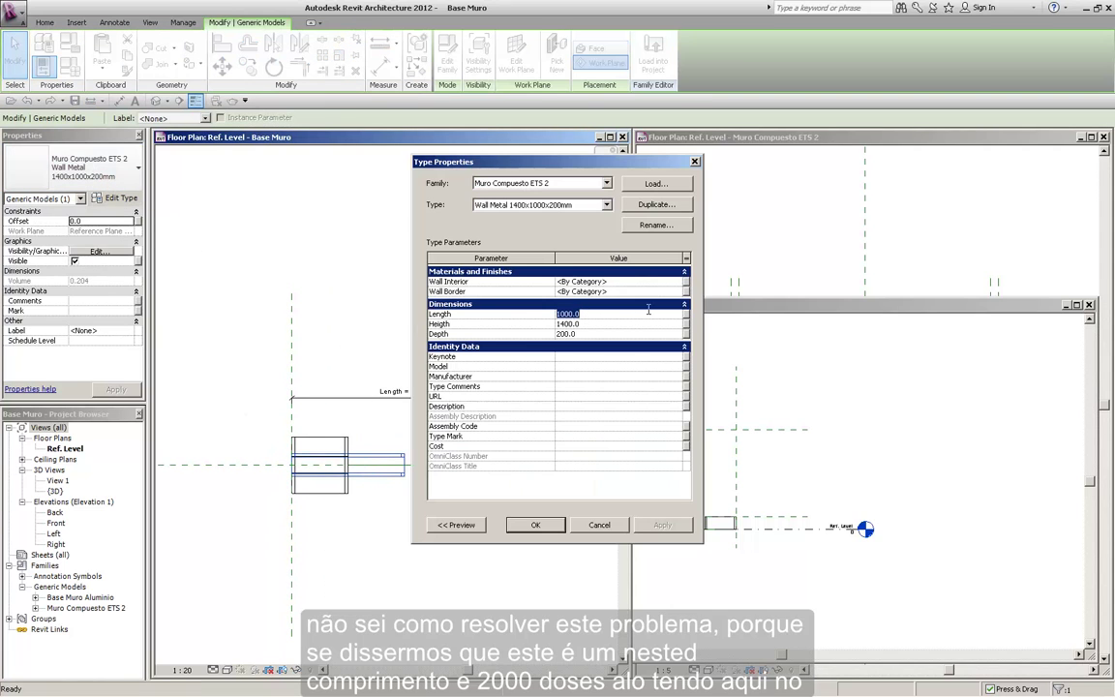
left_click(689, 314)
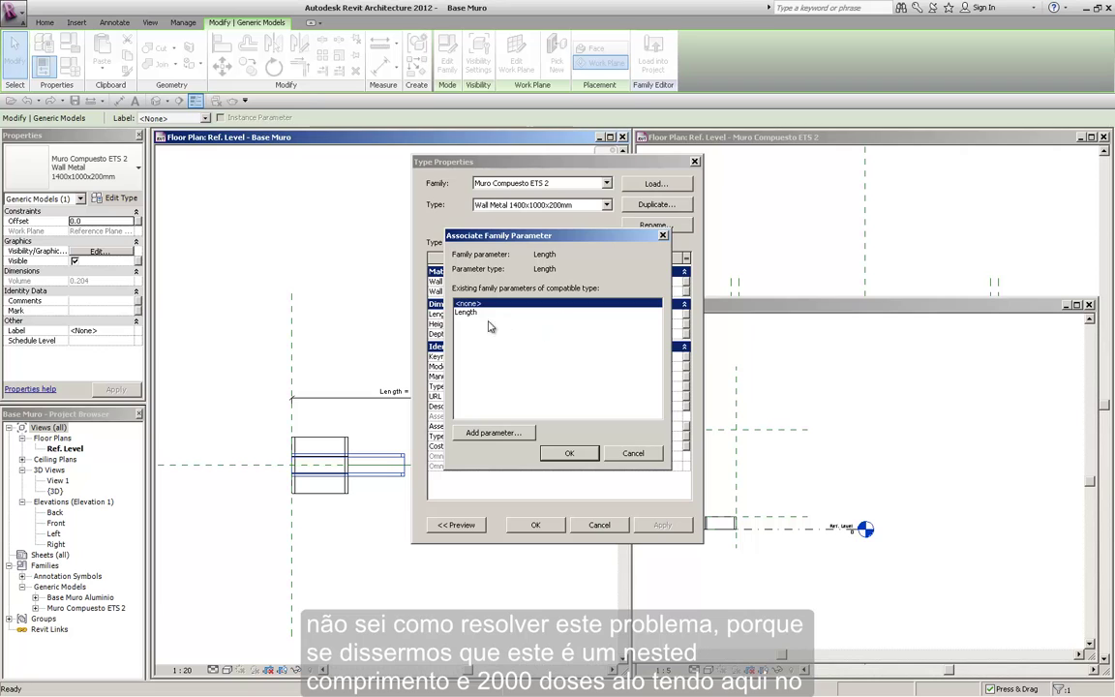
left_click(635, 454)
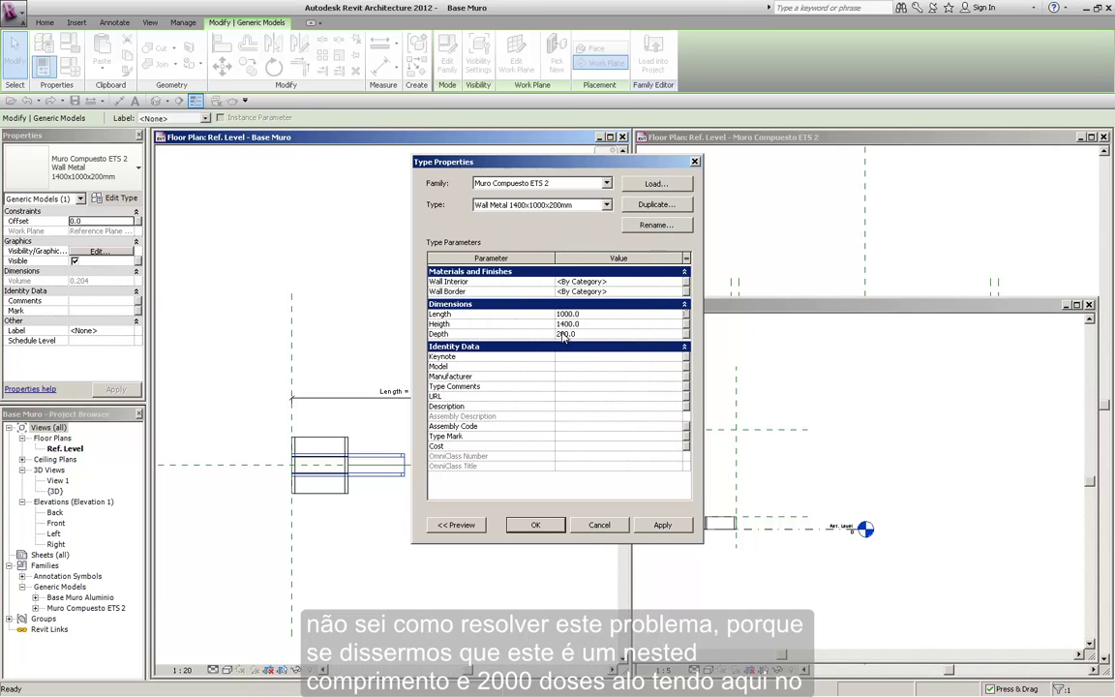
left_click(537, 525)
Step: Confirm Base Muro's Length = Blocks * 1000 mm (2000) in Family Types and accept
left_click(62, 69)
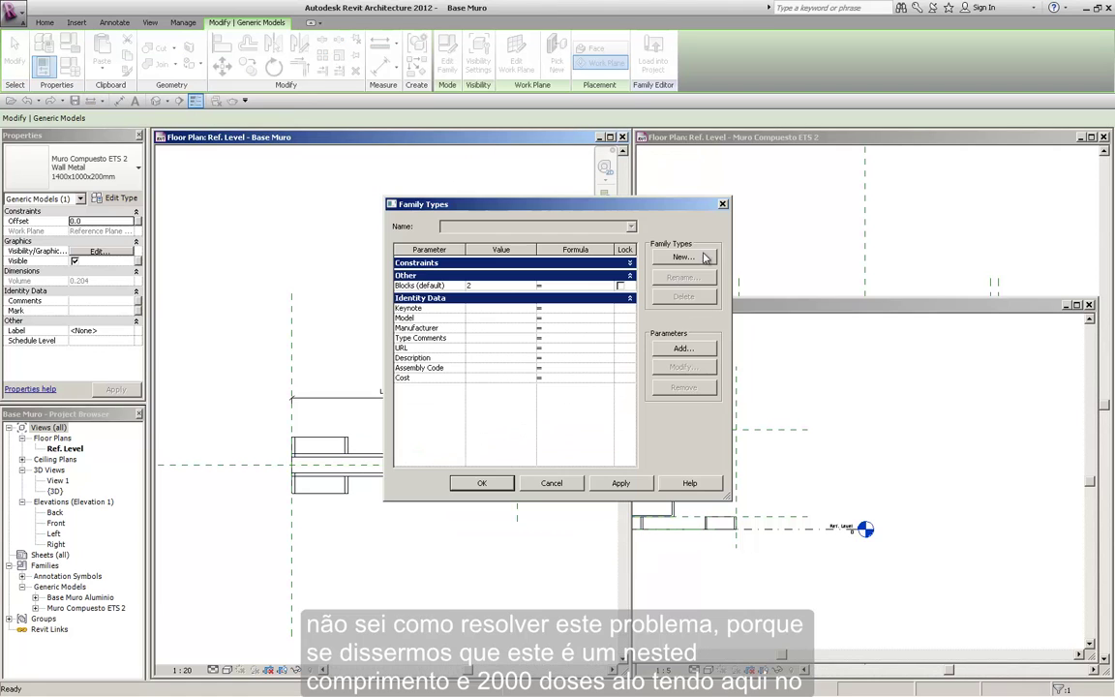
key("Escape")
left_click(24, 60)
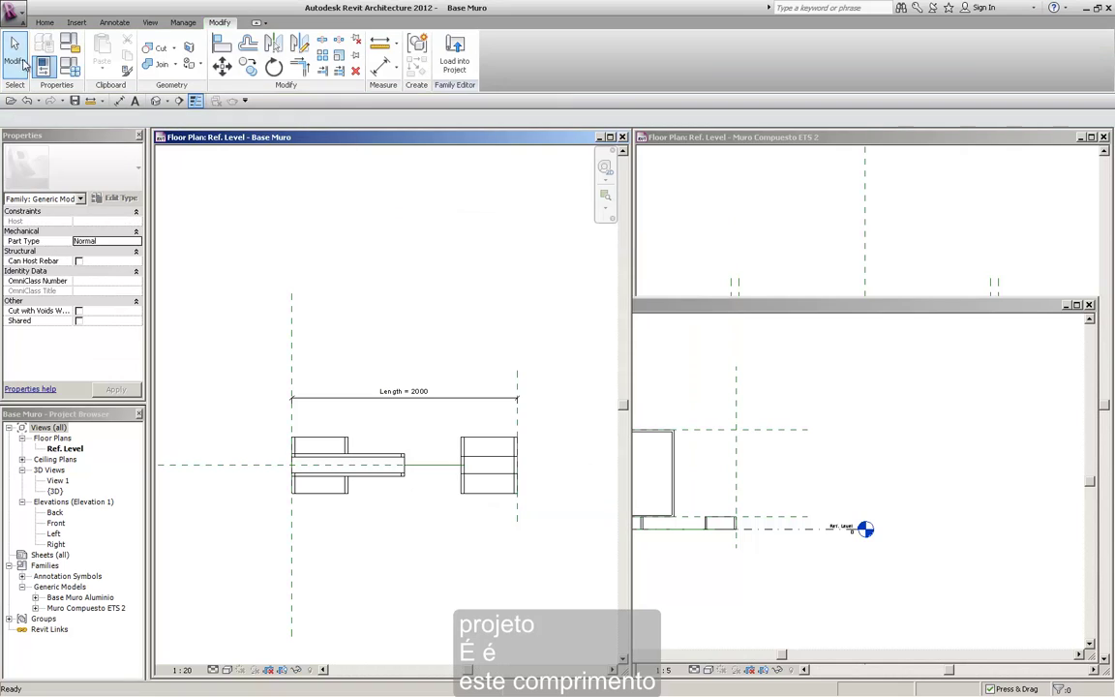
left_click(72, 69)
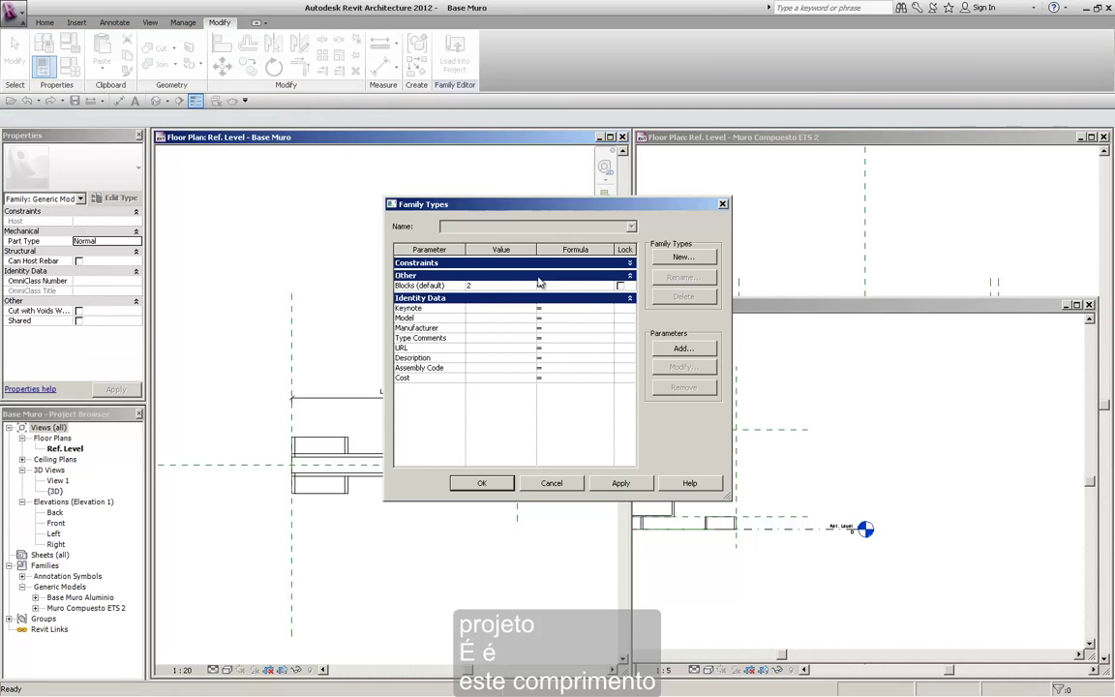
left_click(474, 264)
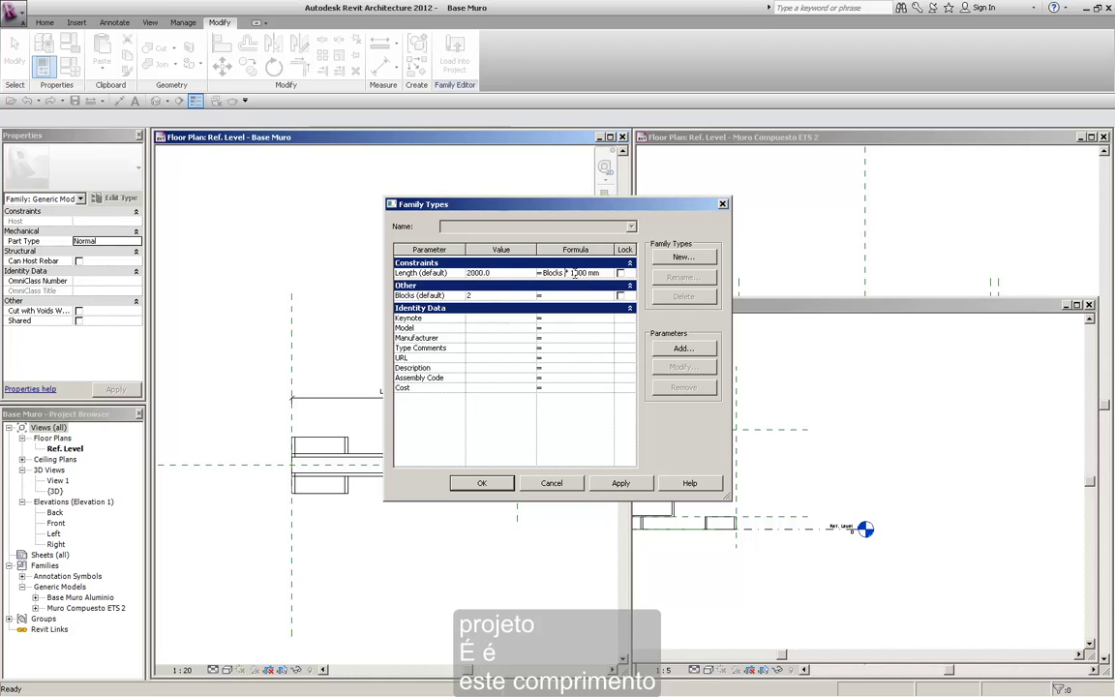
left_click(722, 205)
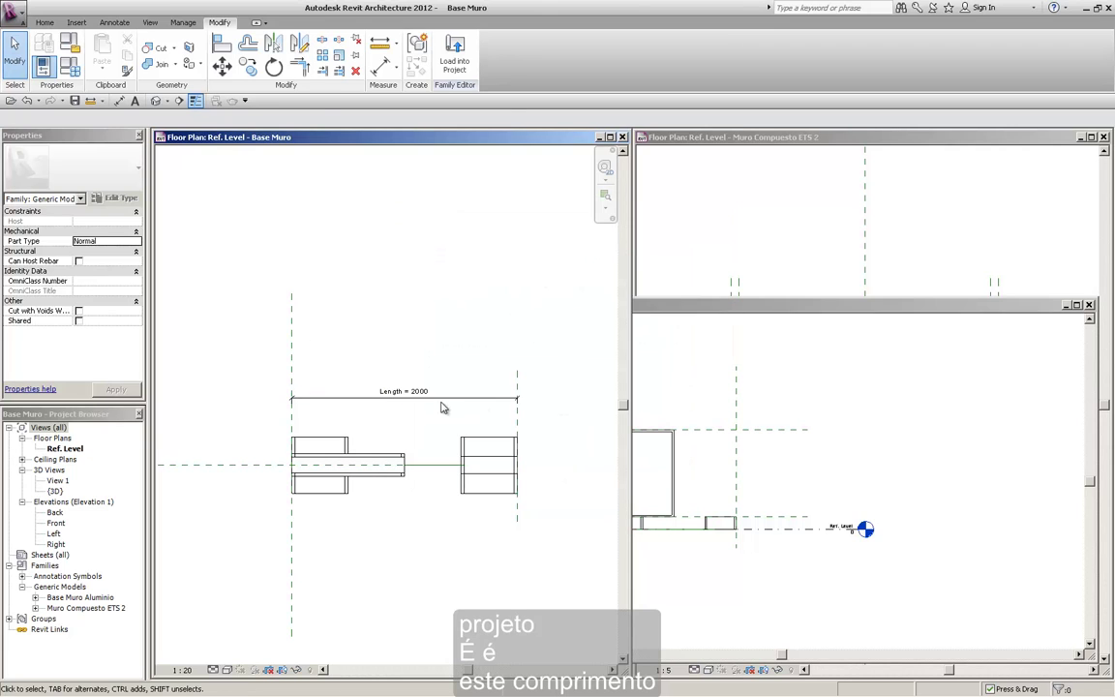
left_click(337, 393)
Step: Add an aligned 500 dimension from the left reference plane to the first block's edge
scroll(337, 402, "up", 2)
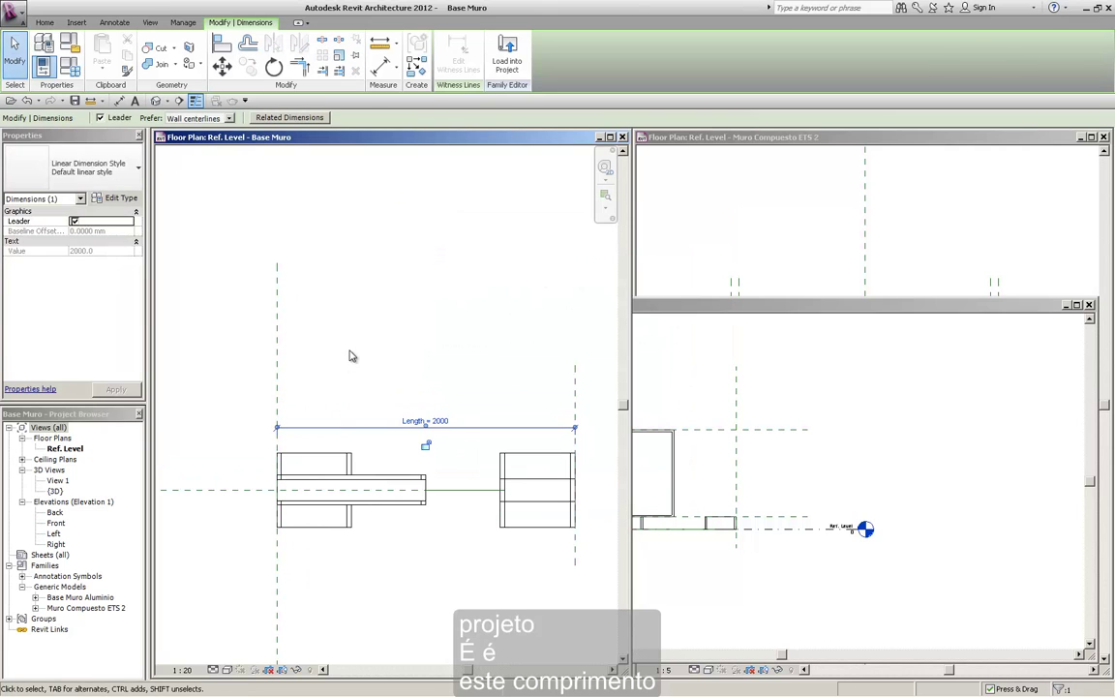
left_click(349, 353)
scroll(344, 468, "up", 1)
left_click(114, 22)
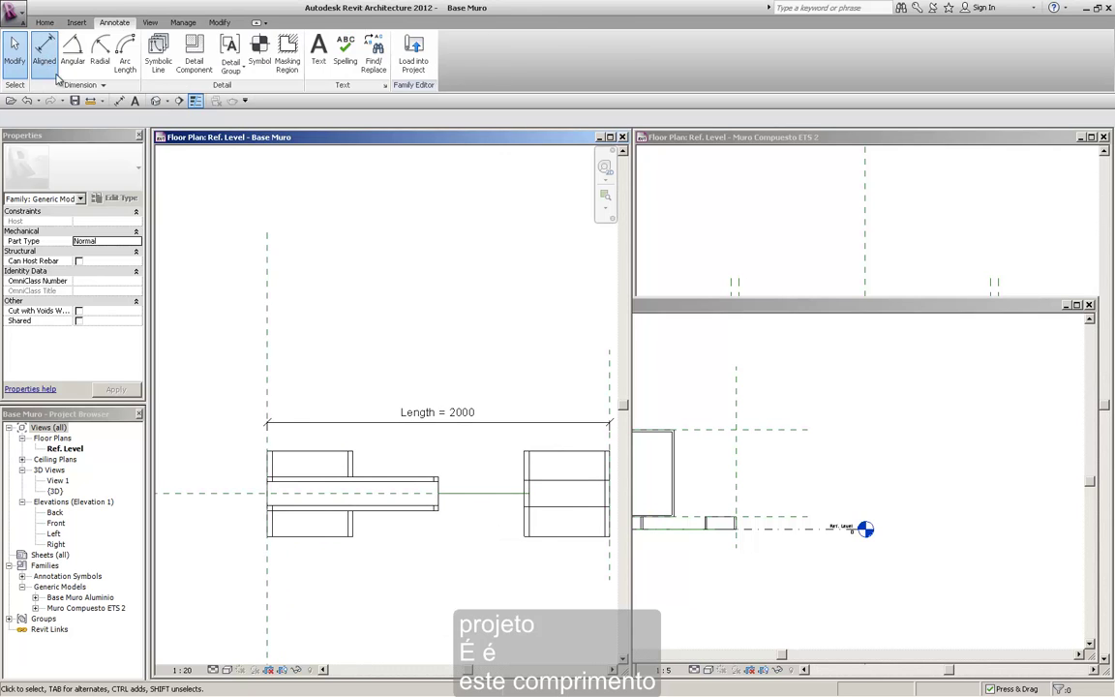
left_click(39, 49)
left_click(352, 460)
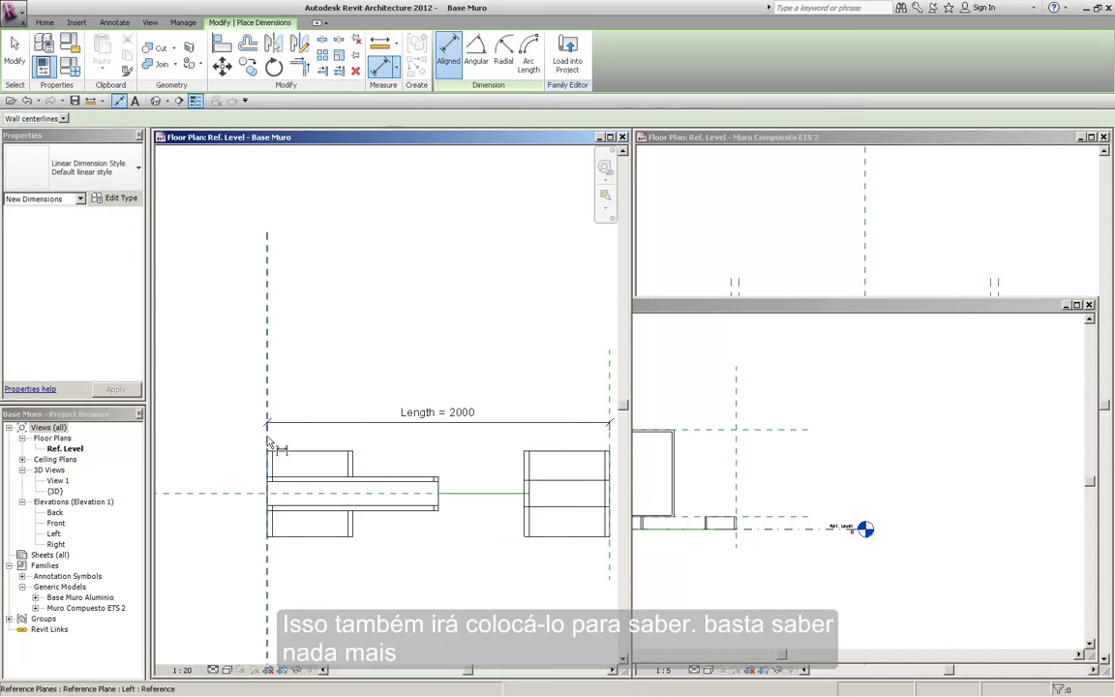
left_click(357, 463)
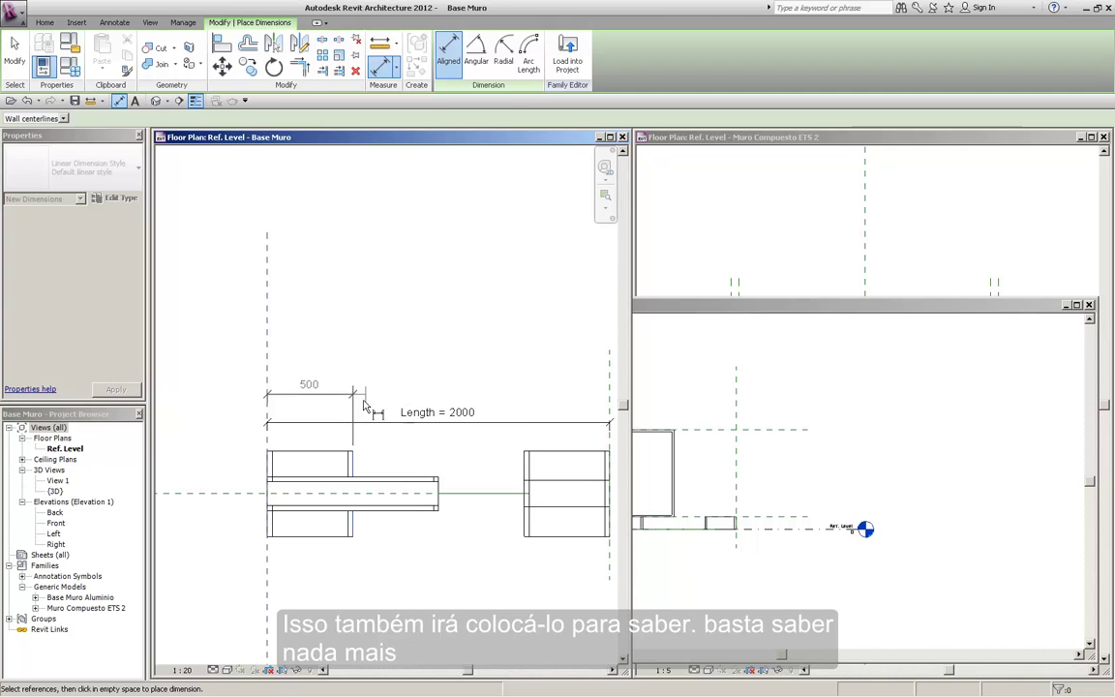
left_click(370, 407)
left_click(15, 53)
left_click(320, 400)
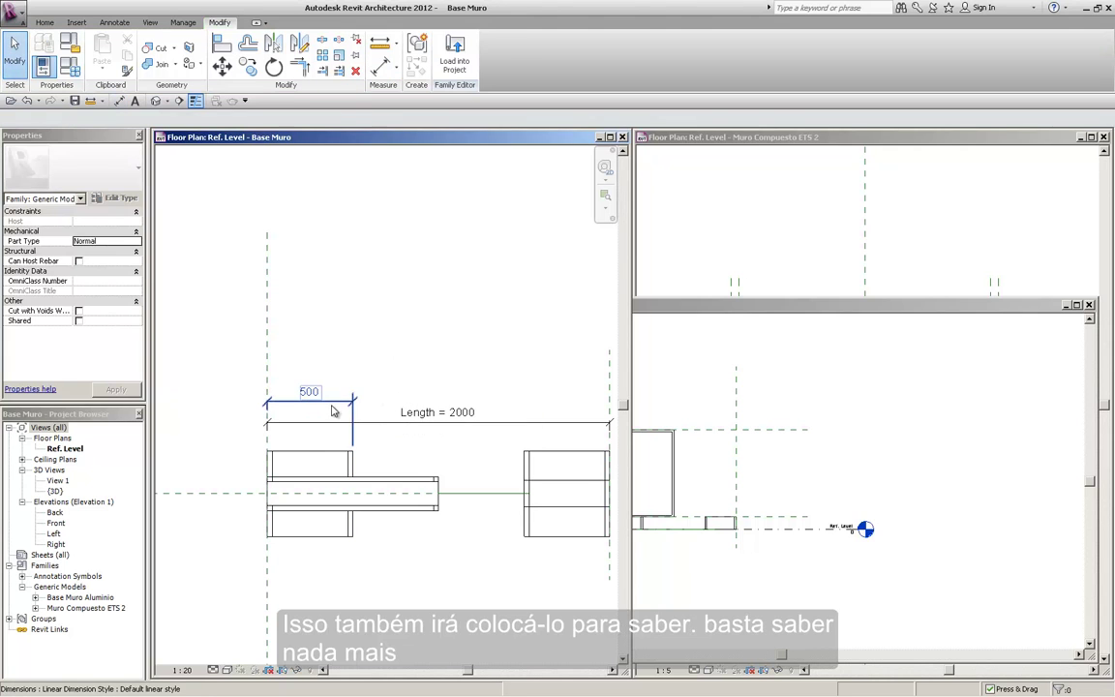
Step: Raise the Length = 2000 dimension and extend the Right reference plane upward
left_click_drag(339, 441, 336, 426)
scroll(423, 387, "down", 2)
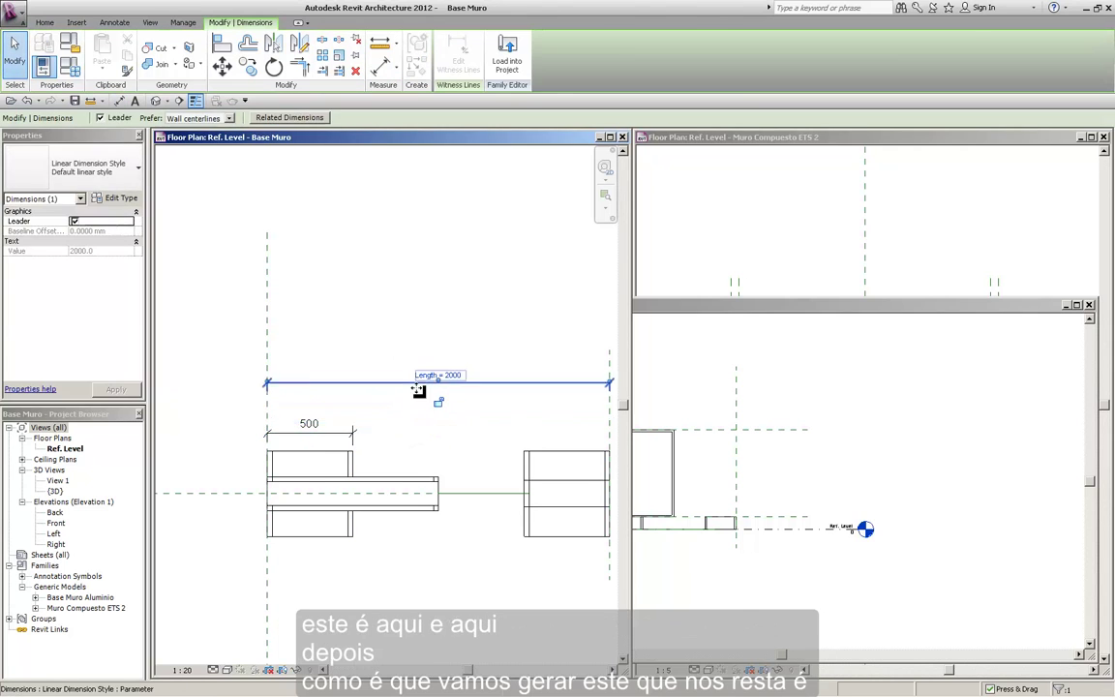
left_click(557, 364)
left_click(563, 386)
left_click_drag(563, 385, 560, 264)
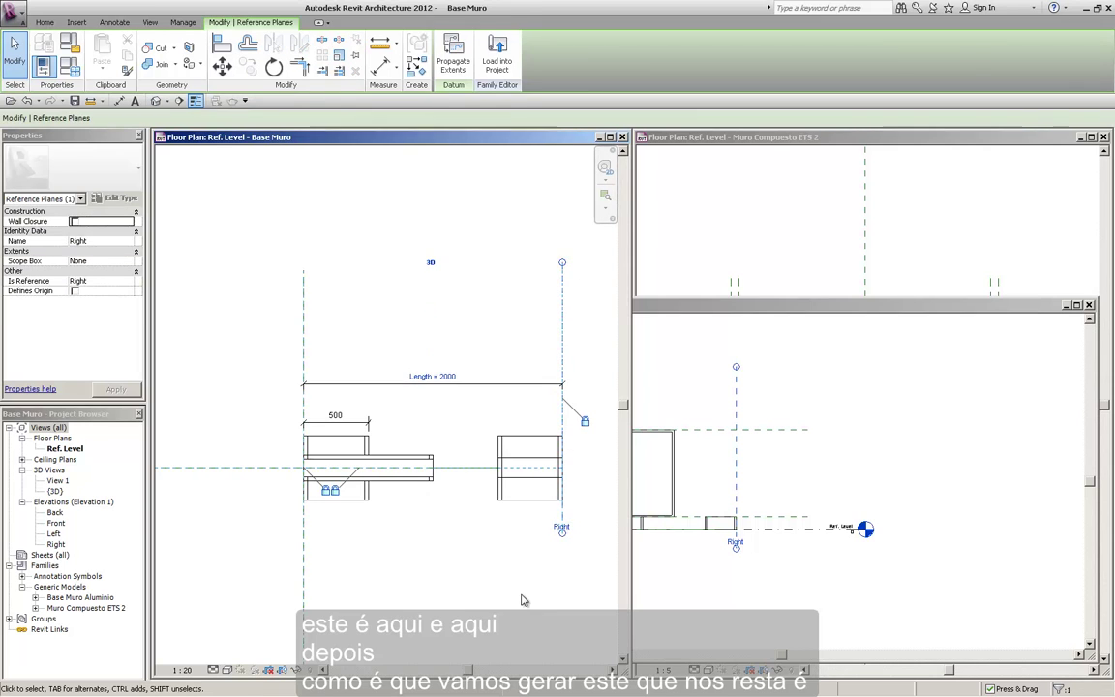
key("Escape")
left_click(564, 534)
left_click(398, 563)
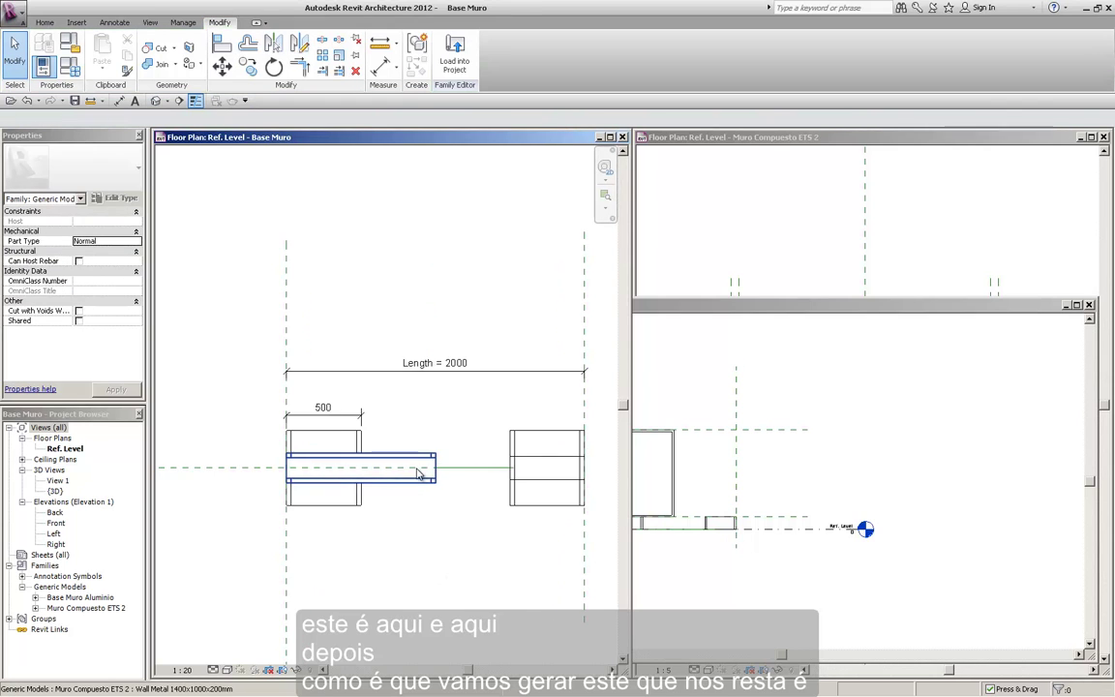
scroll(427, 484, "down", 2)
scroll(411, 463, "up", 2)
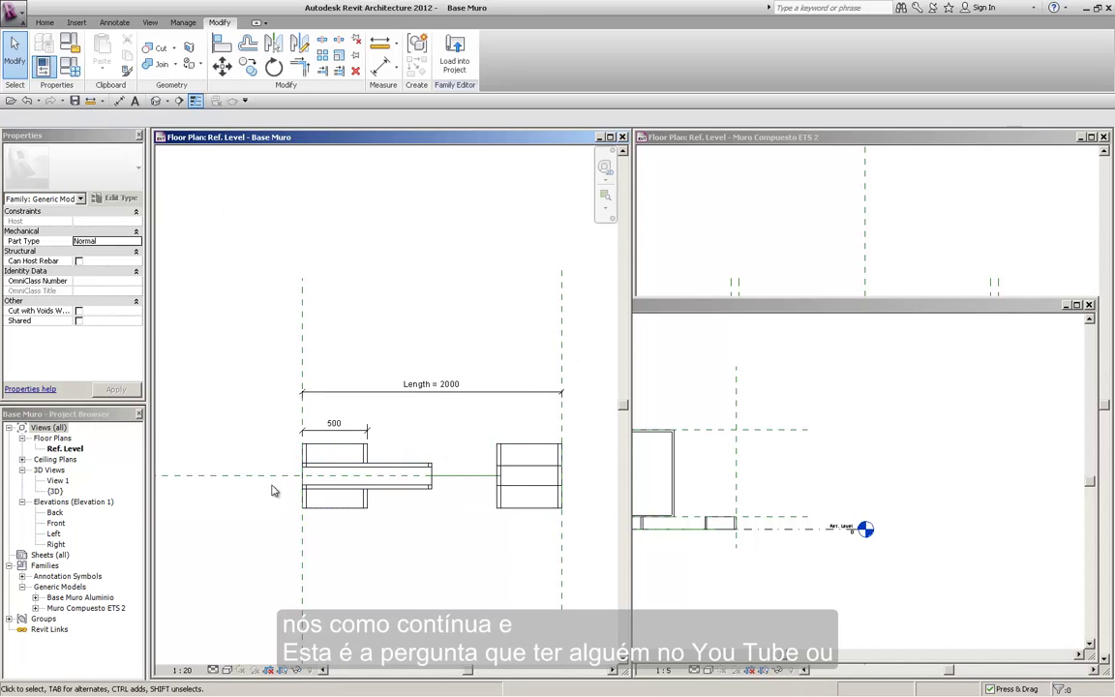
Step: View the photo of the real concrete panel wall in Windows Photo Viewer, then hide it
left_click(175, 685)
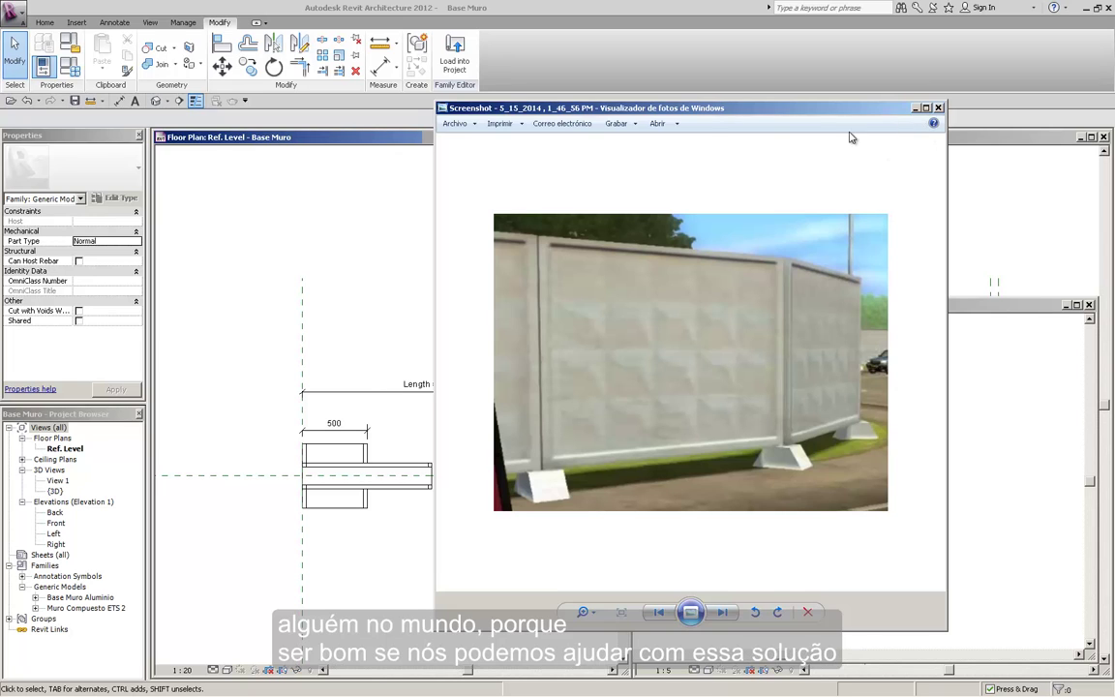
left_click(912, 110)
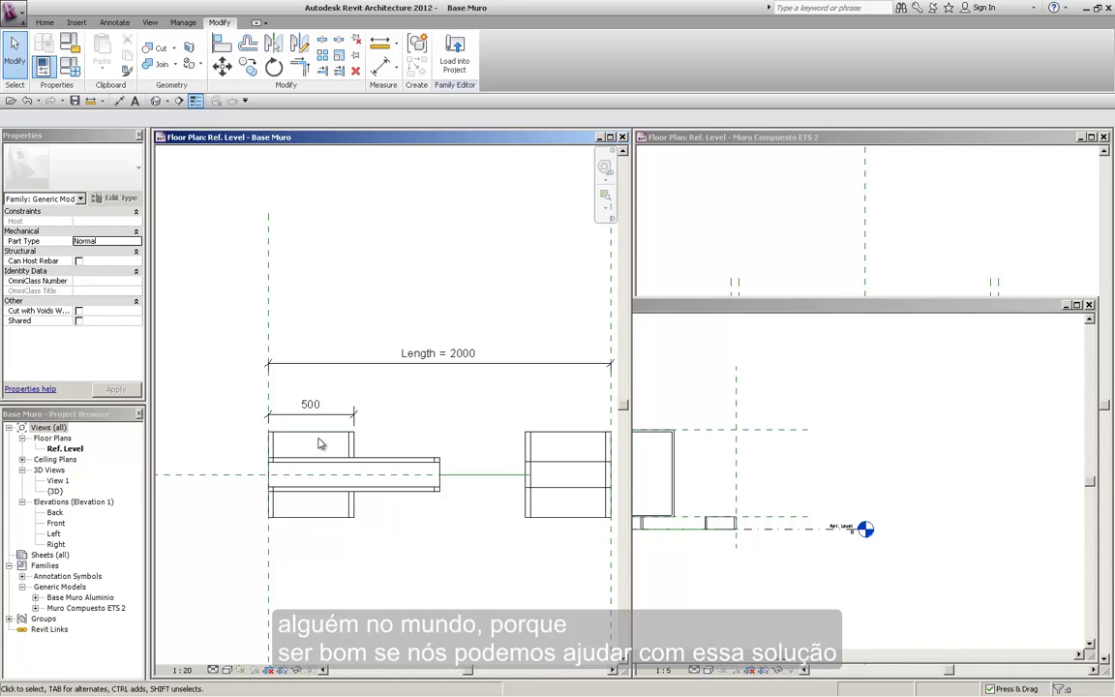
scroll(372, 452, "up", 3)
scroll(476, 476, "up", 1)
scroll(475, 476, "down", 3)
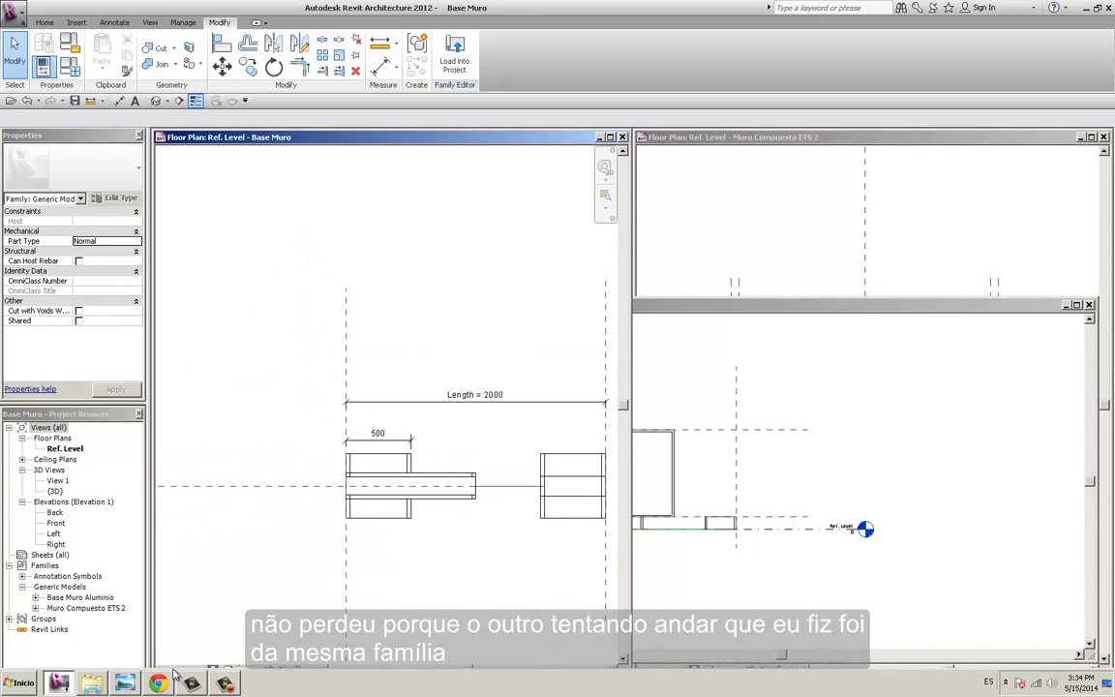
Step: Go up to the Muro Compuesto ETS folder and open Muro Compuesto ETS2 Line Based
left_click(92, 683)
left_click(302, 182)
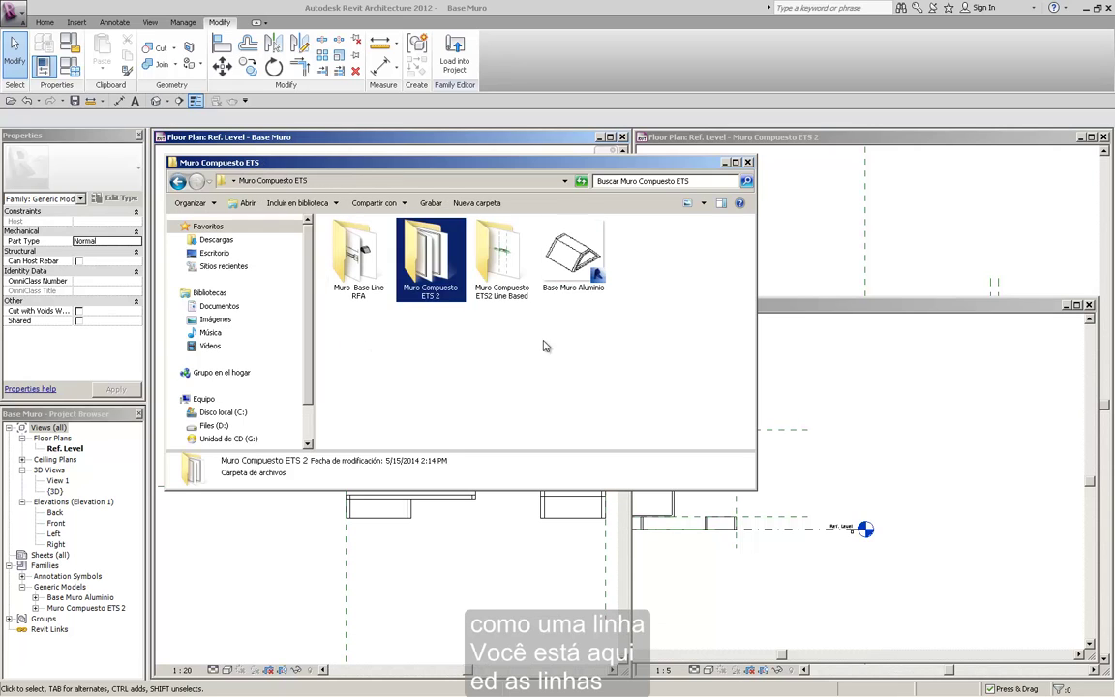
double_click(452, 247)
Step: Open the Muro Compuesto 200mm Line Based_ETS 2 family file in Revit
left_click(386, 275)
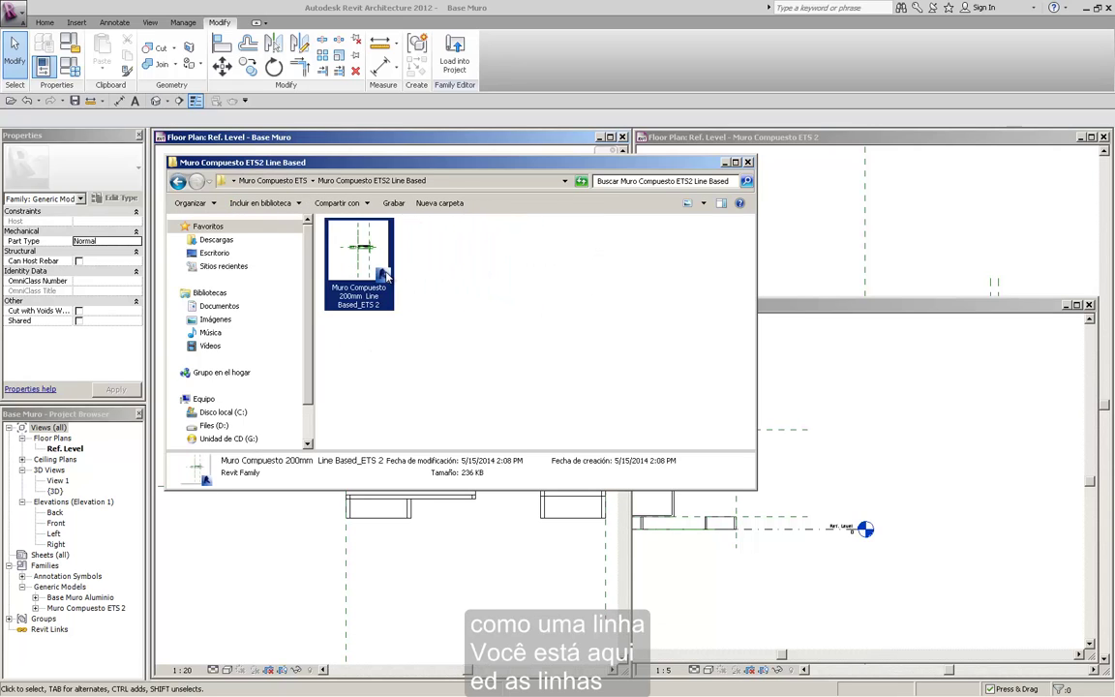
right_click(318, 252)
left_click(353, 258)
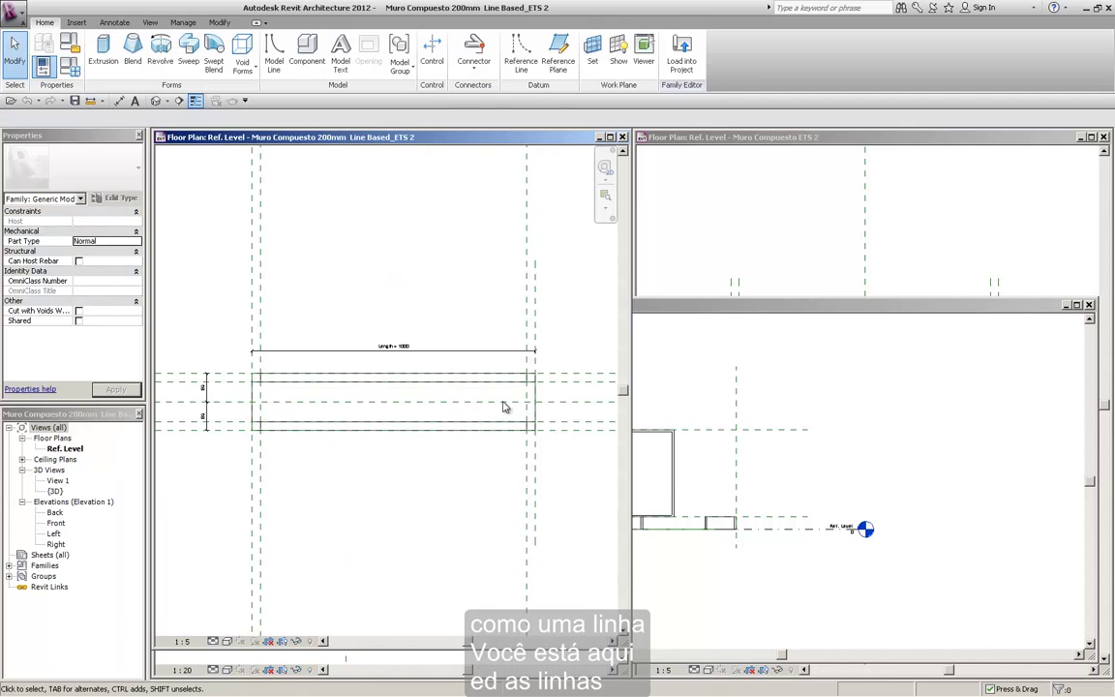
scroll(385, 260, "down", 1)
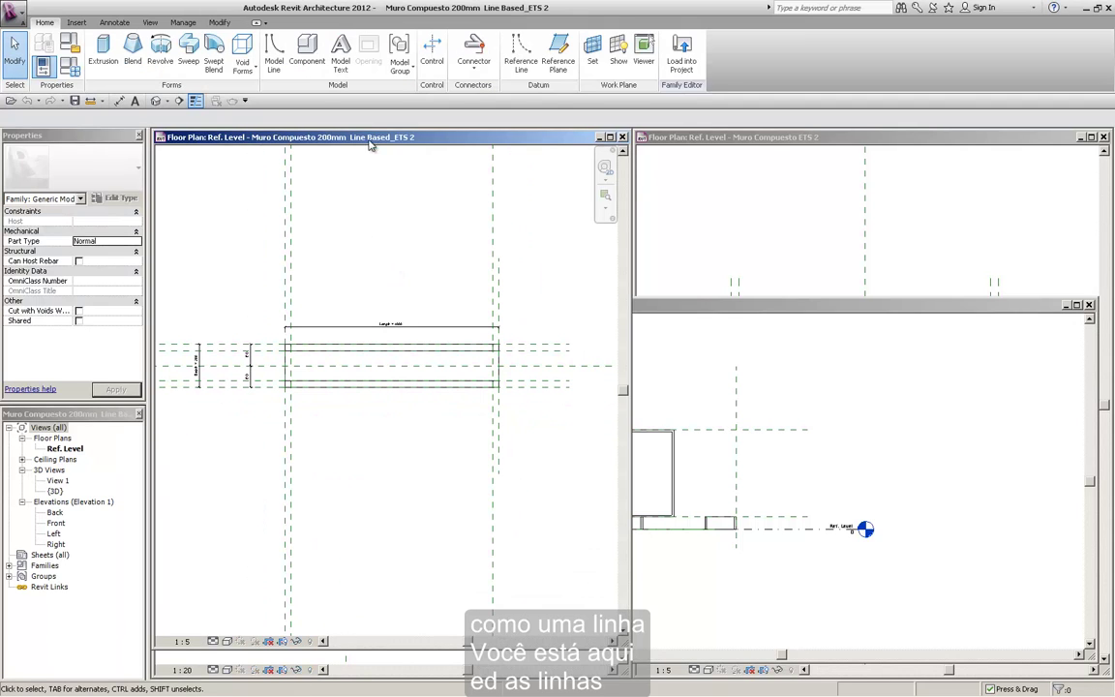
Step: Show the family's default 3D view orbited and maximized, then bring up the Application menu
left_click(155, 100)
scroll(501, 284, "down", 1)
scroll(489, 305, "down", 1)
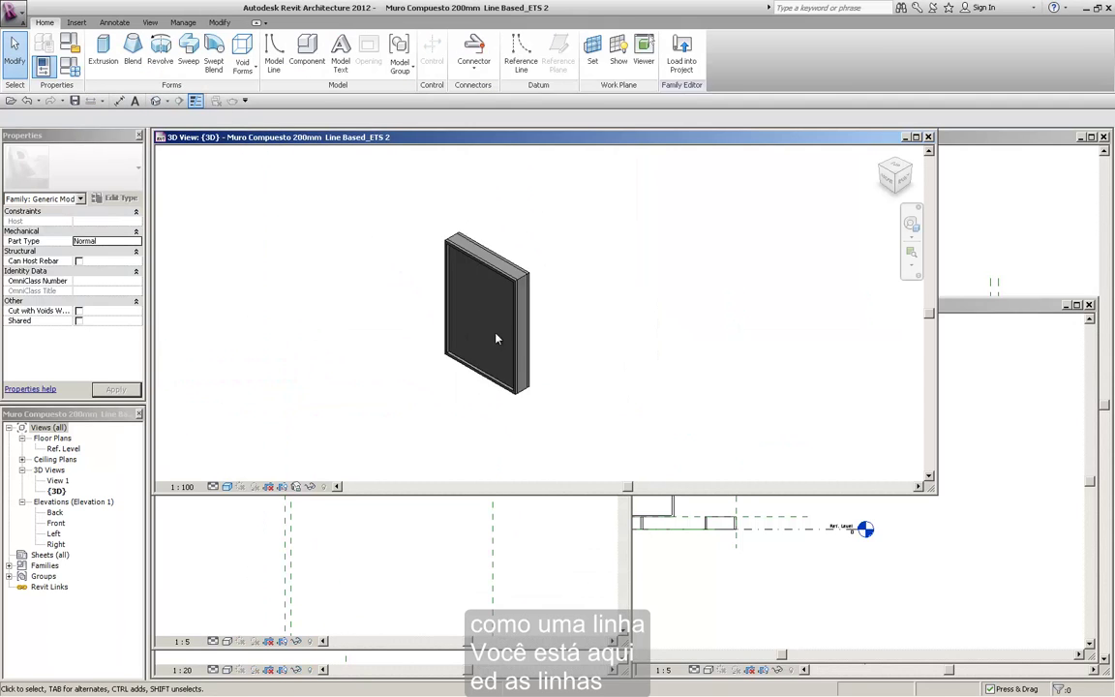
mouse_move(496, 339)
middle_mouse_down("shift")
mouse_move(780, 351)
mouse_move(846, 231)
mouse_move(896, 174)
middle_mouse_up("shift")
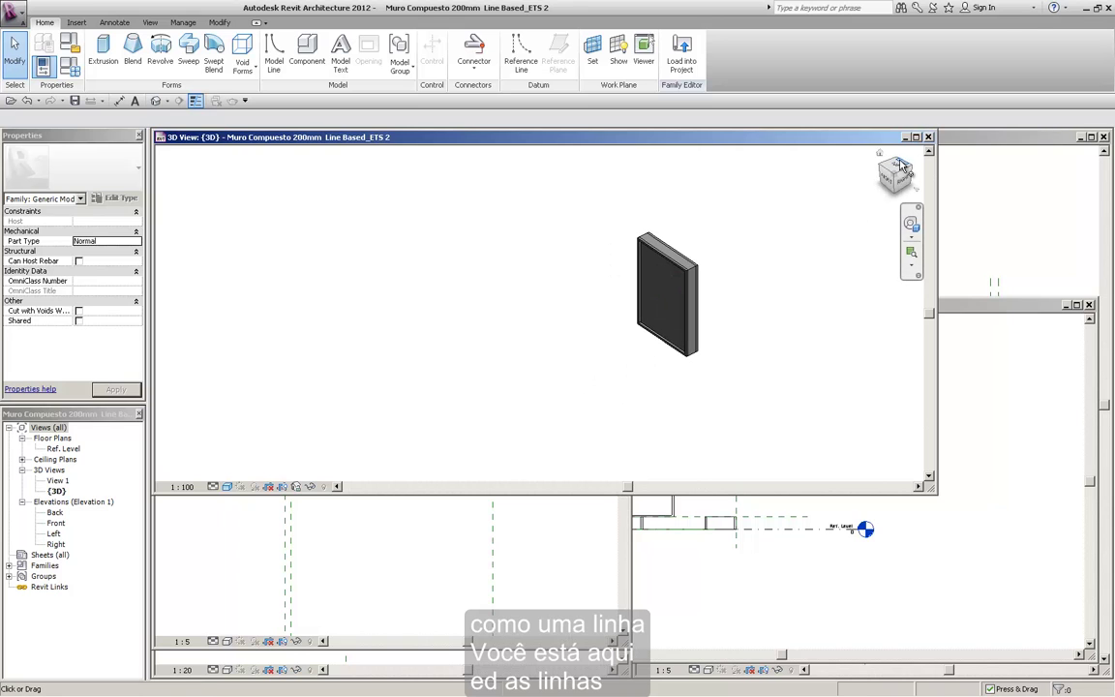
left_click(916, 136)
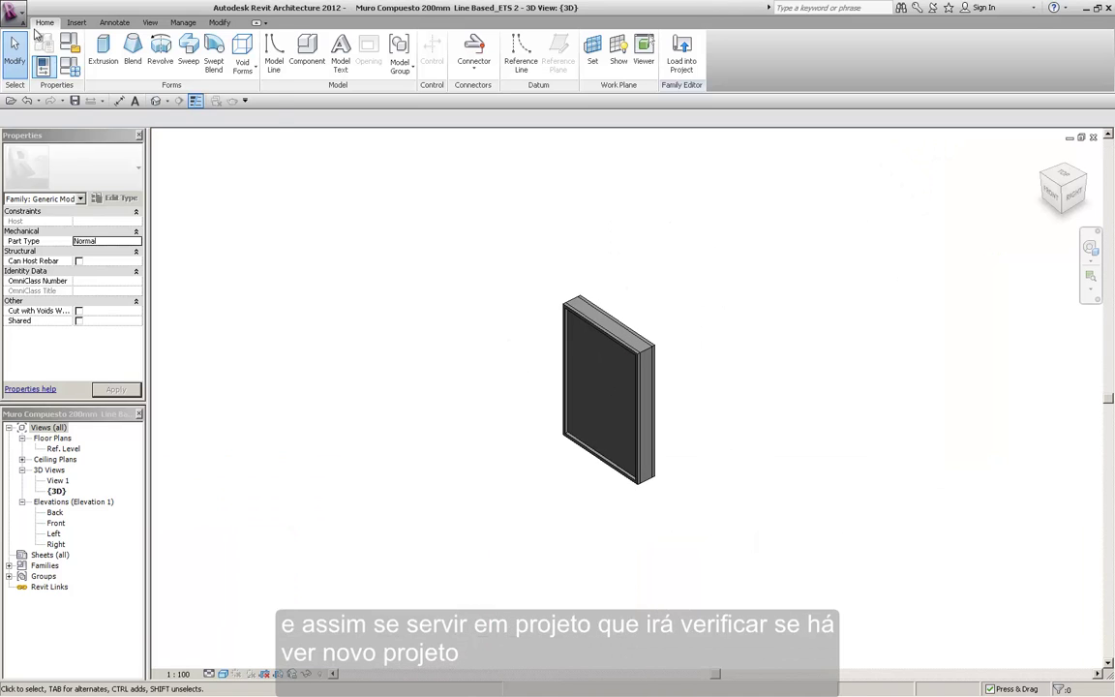
left_click(14, 22)
mouse_move(42, 59)
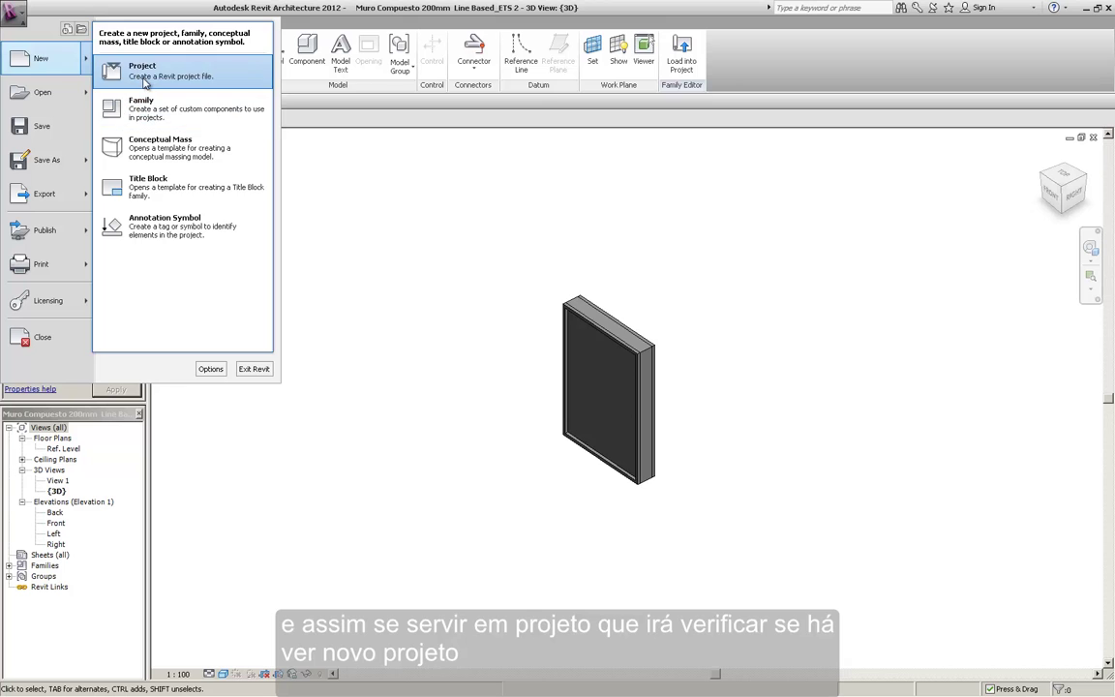
Step: Create a new project, Project4, from the default template
left_click(144, 83)
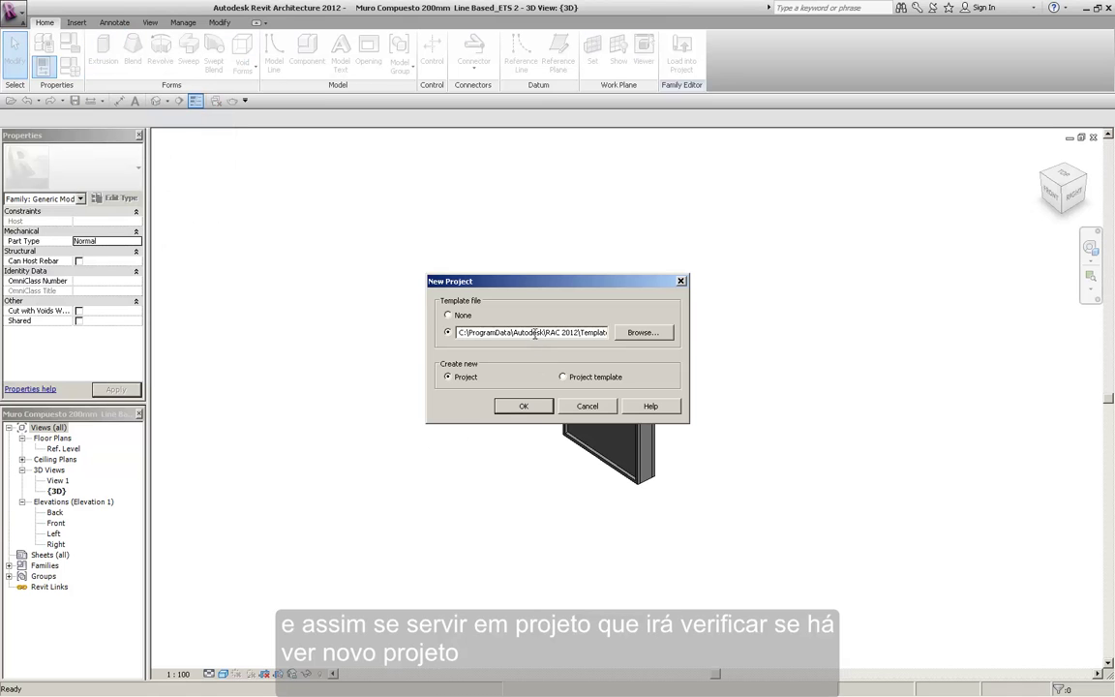
left_click(524, 406)
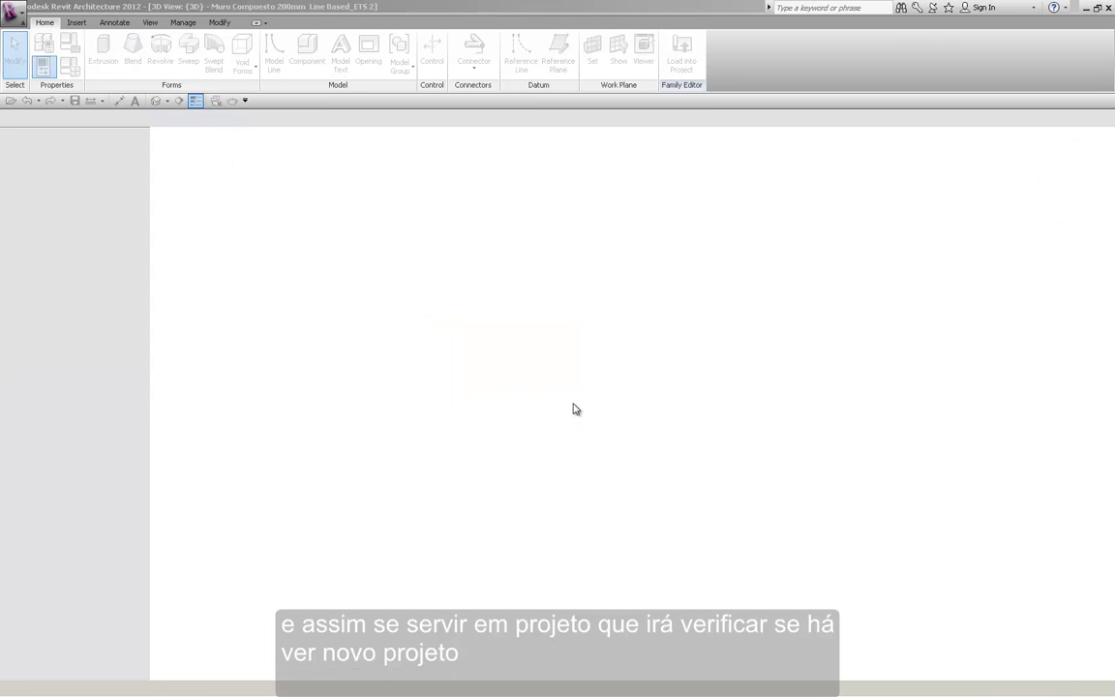
left_click(298, 446)
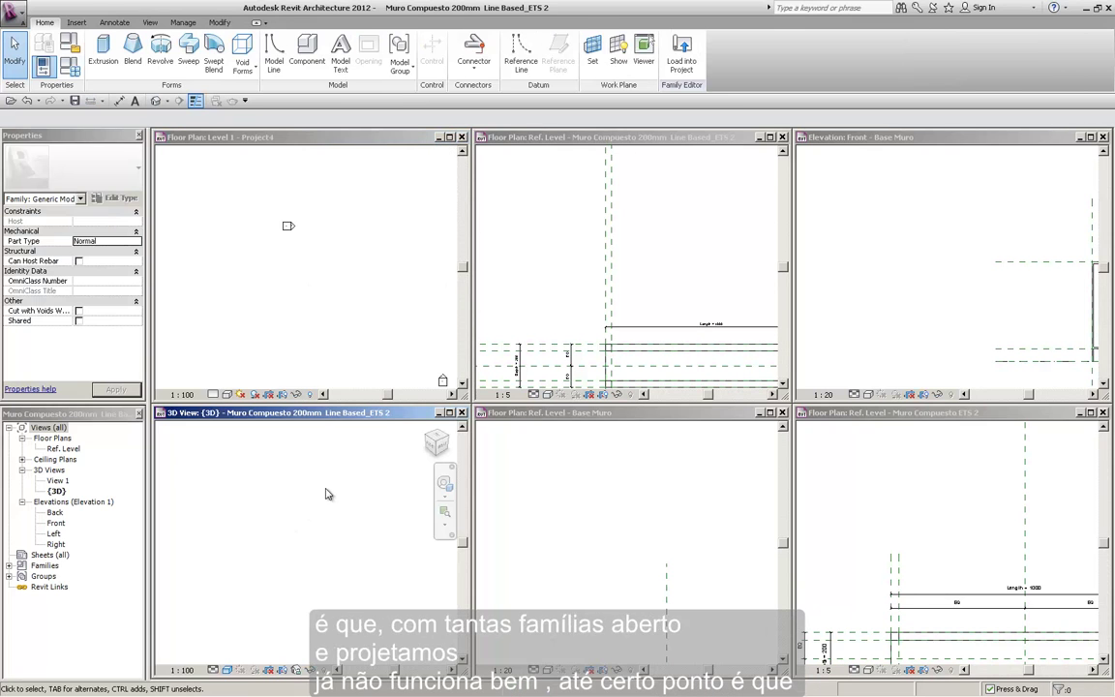
Step: Close the family's extra 3D view, leaving its Ref. Level plan active, and start Load into Project
scroll(530, 380, "down", 2)
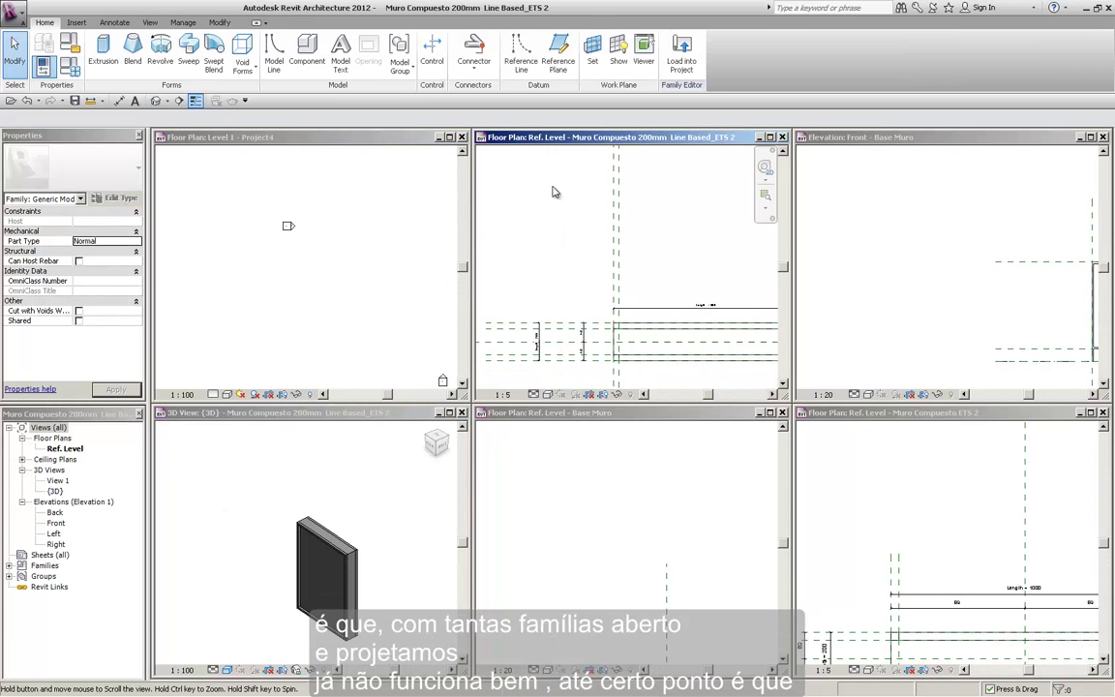
scroll(531, 380, "down", 2)
scroll(531, 380, "down", 2)
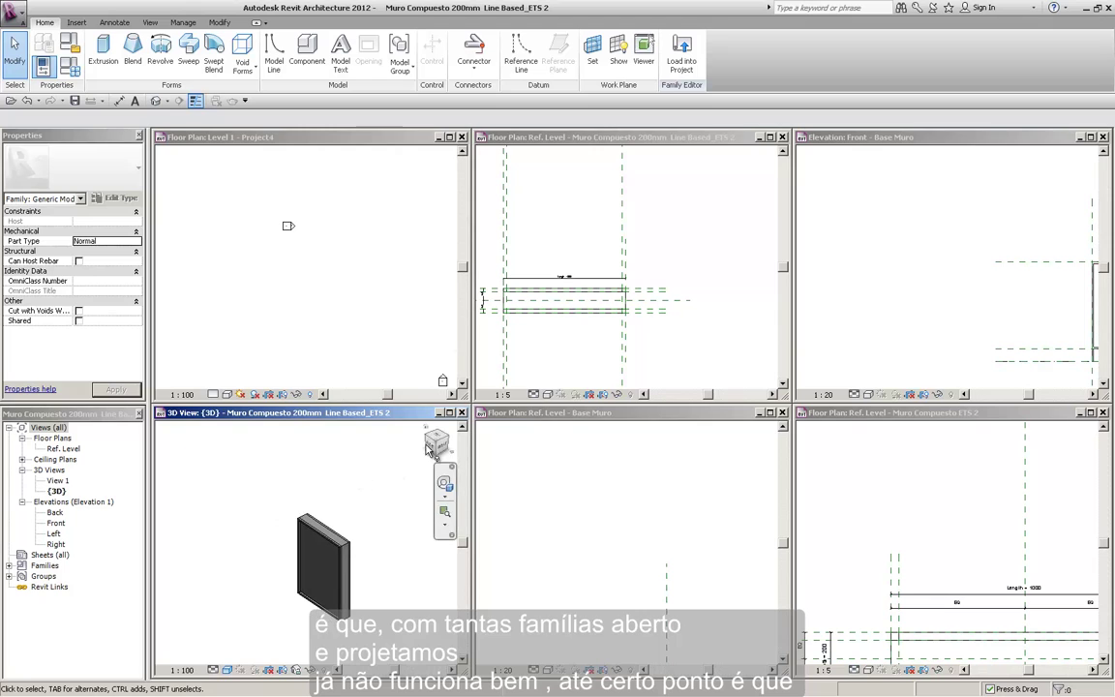
left_click(531, 275)
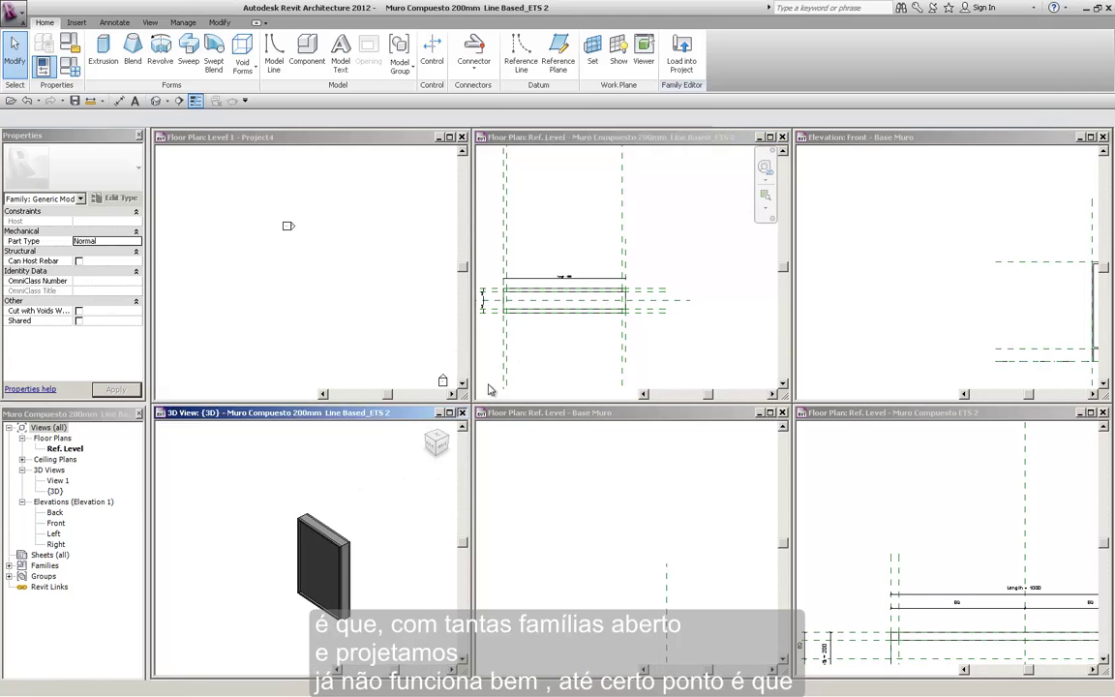
left_click(461, 412)
middle_click_drag(662, 261, 714, 261)
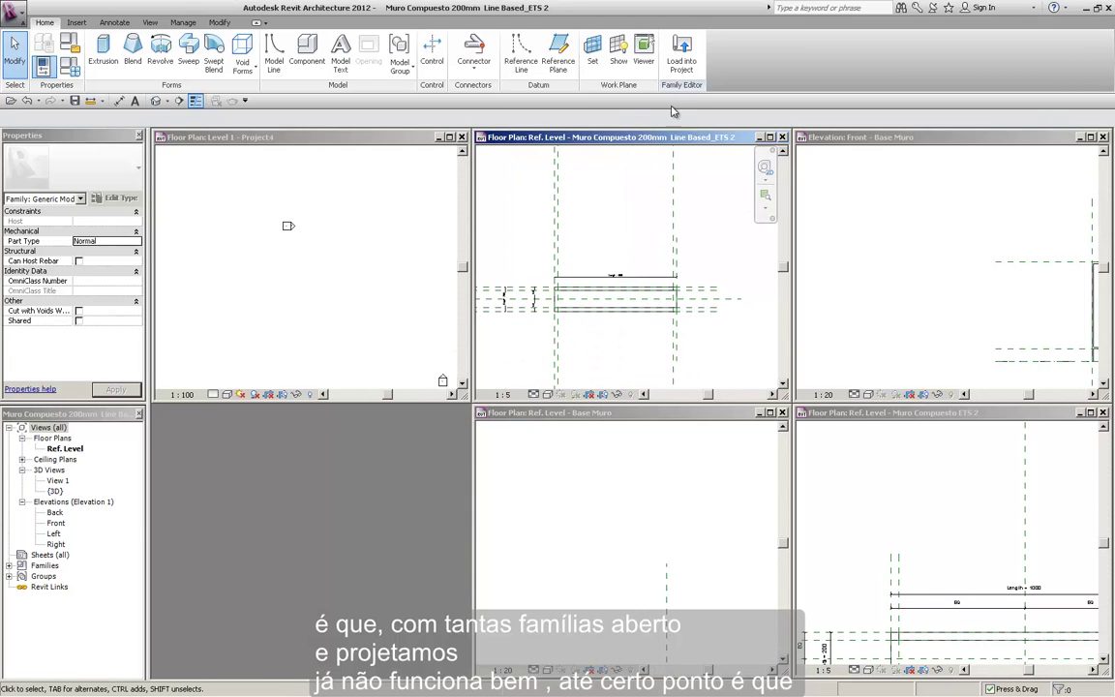
left_click(681, 60)
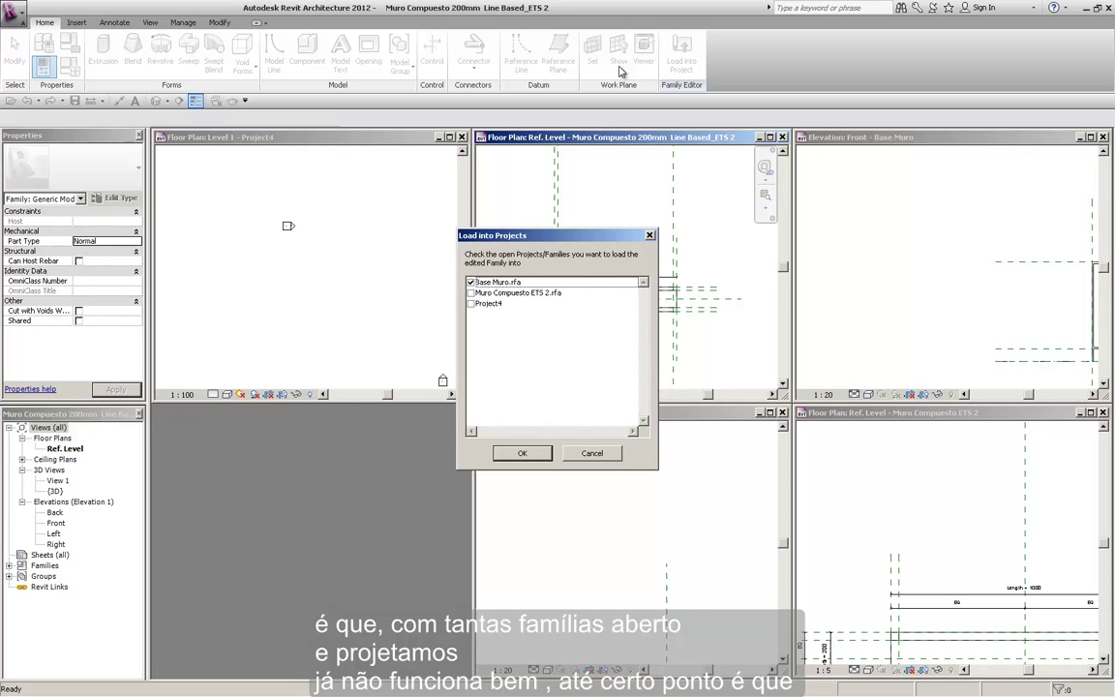
Step: Load the family into Project4 only, leaving Base Muro.rfa unticked
left_click(471, 303)
left_click(471, 282)
left_click(522, 450)
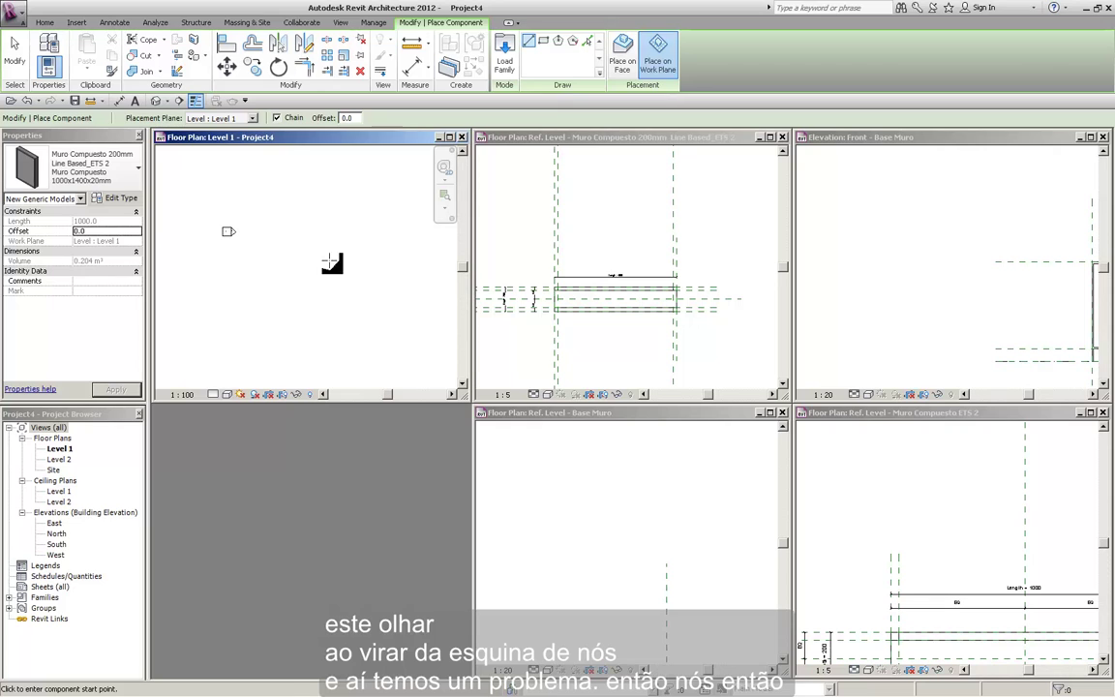
Step: Place an L-shaped chain of Muro Compuesto panels on the Level 1 plan
left_click(348, 259)
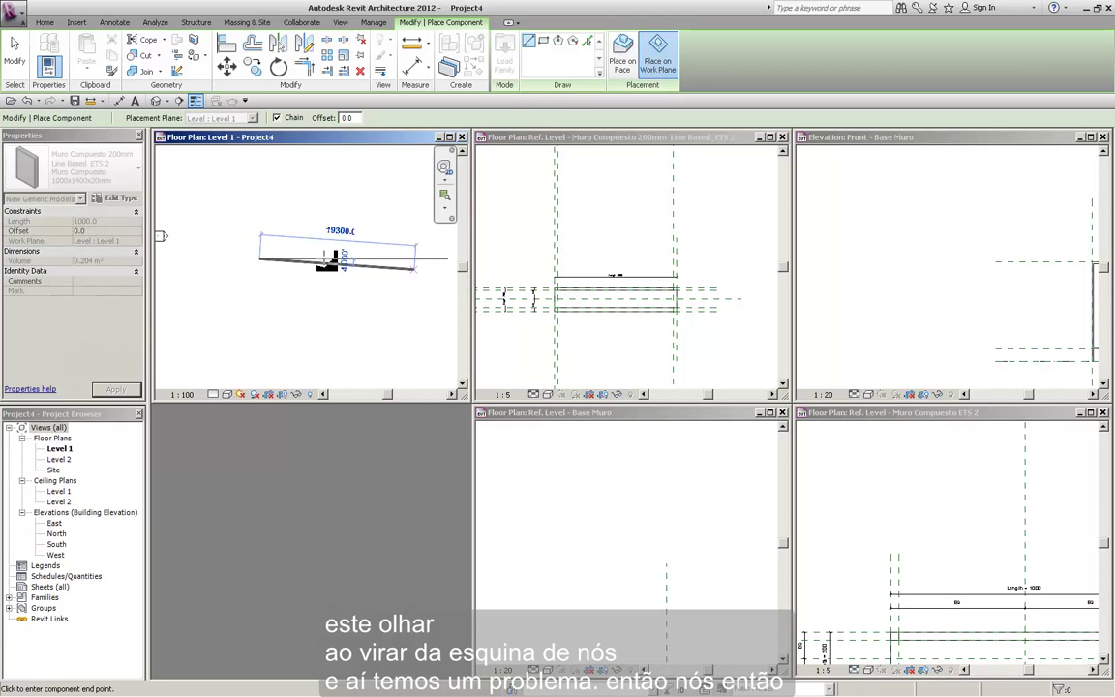
left_click(349, 334)
scroll(328, 258, "up", 3)
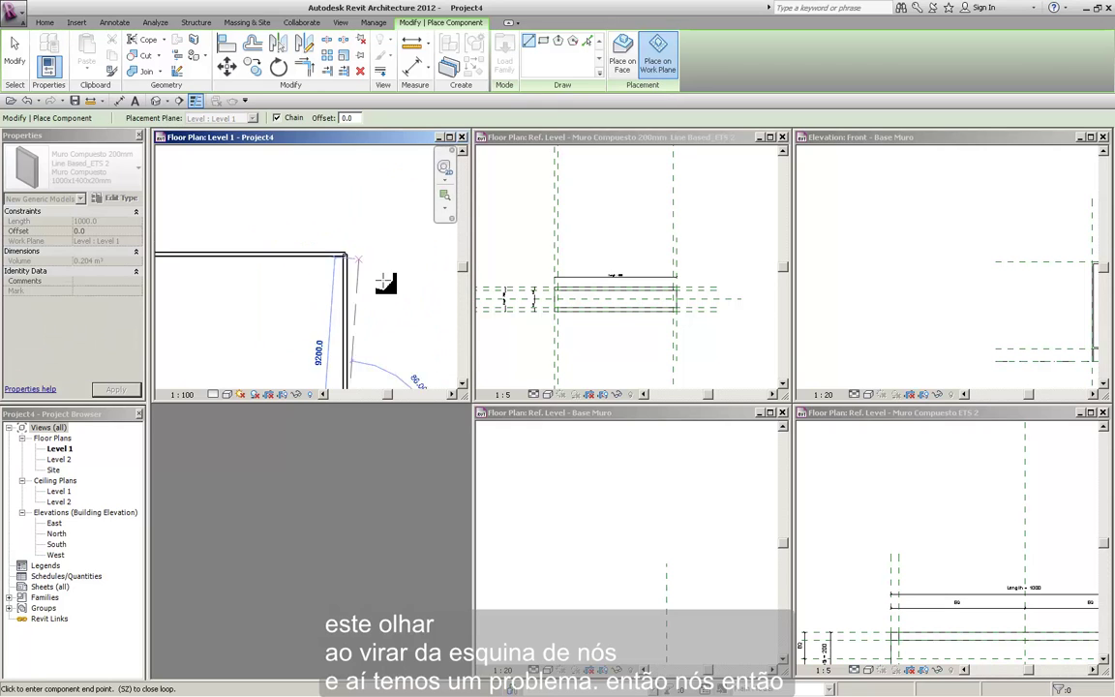
left_click(14, 46)
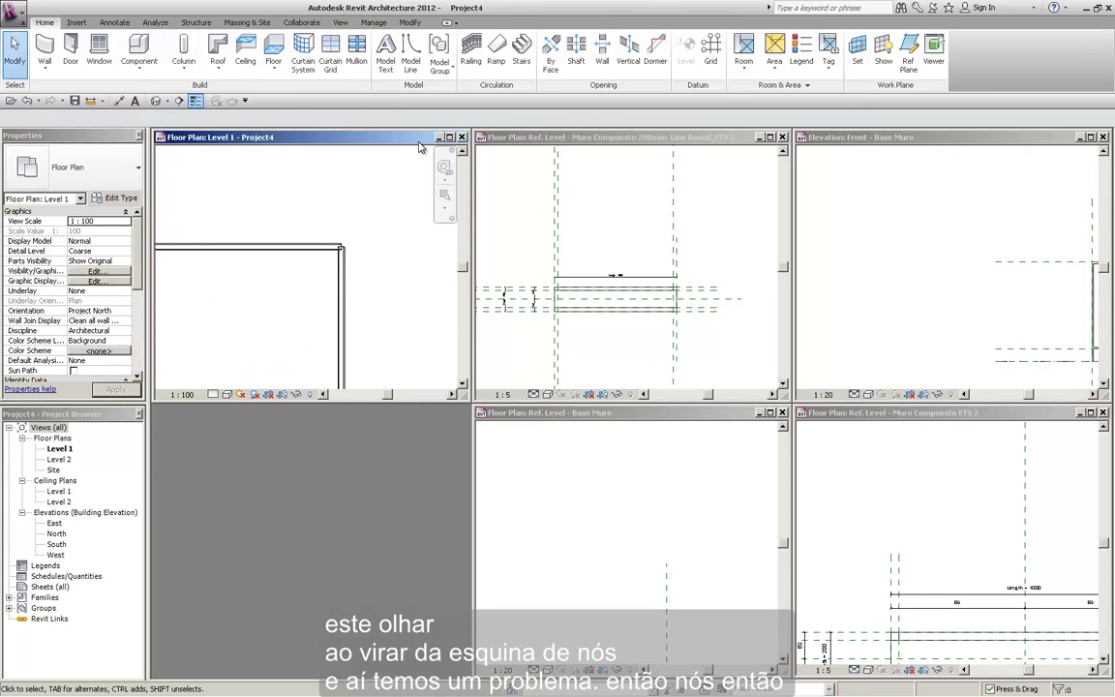
left_click(449, 137)
middle_click_drag(454, 292, 501, 354)
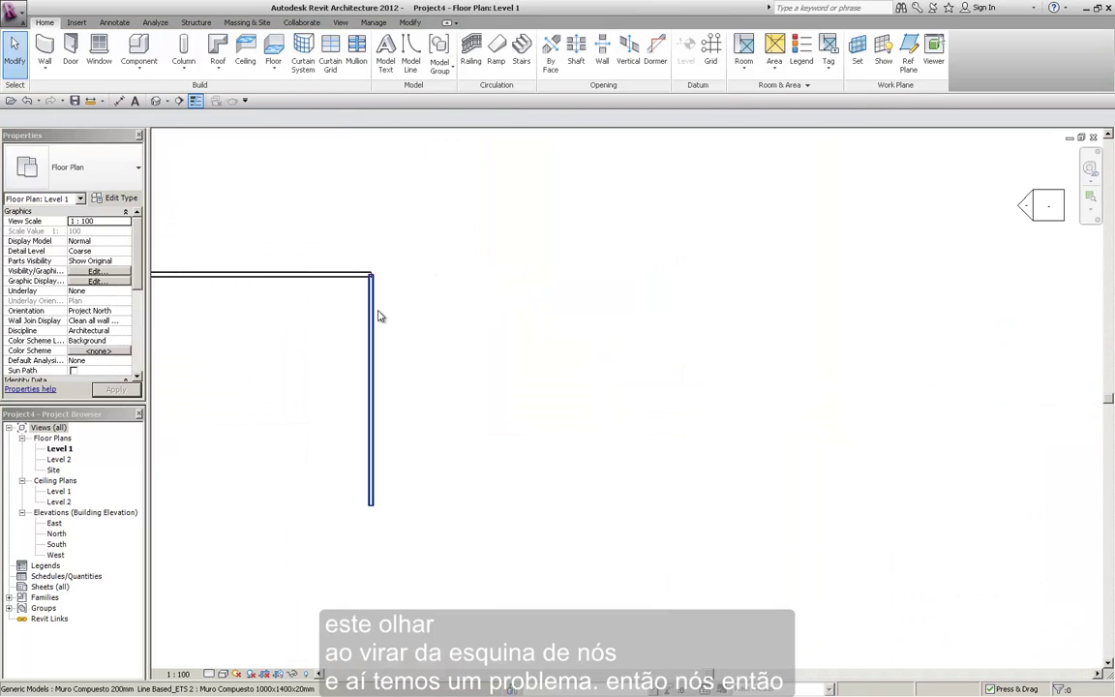
Step: Place a separate straight horizontal panel with CM, then start a vertical panel beside it
key("c")
key("m")
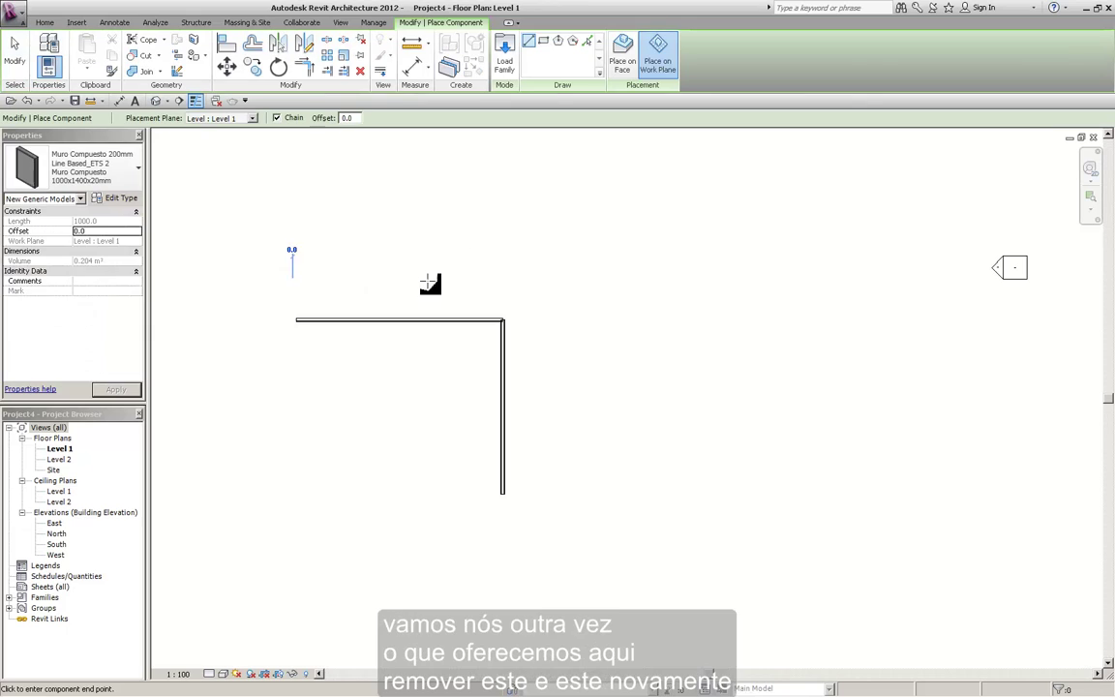
left_click(292, 280)
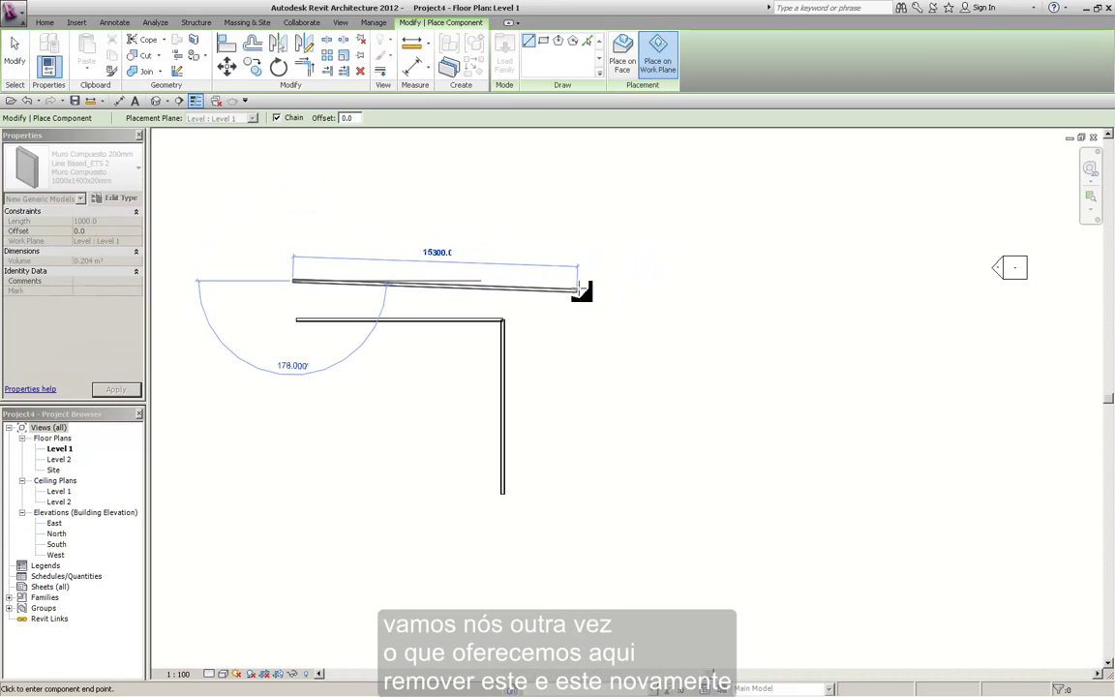
left_click(580, 283)
key("Escape")
key("Escape")
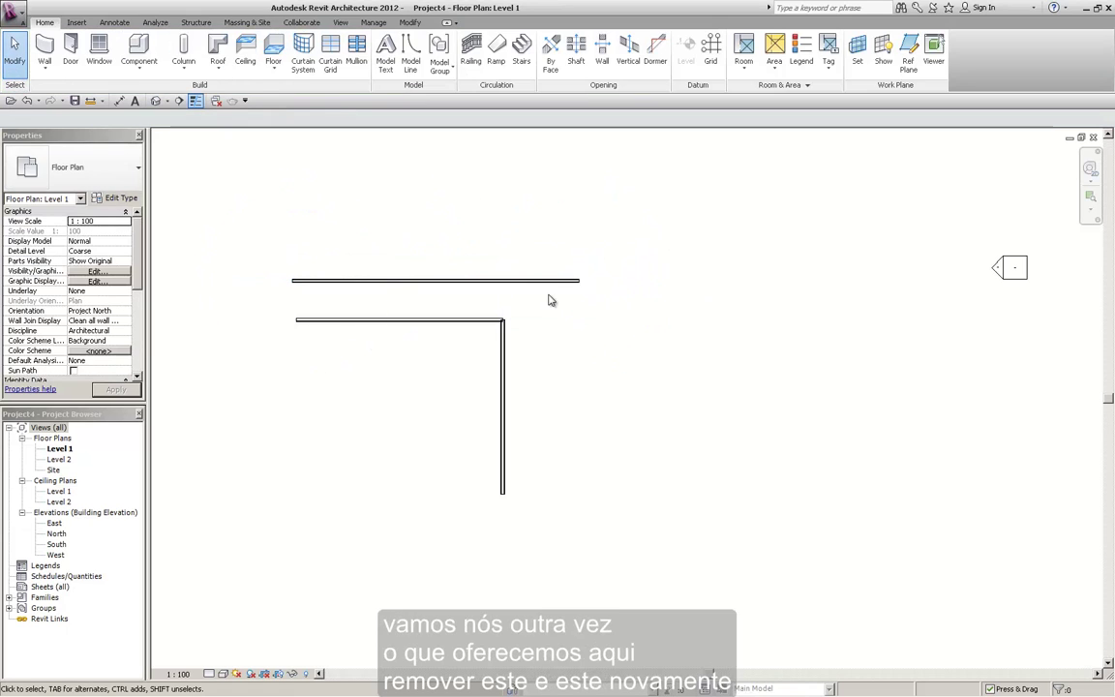
scroll(548, 300, "up", 1)
key("m")
left_click(599, 299)
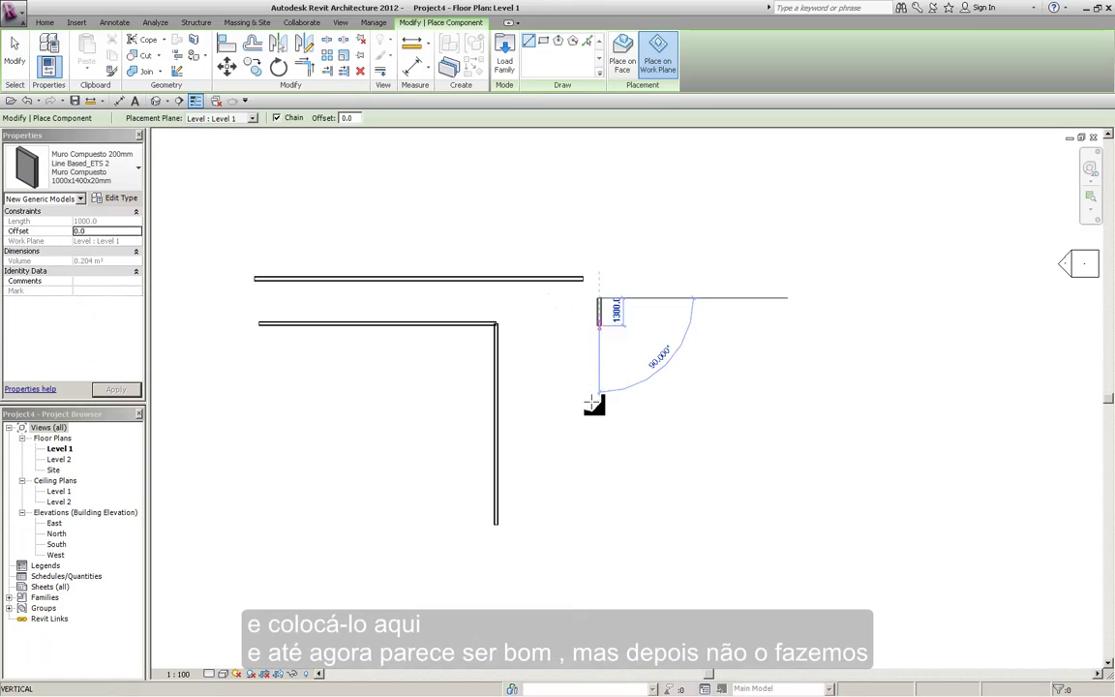
Step: Finish the vertical panel, then select it and nudge it left toward the corner
left_click(606, 505)
key("Escape")
key("Escape")
scroll(601, 329, "up", 2)
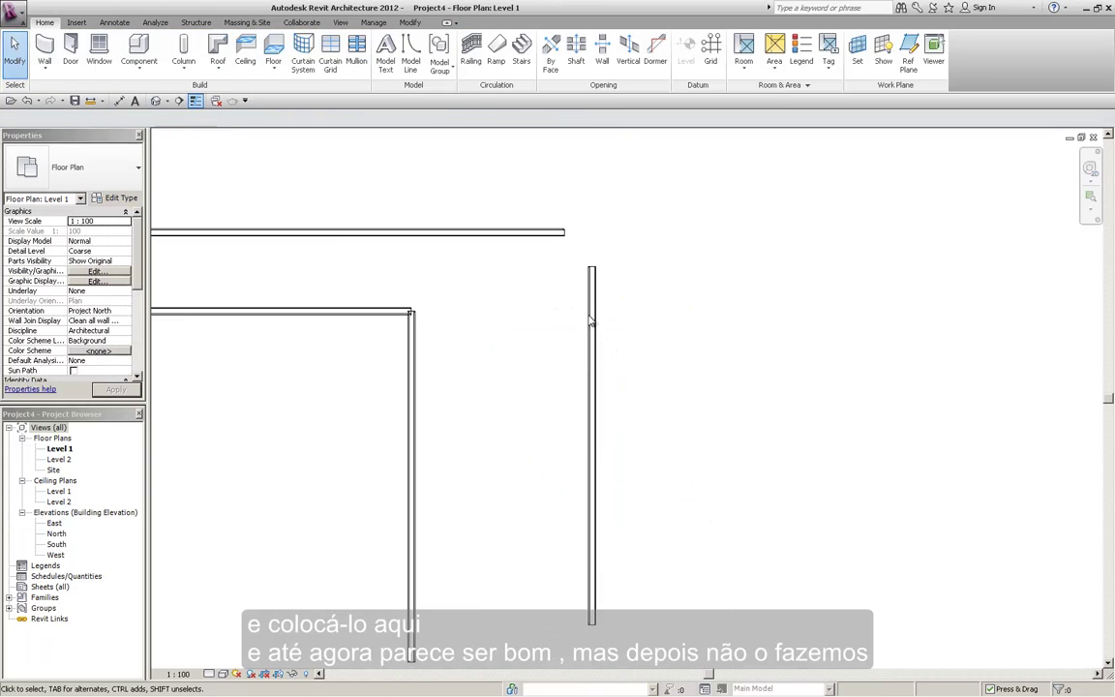
left_click(595, 298)
left_click_drag(594, 298, 572, 293)
scroll(572, 252, "up", 5)
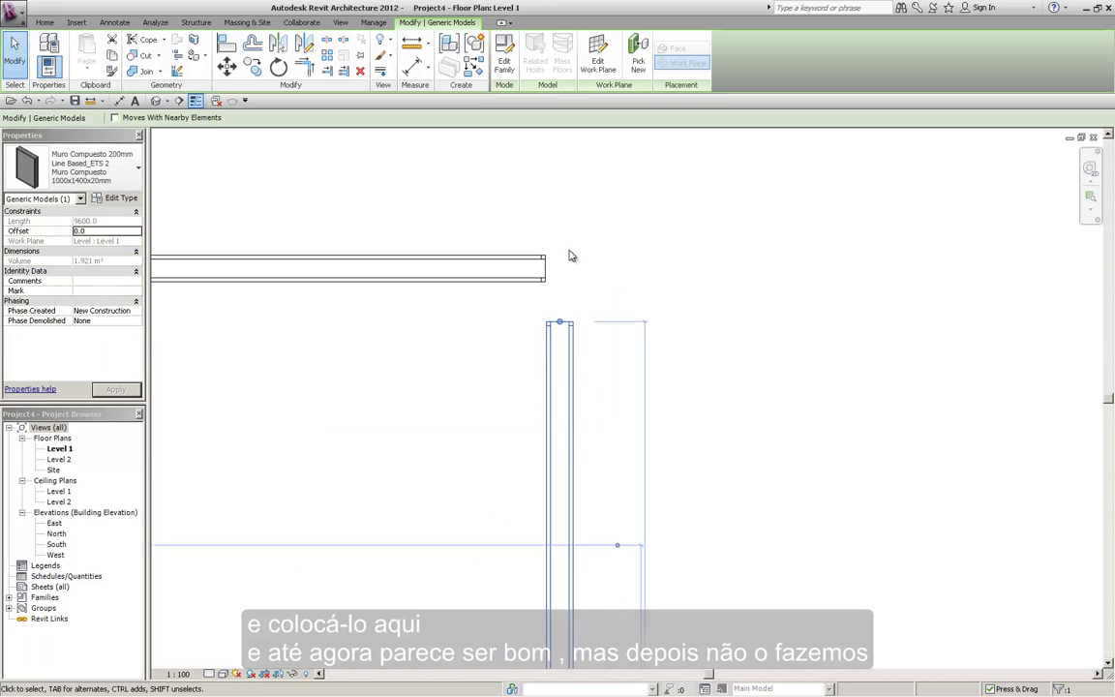
Step: Move the vertical panel by its top corner up beside the horizontal panel's end
left_click(226, 65)
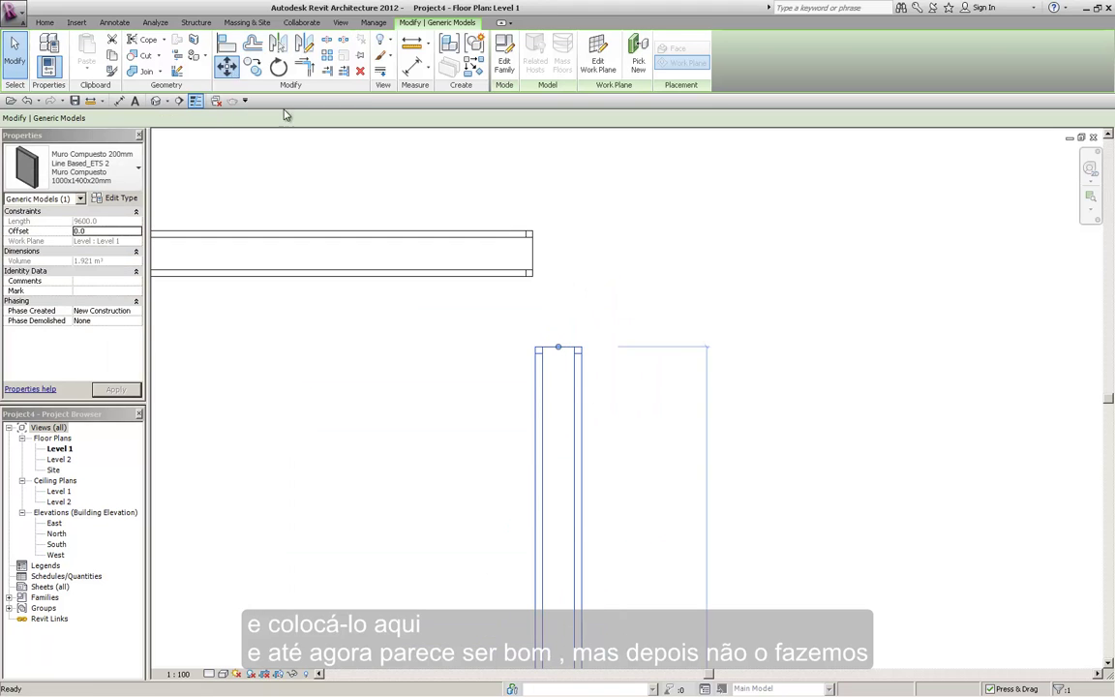
left_click(537, 347)
left_click(538, 236)
scroll(450, 212, "up", 2)
key("Escape")
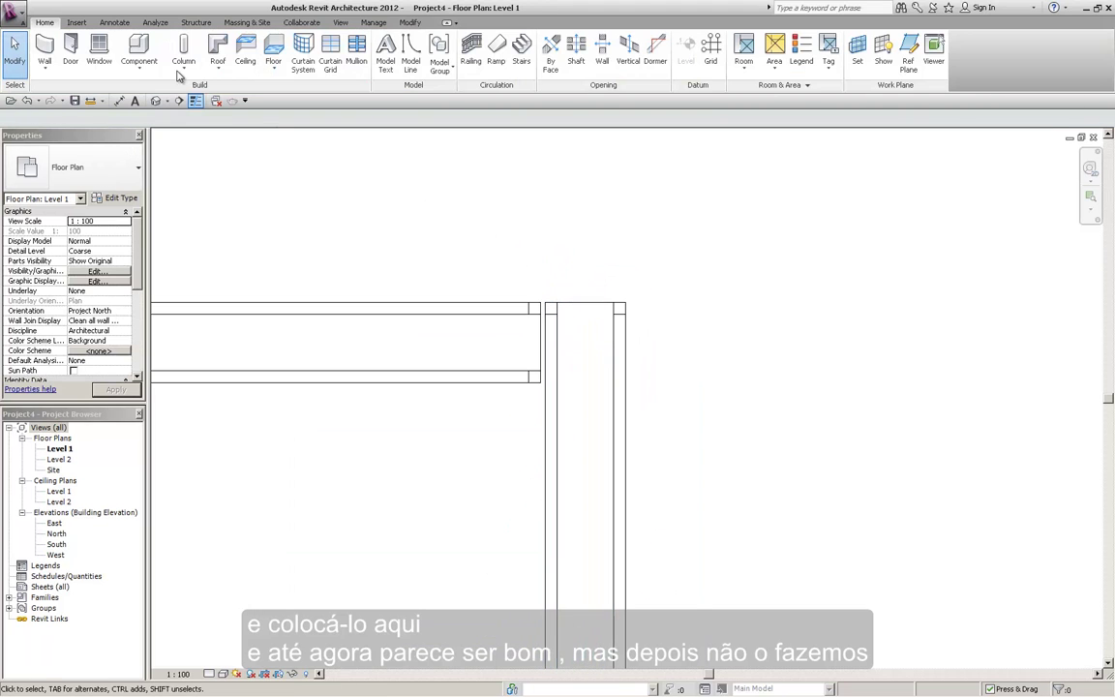
scroll(580, 310, "up", 1)
Step: Move the vertical panel again so it snaps exactly onto the horizontal panel's end
left_click(580, 314)
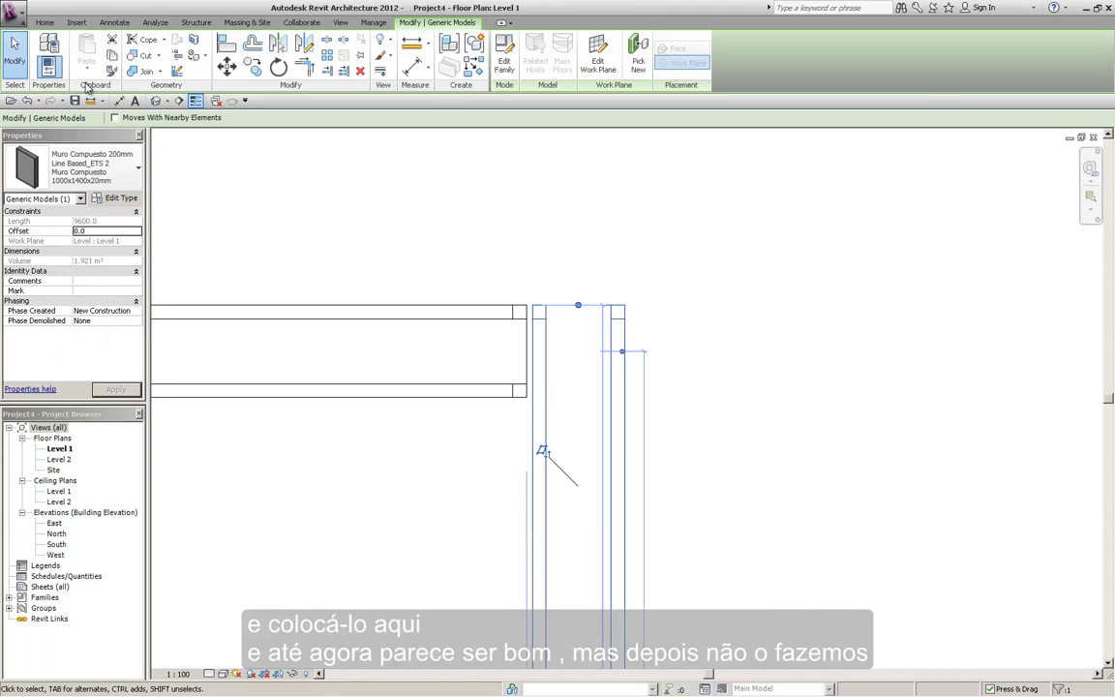
middle_click_drag(501, 150, 341, 157)
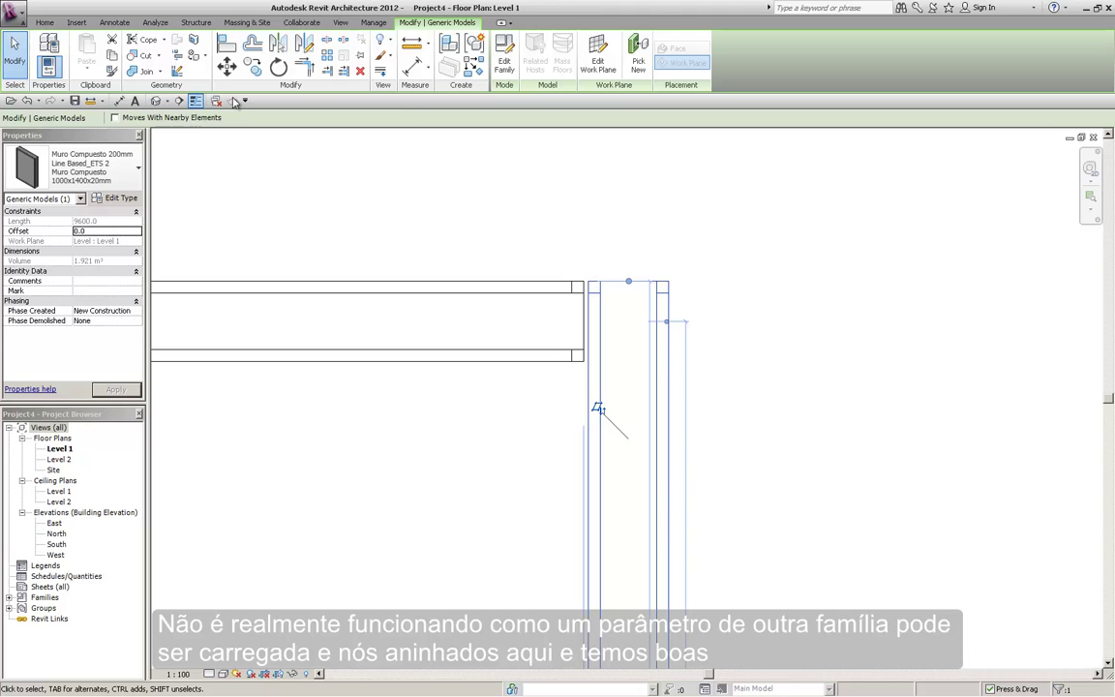
left_click(225, 65)
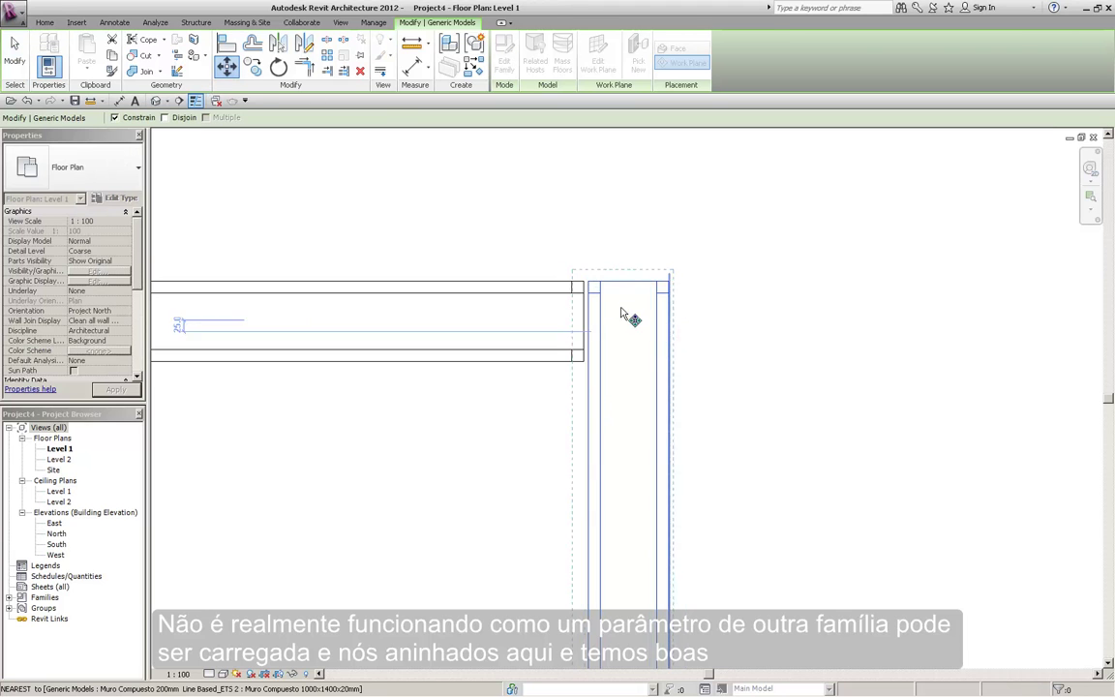
left_click(578, 280)
left_click(572, 282)
key("Escape")
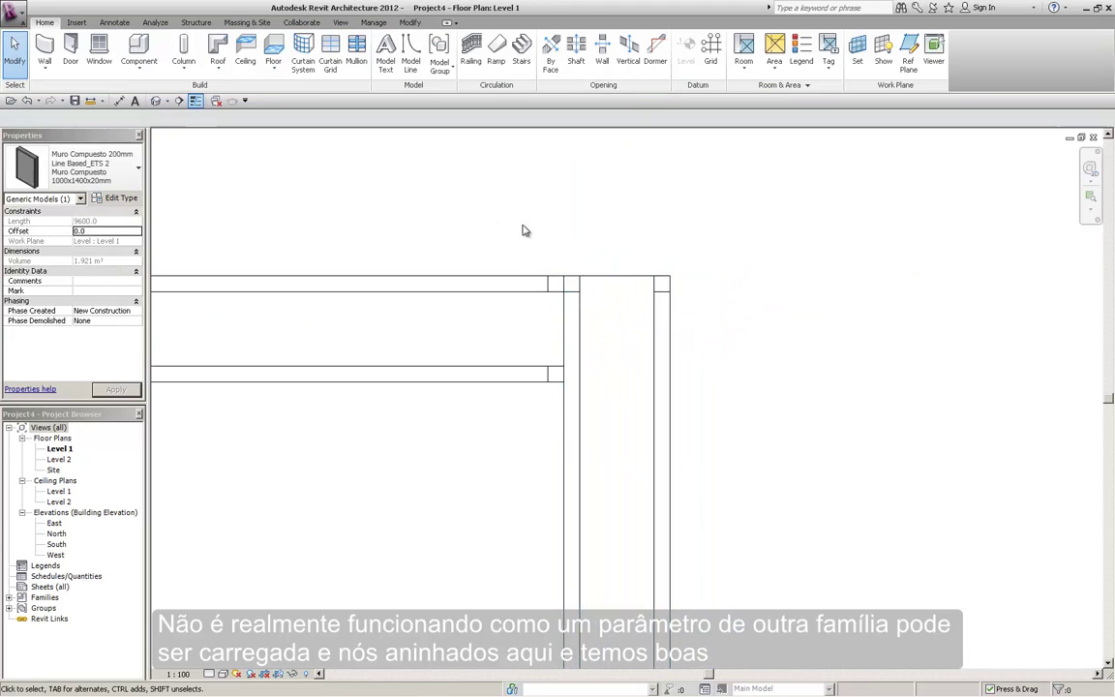
Step: Open Project4's default 3D view, orbit, switch to the Top view, and select the upper horizontal panel
left_click(153, 102)
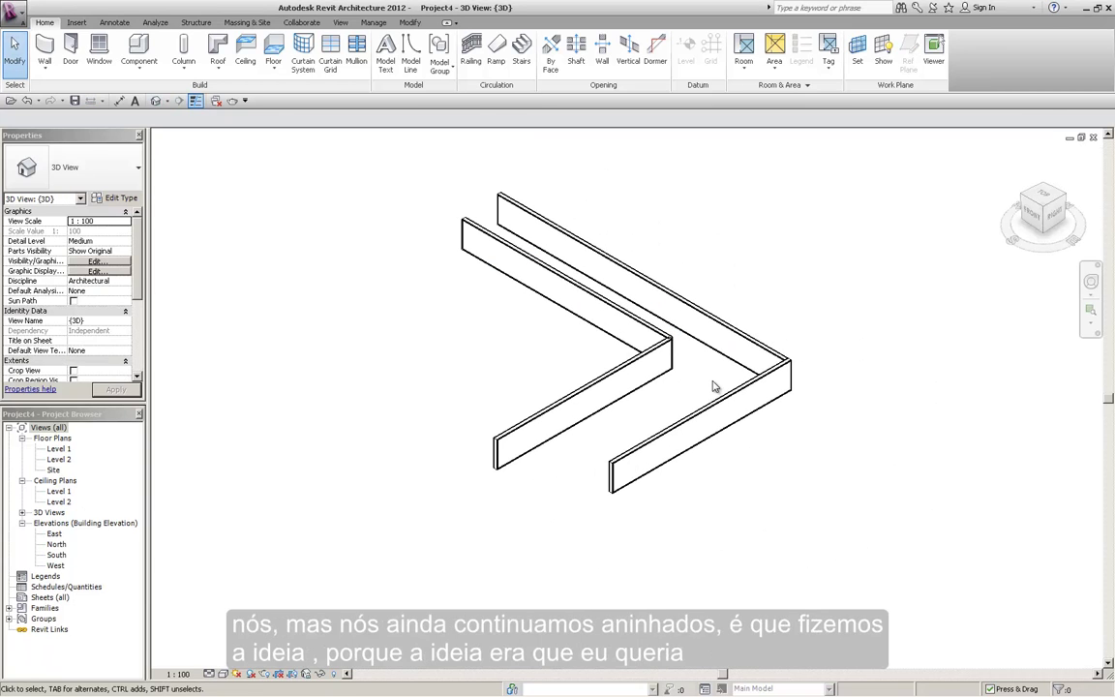
scroll(689, 414, "up", 2)
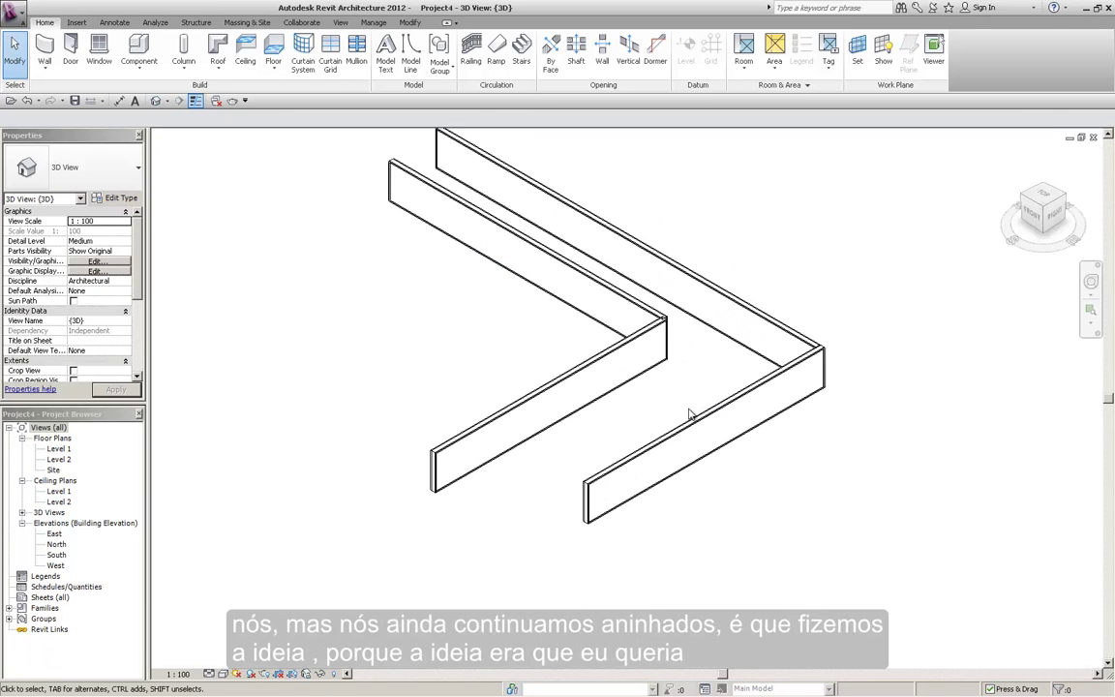
middle_click_drag(689, 414, 689, 232, "shift")
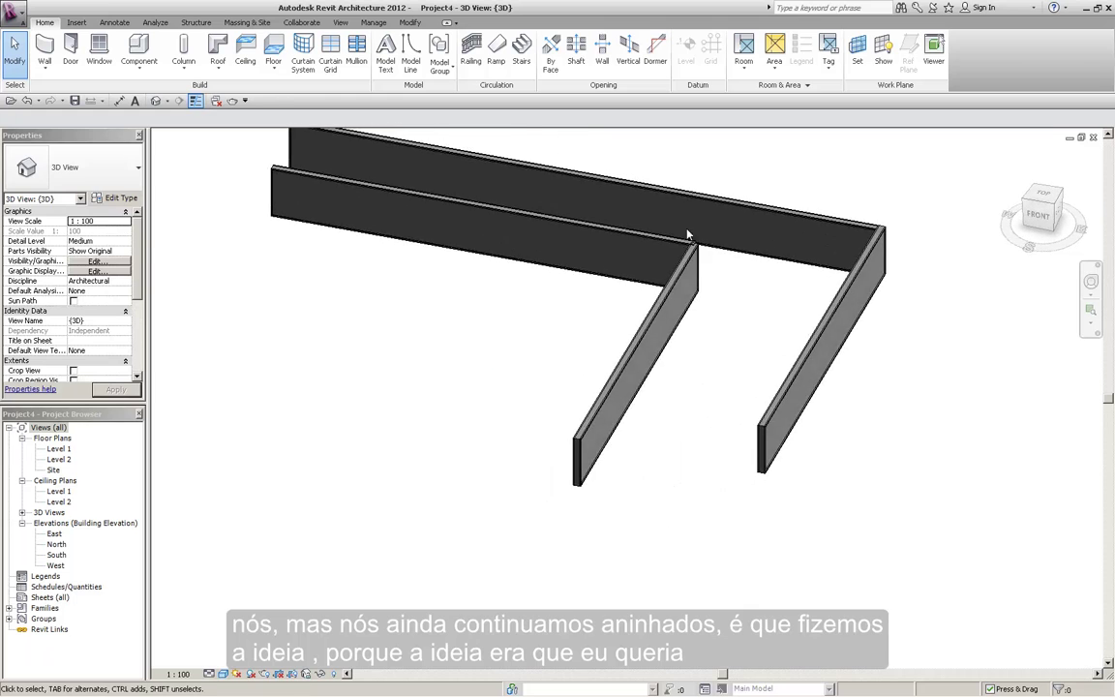
scroll(659, 347, "up", 3)
scroll(659, 347, "down", 5)
left_click(1041, 199)
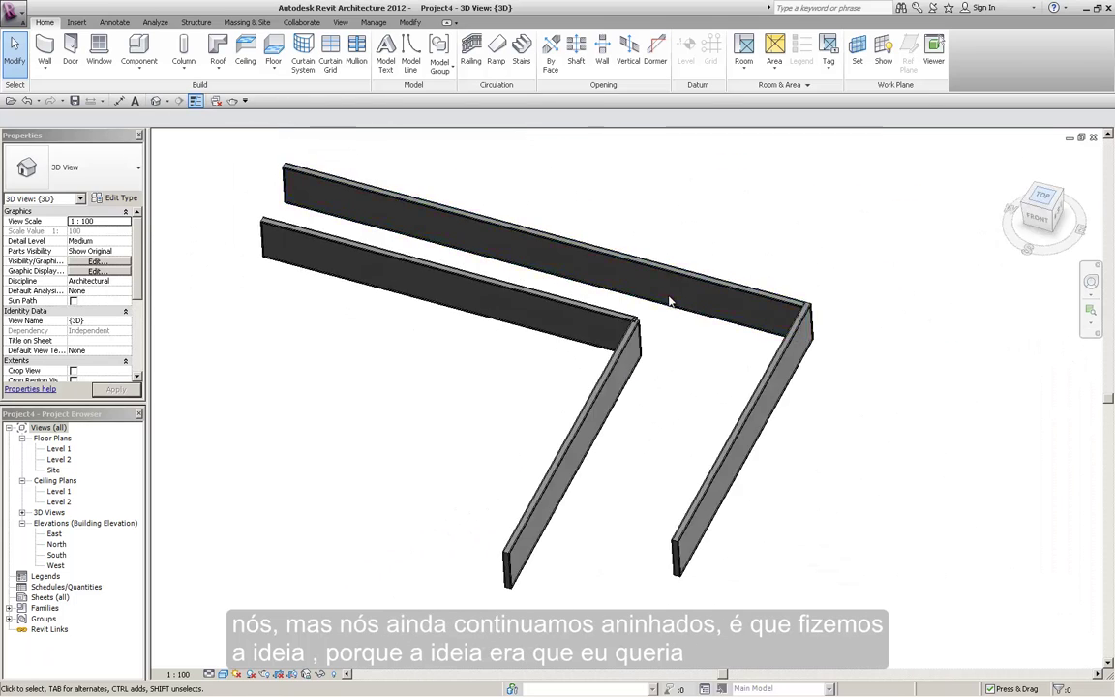
left_click(751, 239)
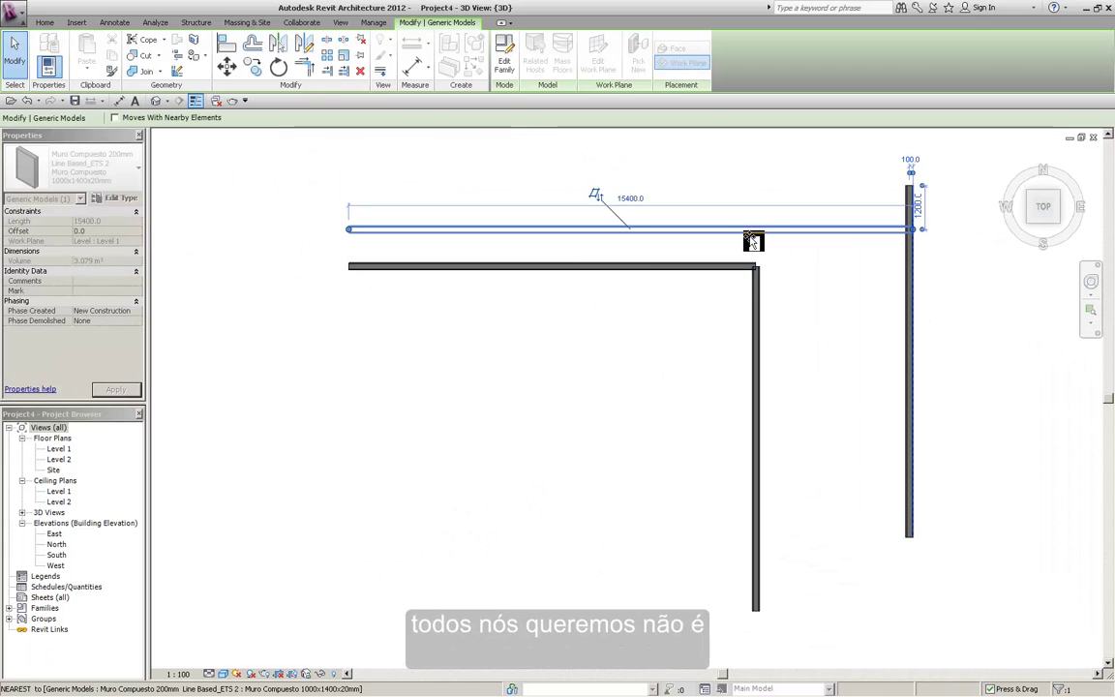